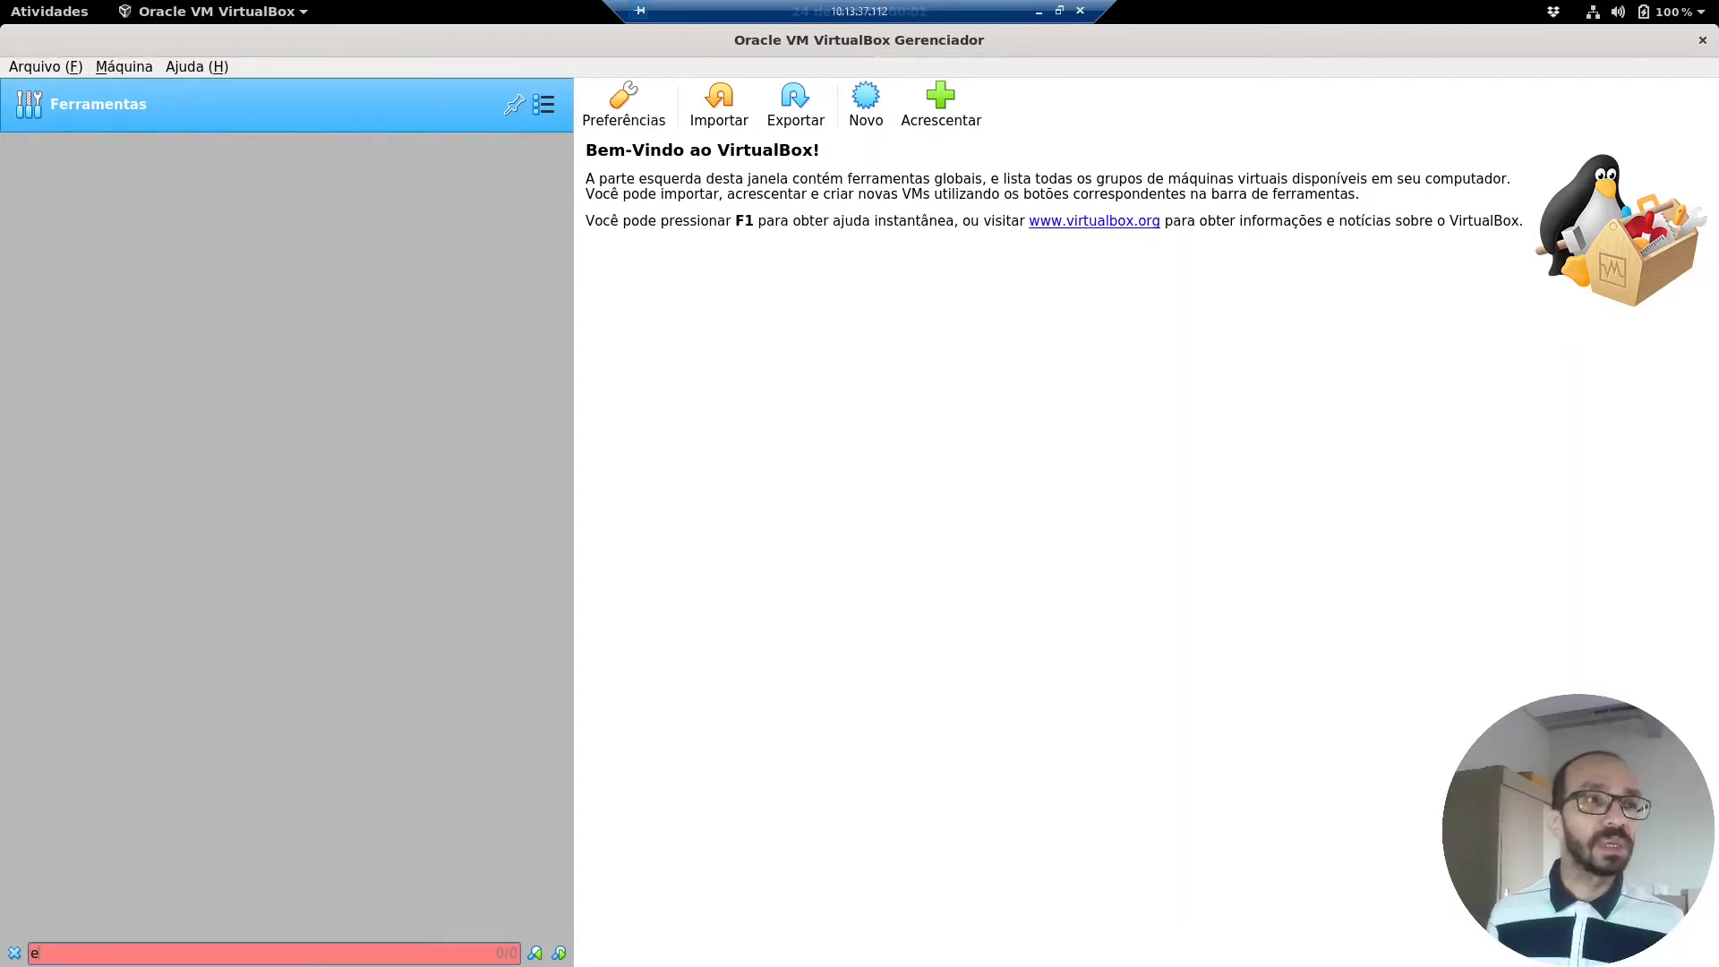
Start a new virtual machine named Roteador with type Linux and version Debian (32-bit), and continue to the memory settings.
left_click(865, 96)
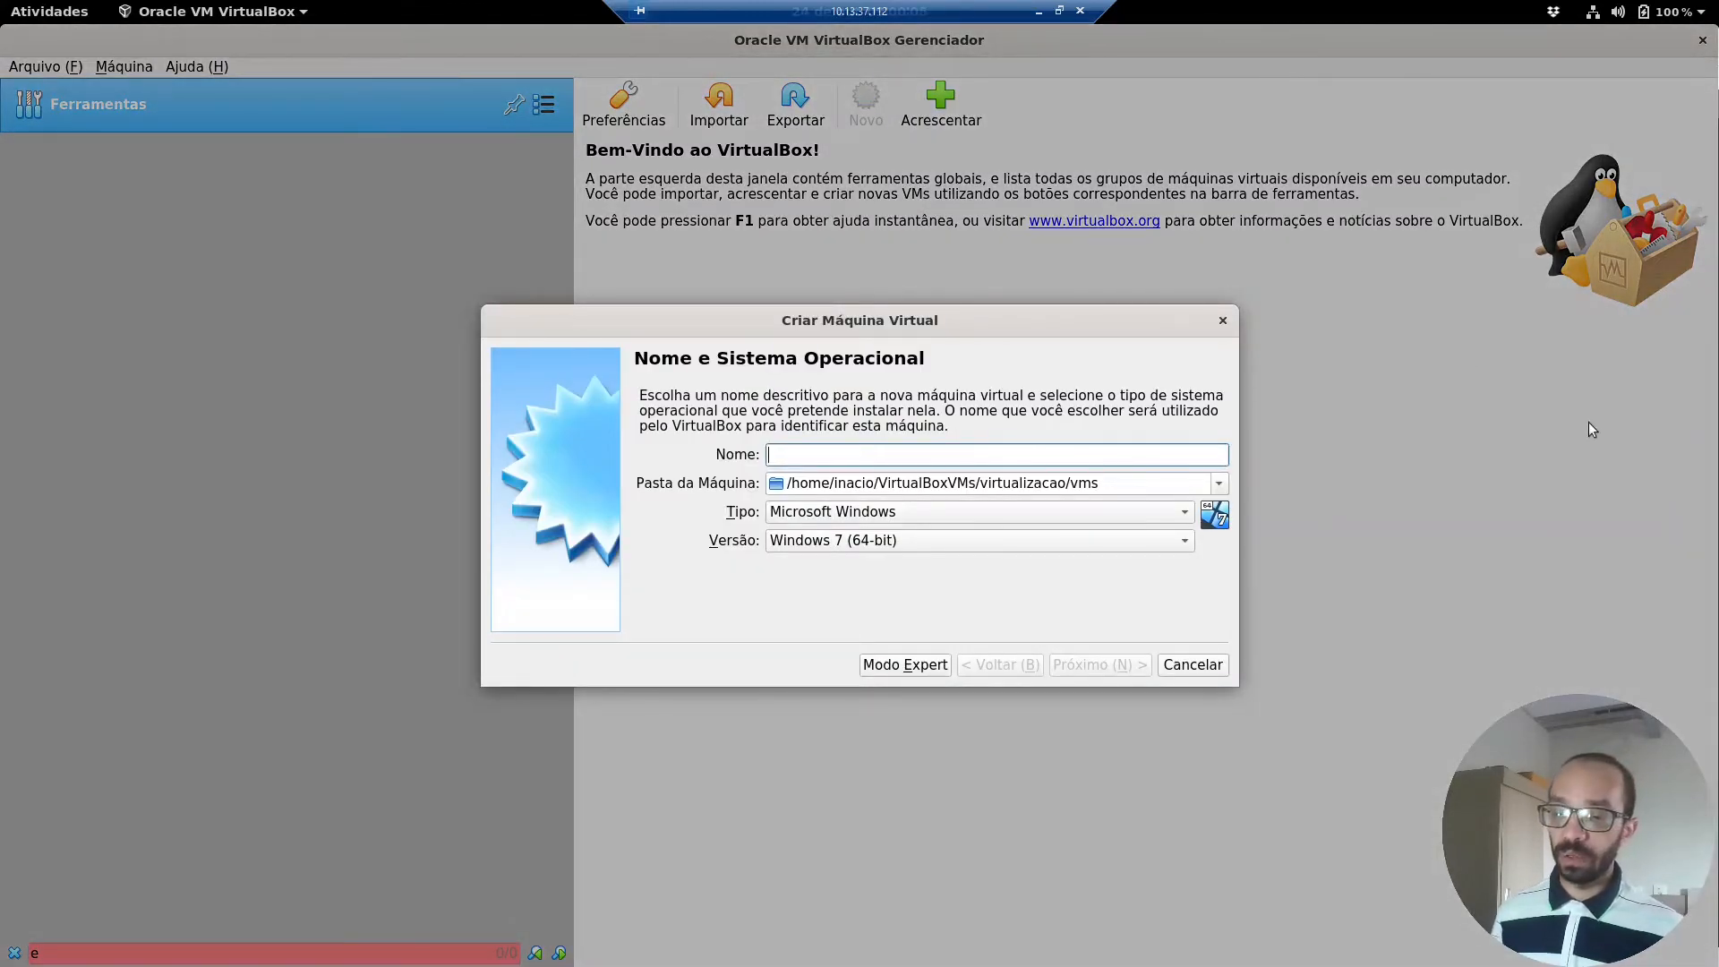
type("Ro")
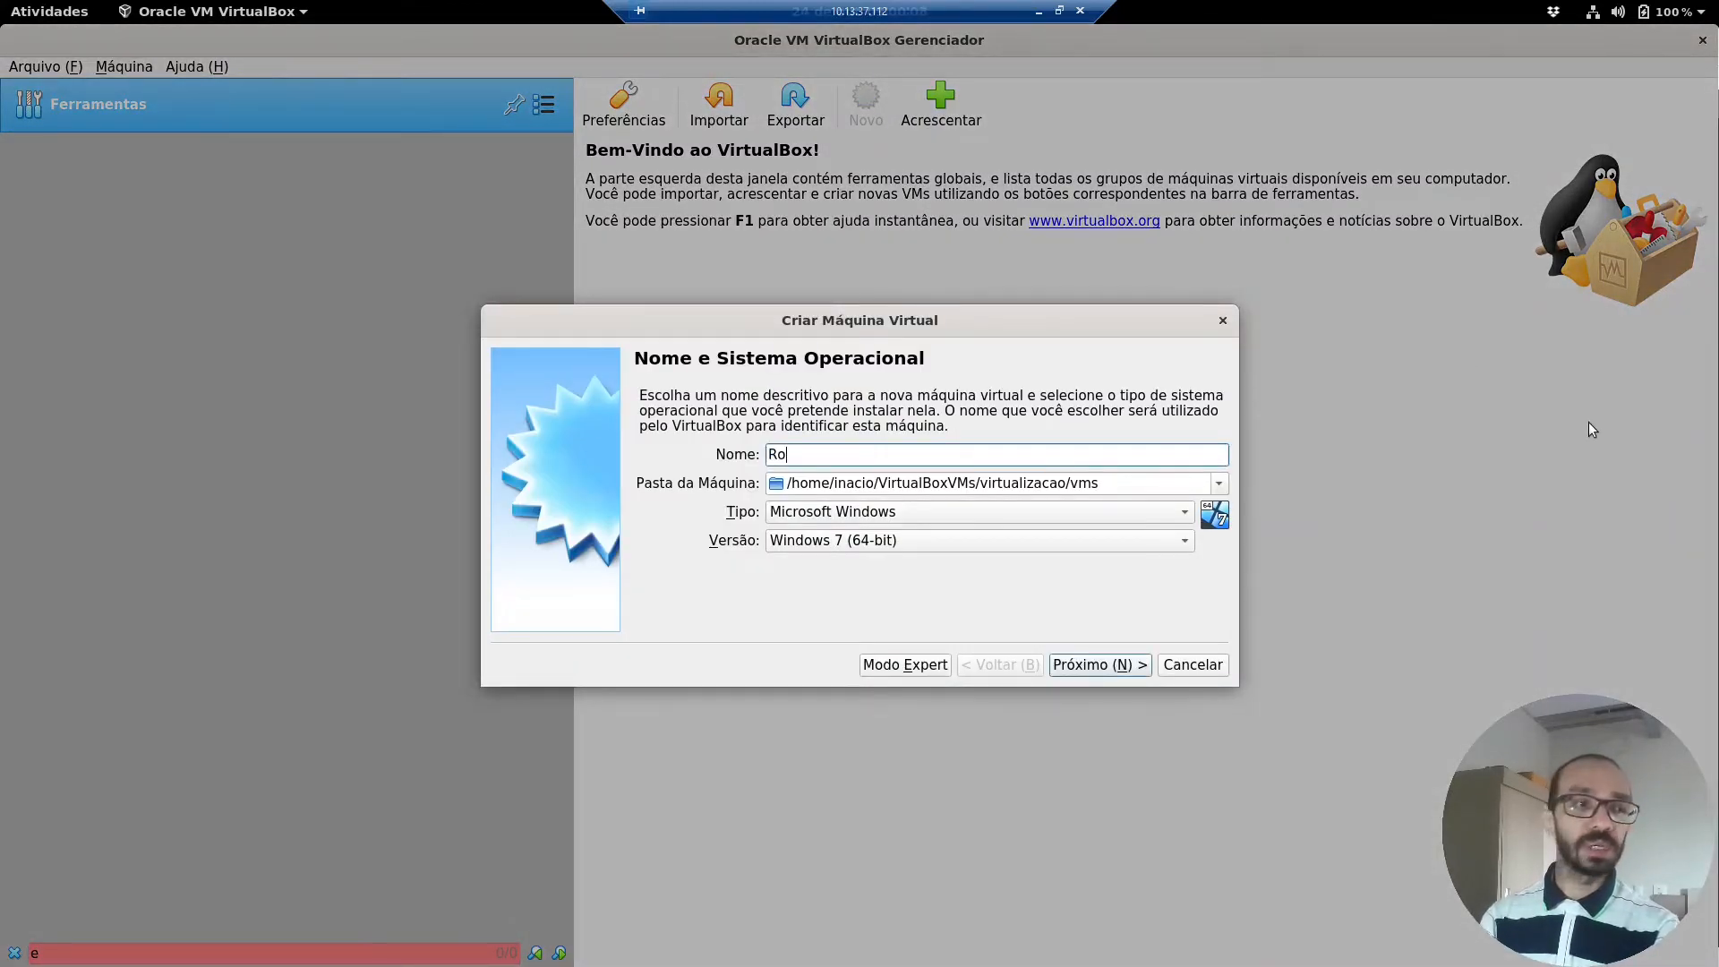
type("teador")
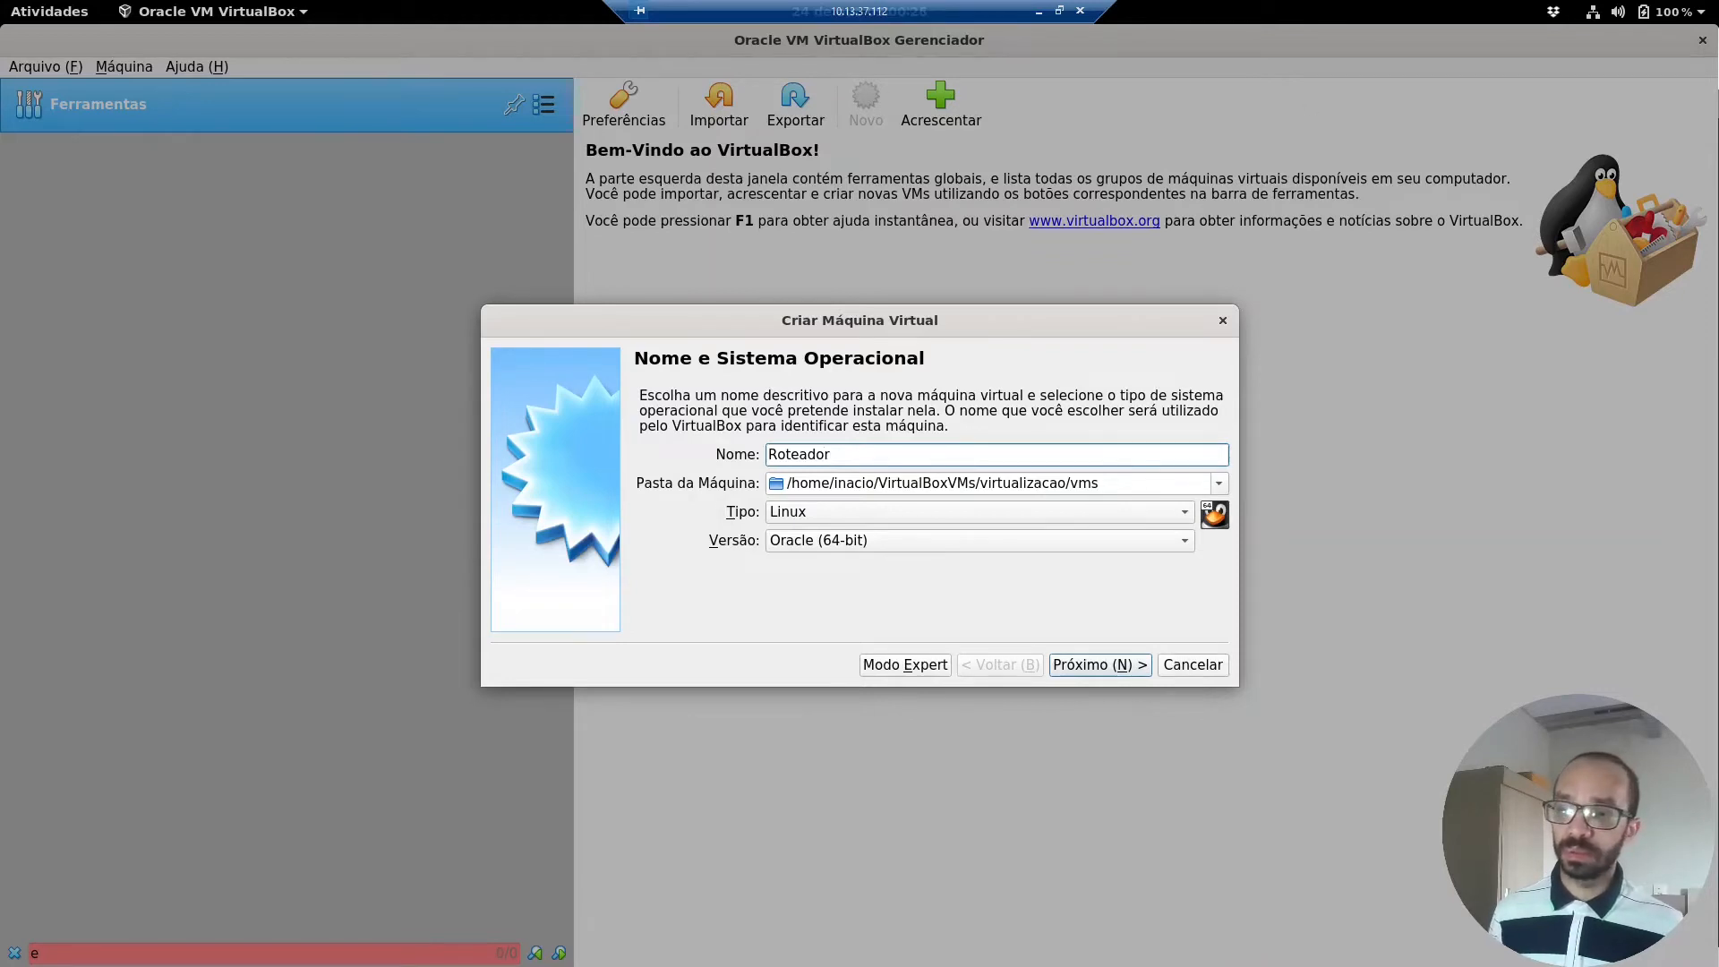
key("Tab")
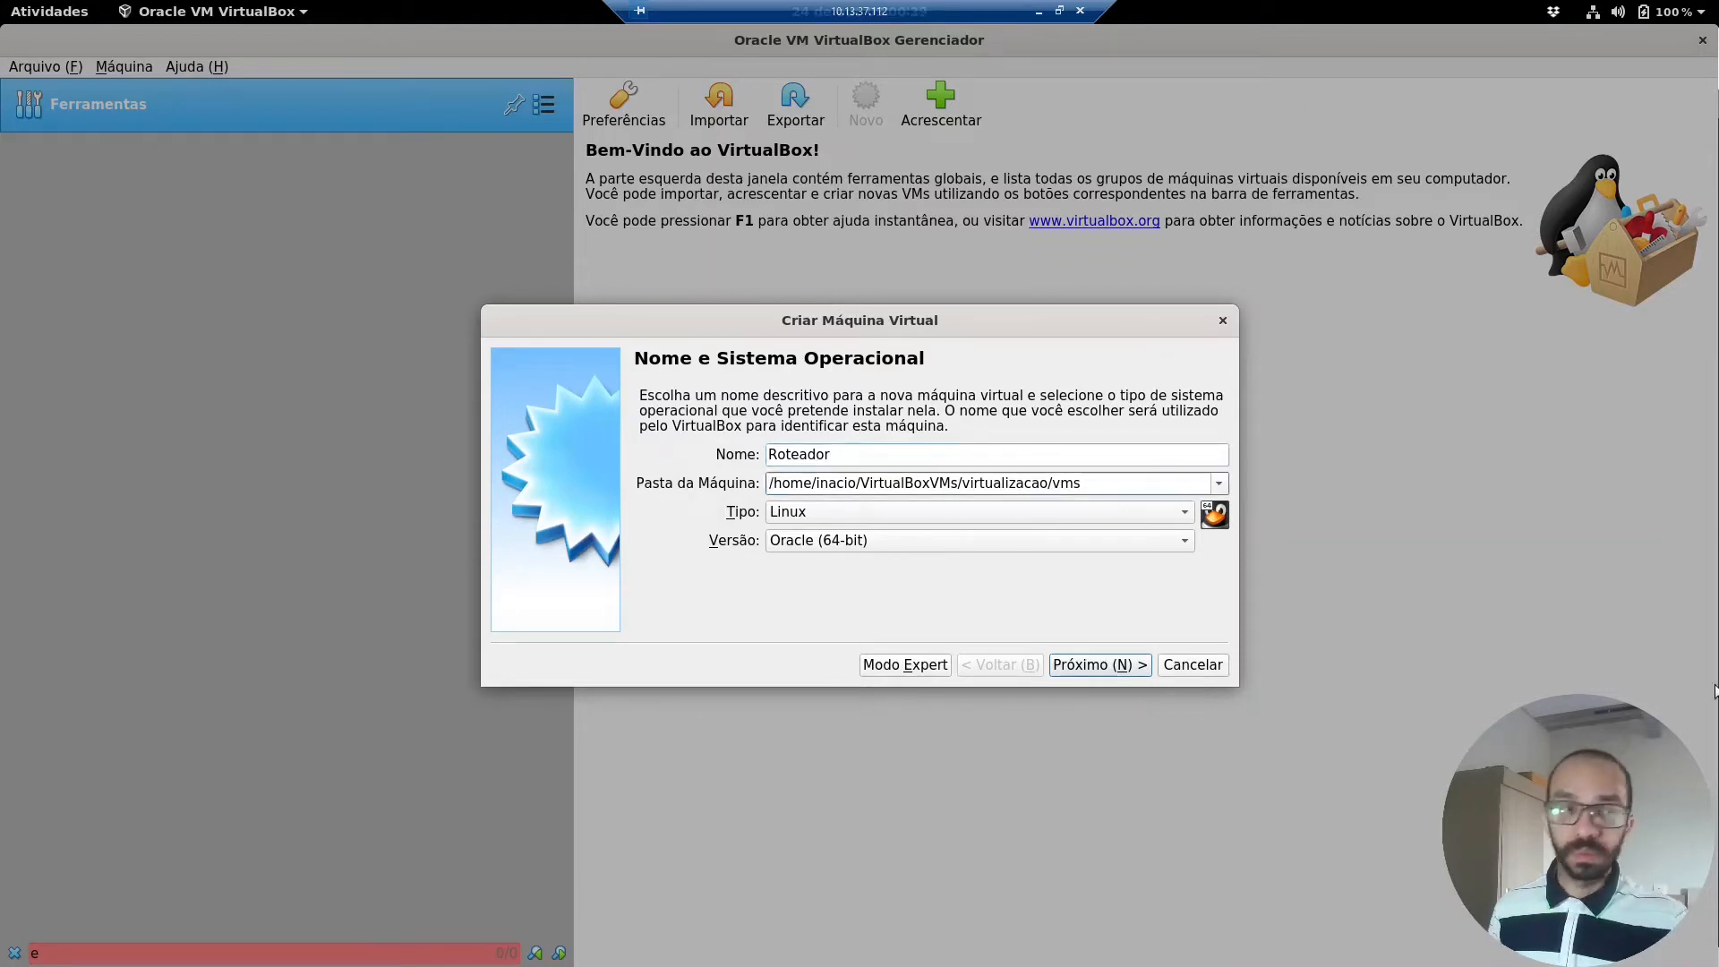
left_click(1185, 516)
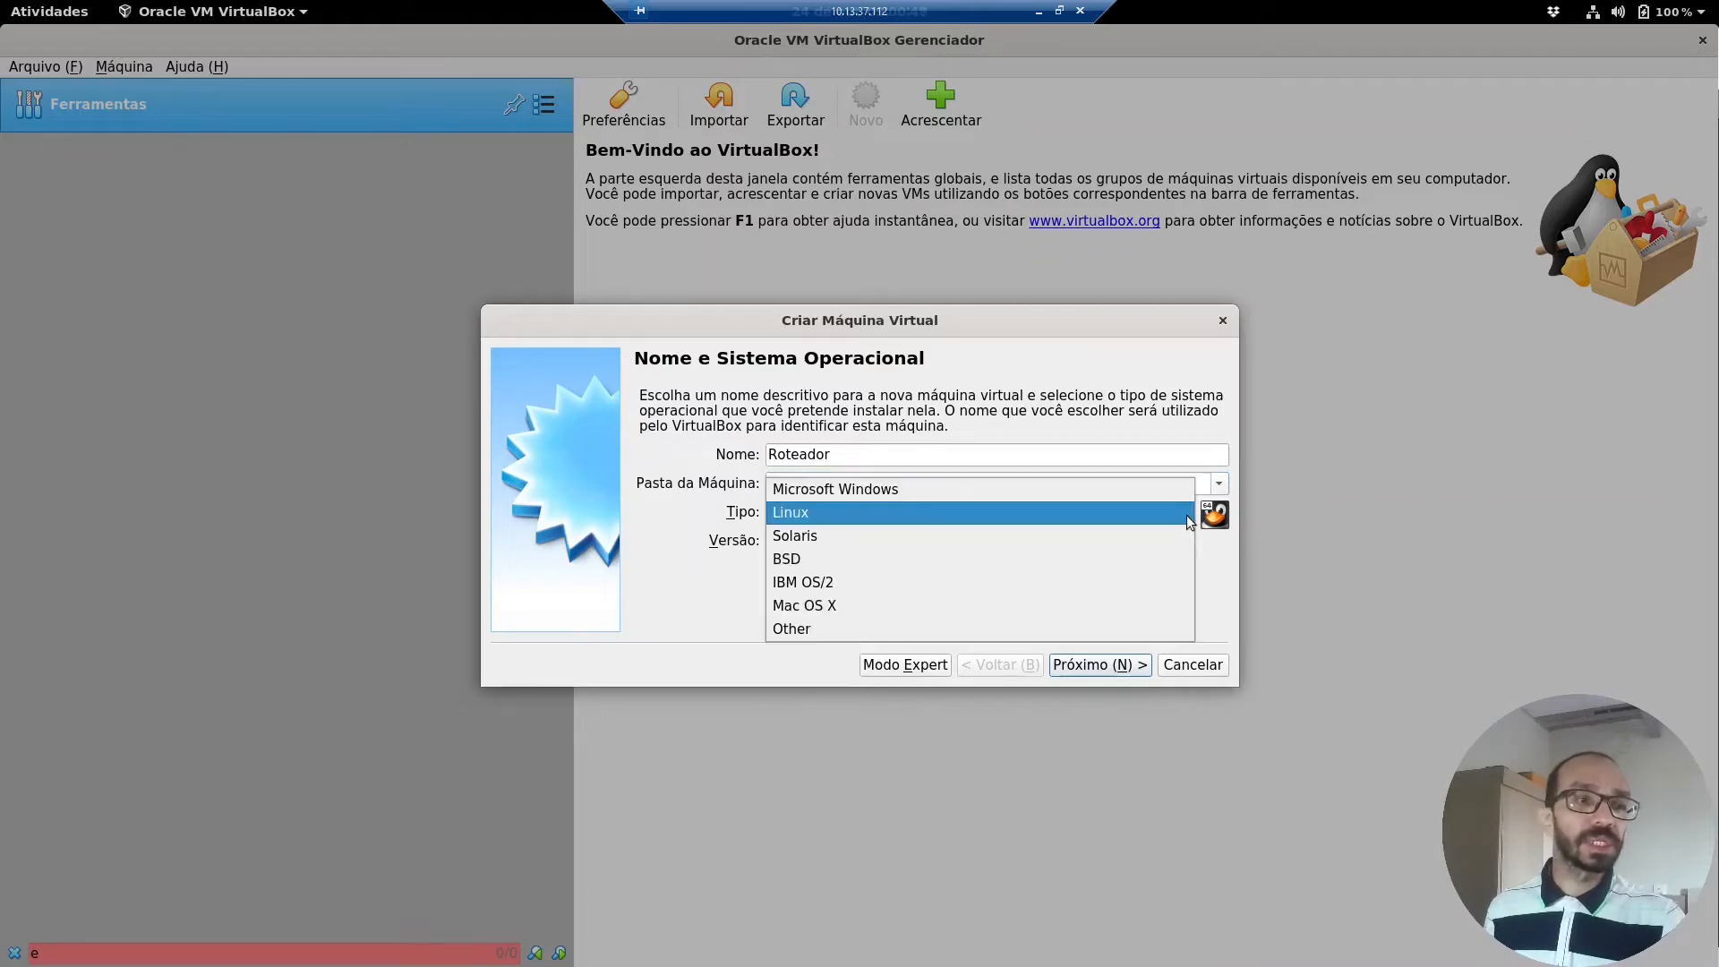
left_click(847, 514)
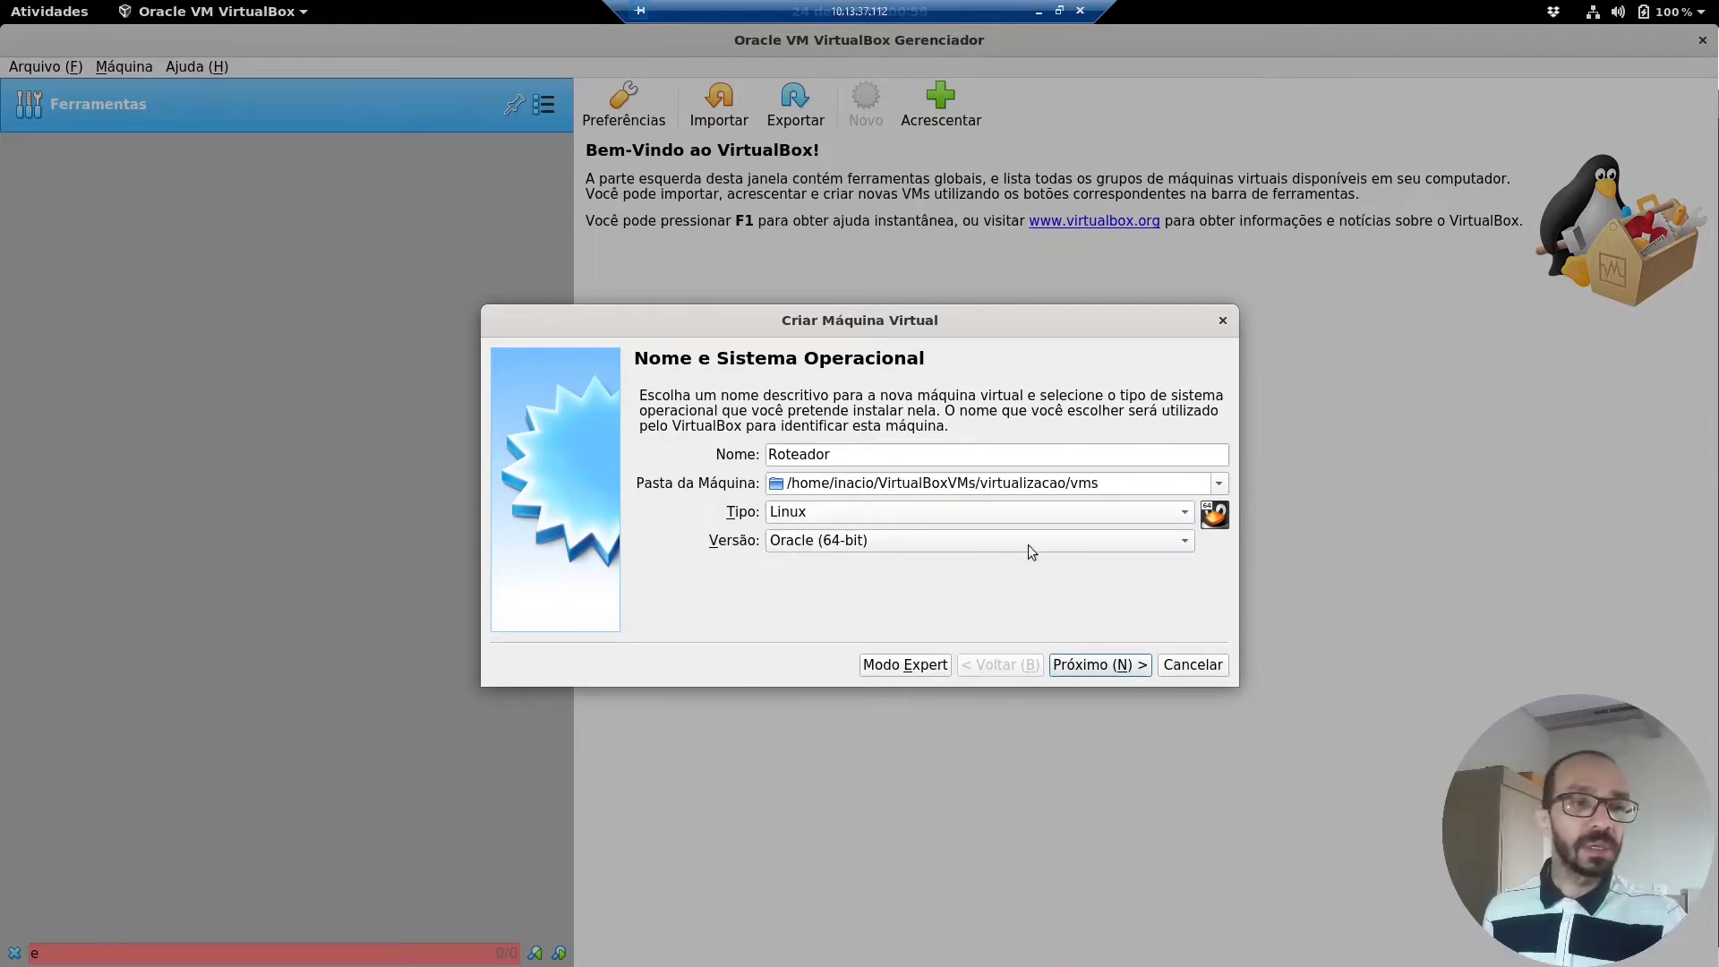
left_click(1185, 541)
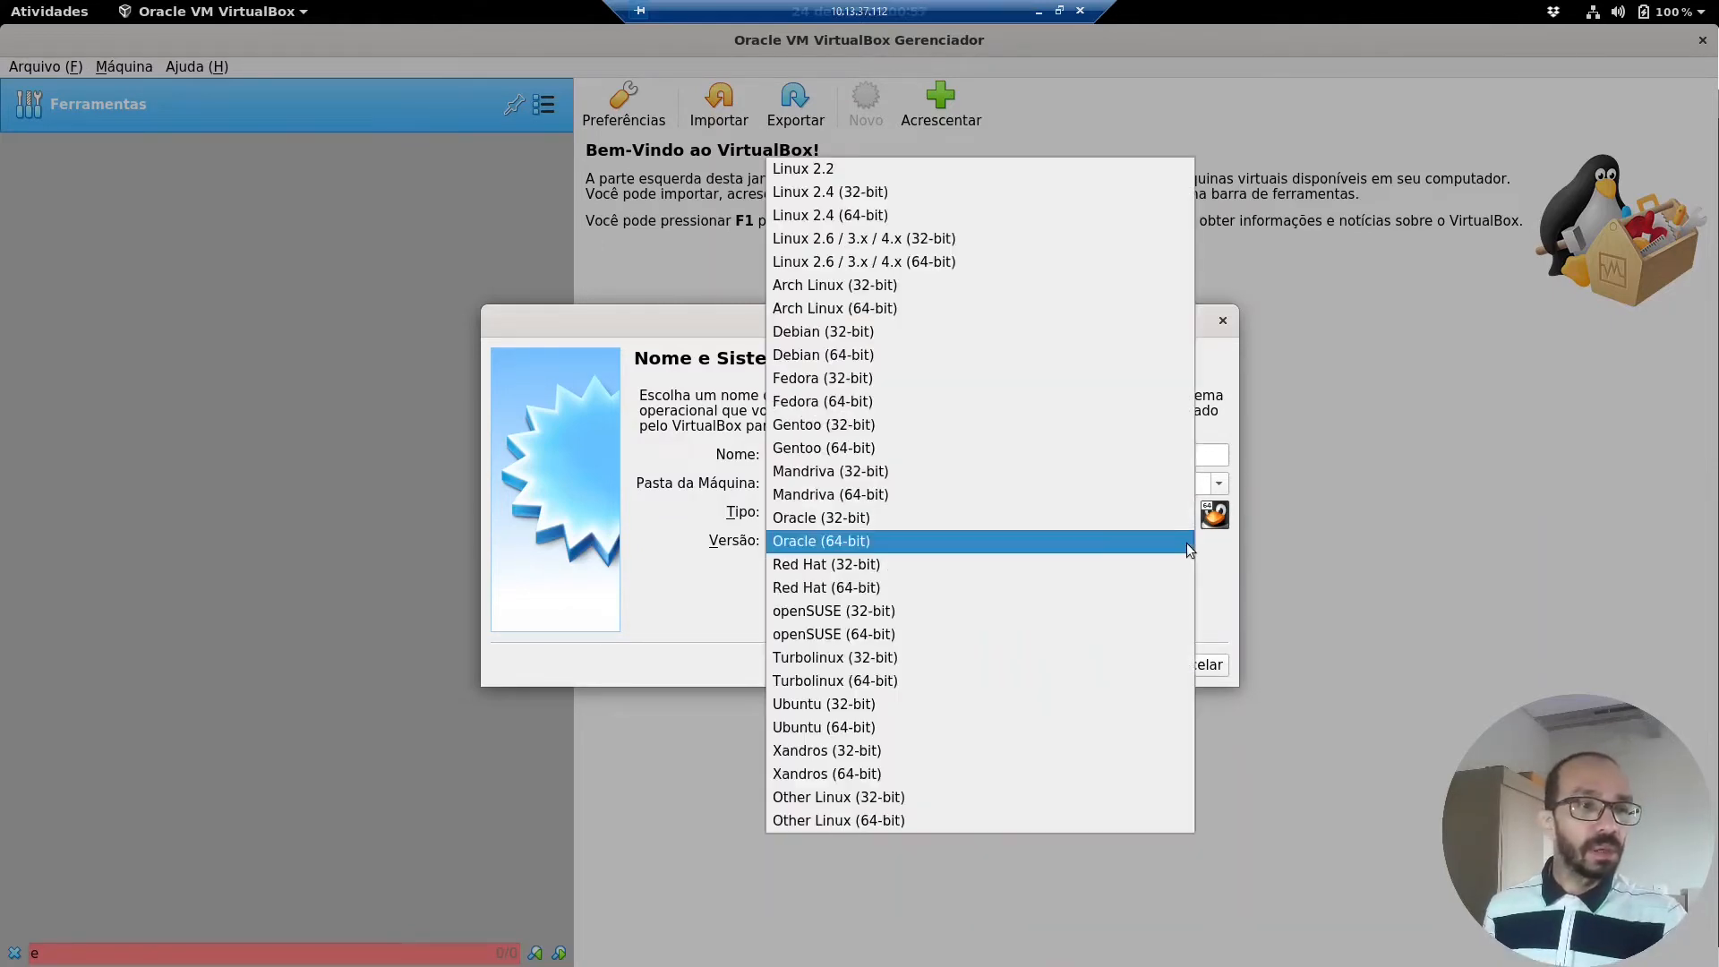
left_click(831, 335)
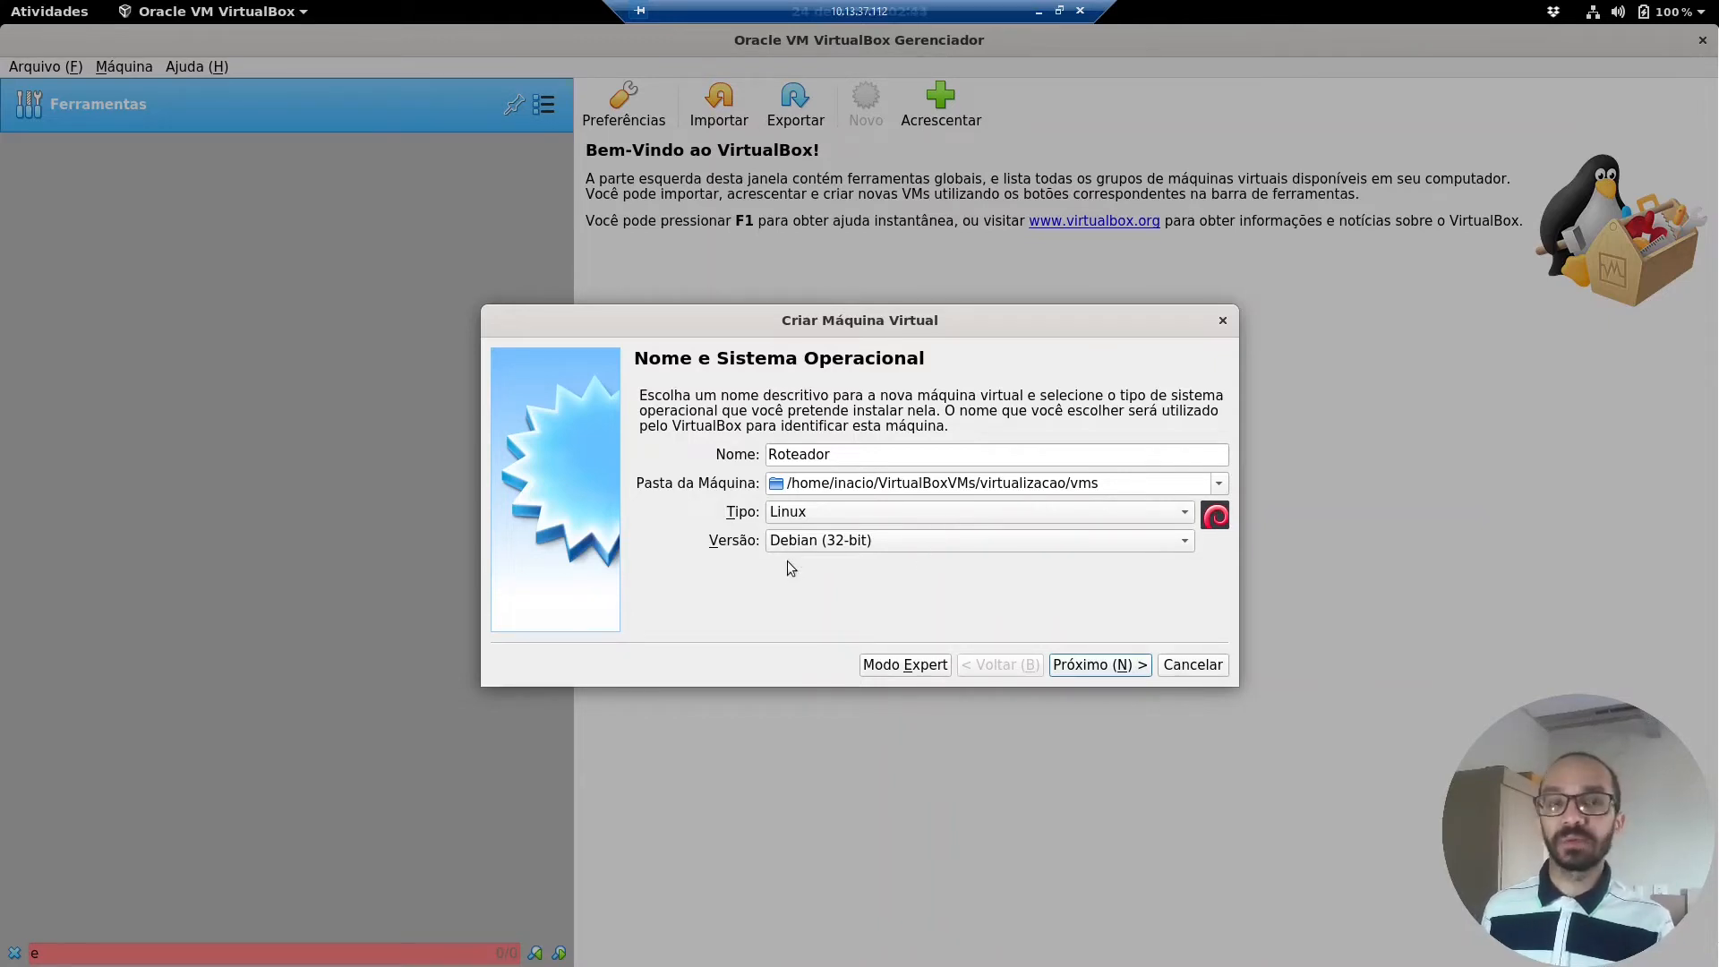
left_click(1119, 671)
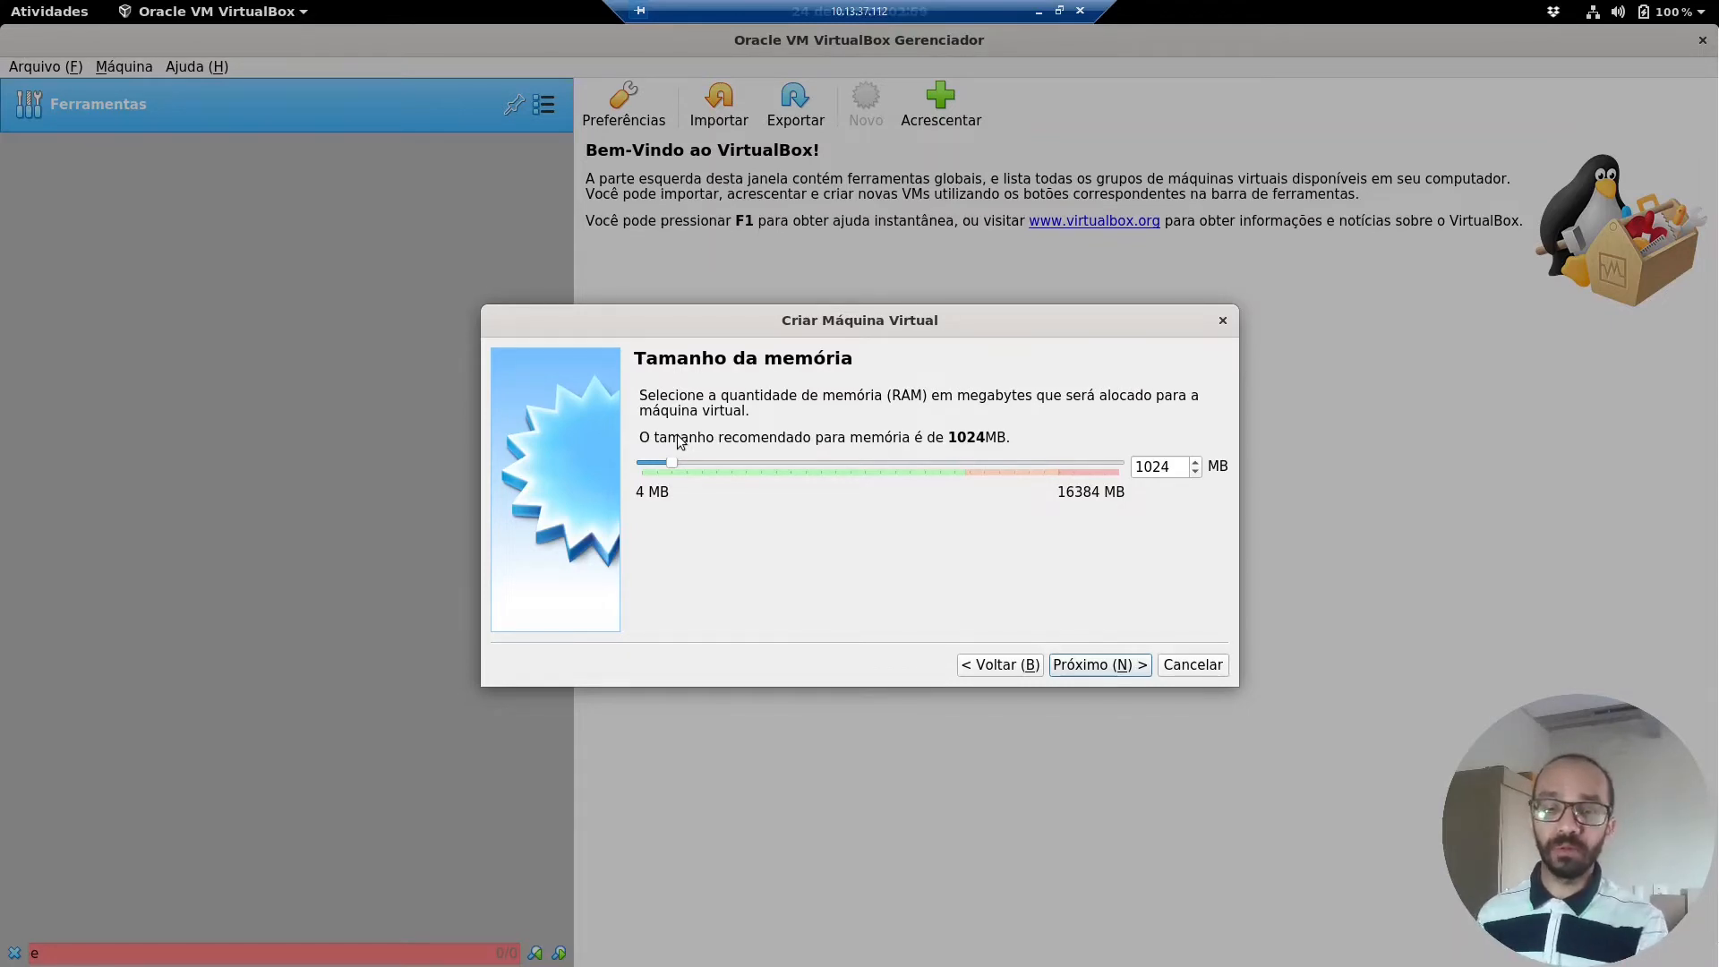
Consult the network topology diagram and accept 1024 MB of memory for the virtual machine.
key("alt+Tab")
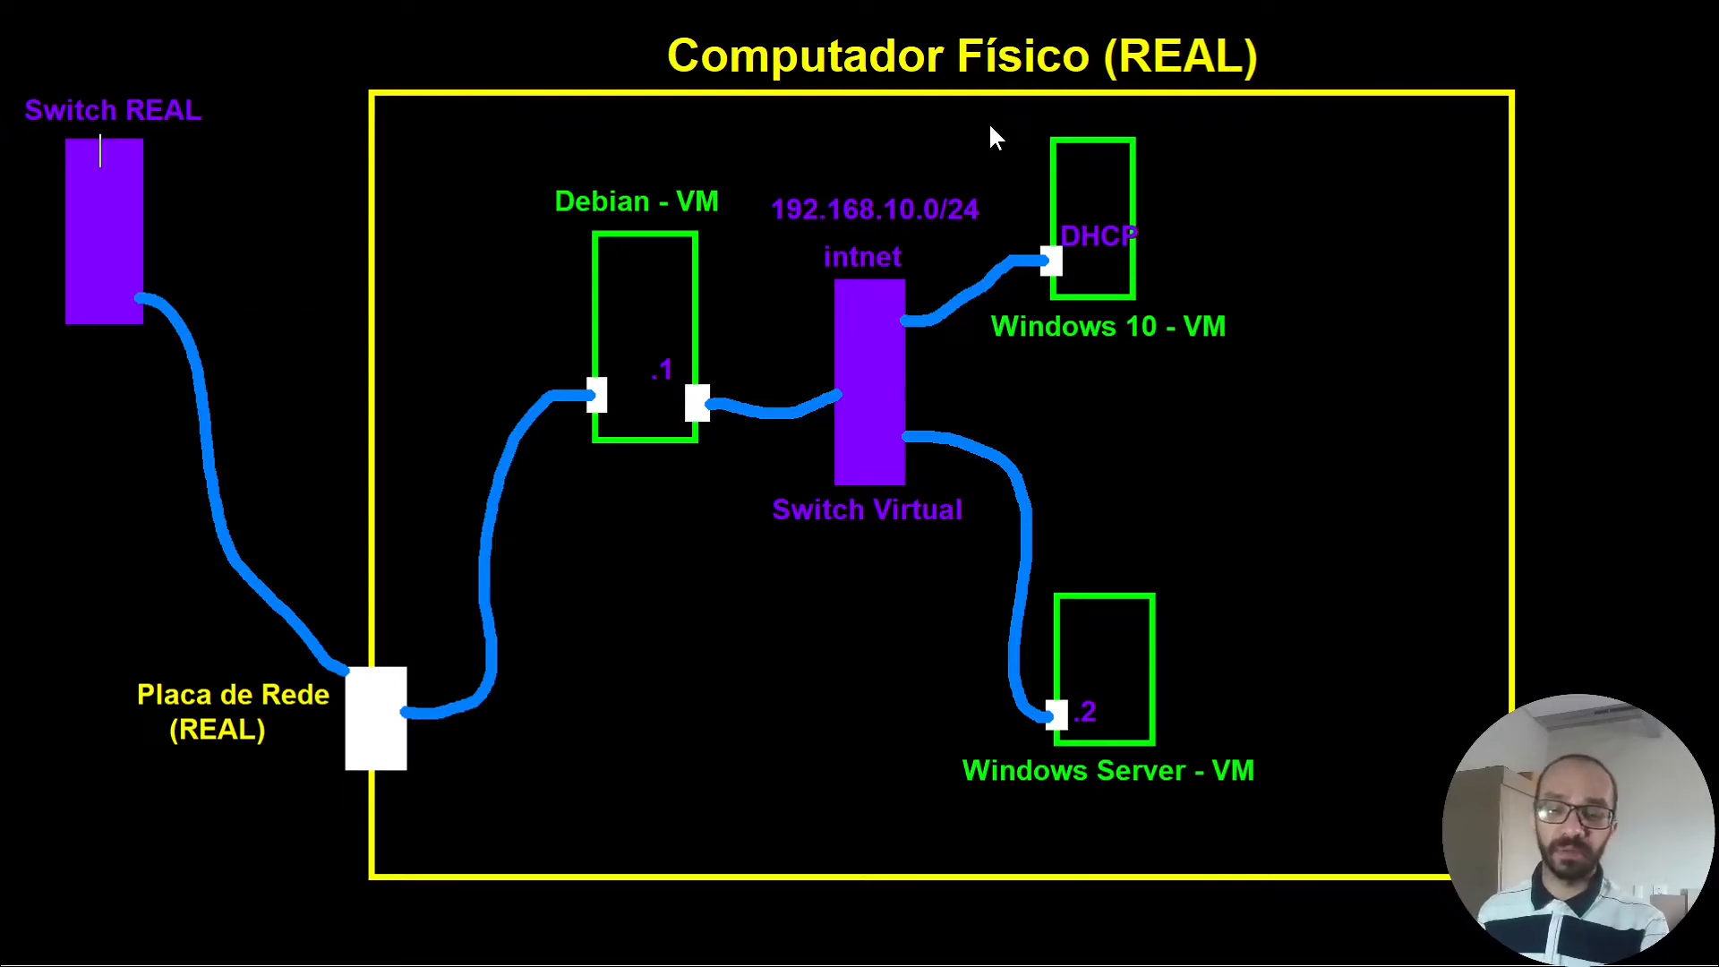
key("alt+Tab")
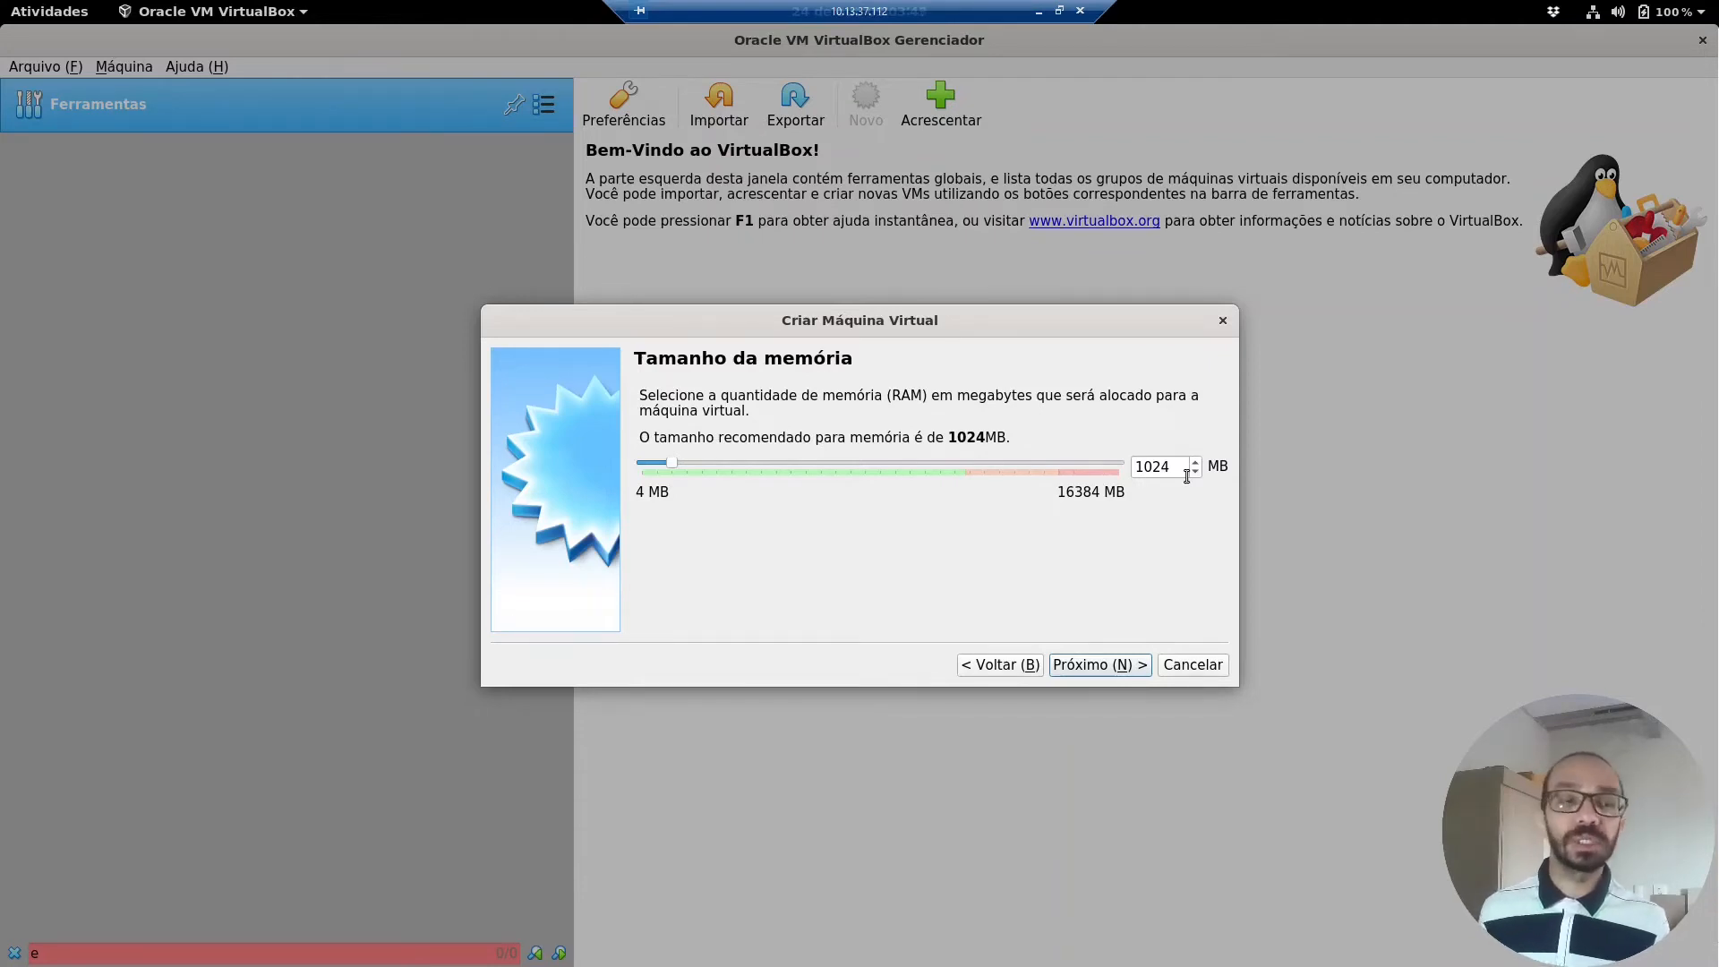
left_click(1107, 667)
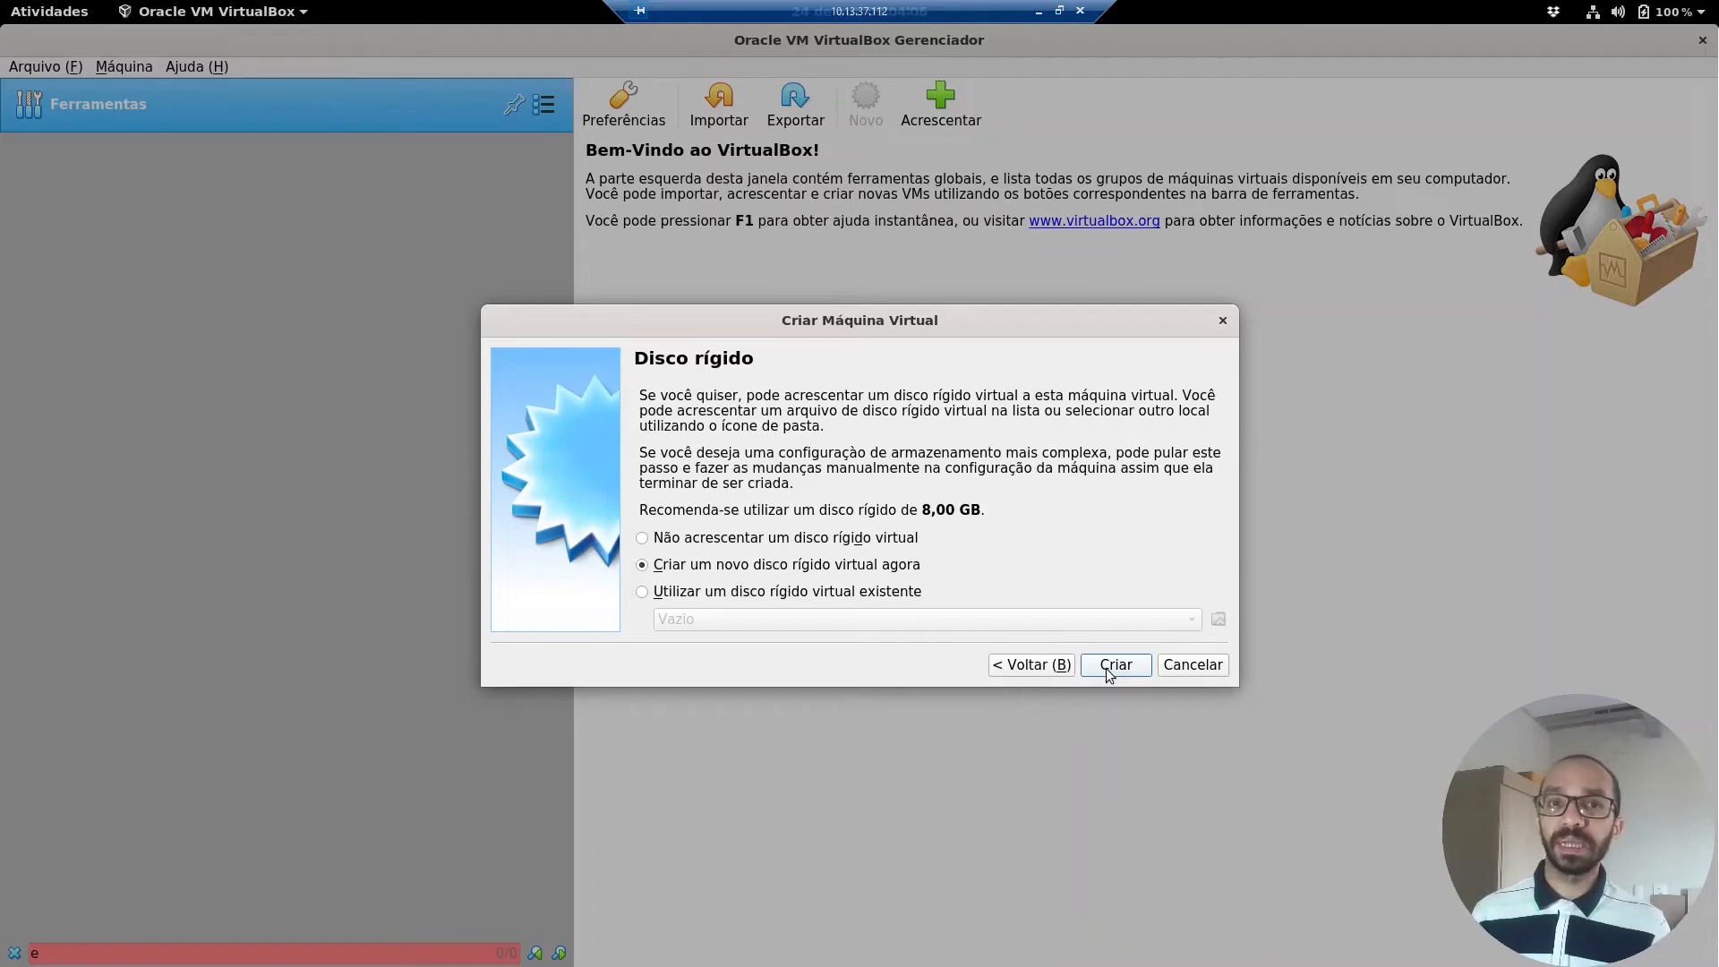
Create a new dynamically allocated VDI virtual hard disk of 20 GB for the Roteador machine.
left_click(1115, 665)
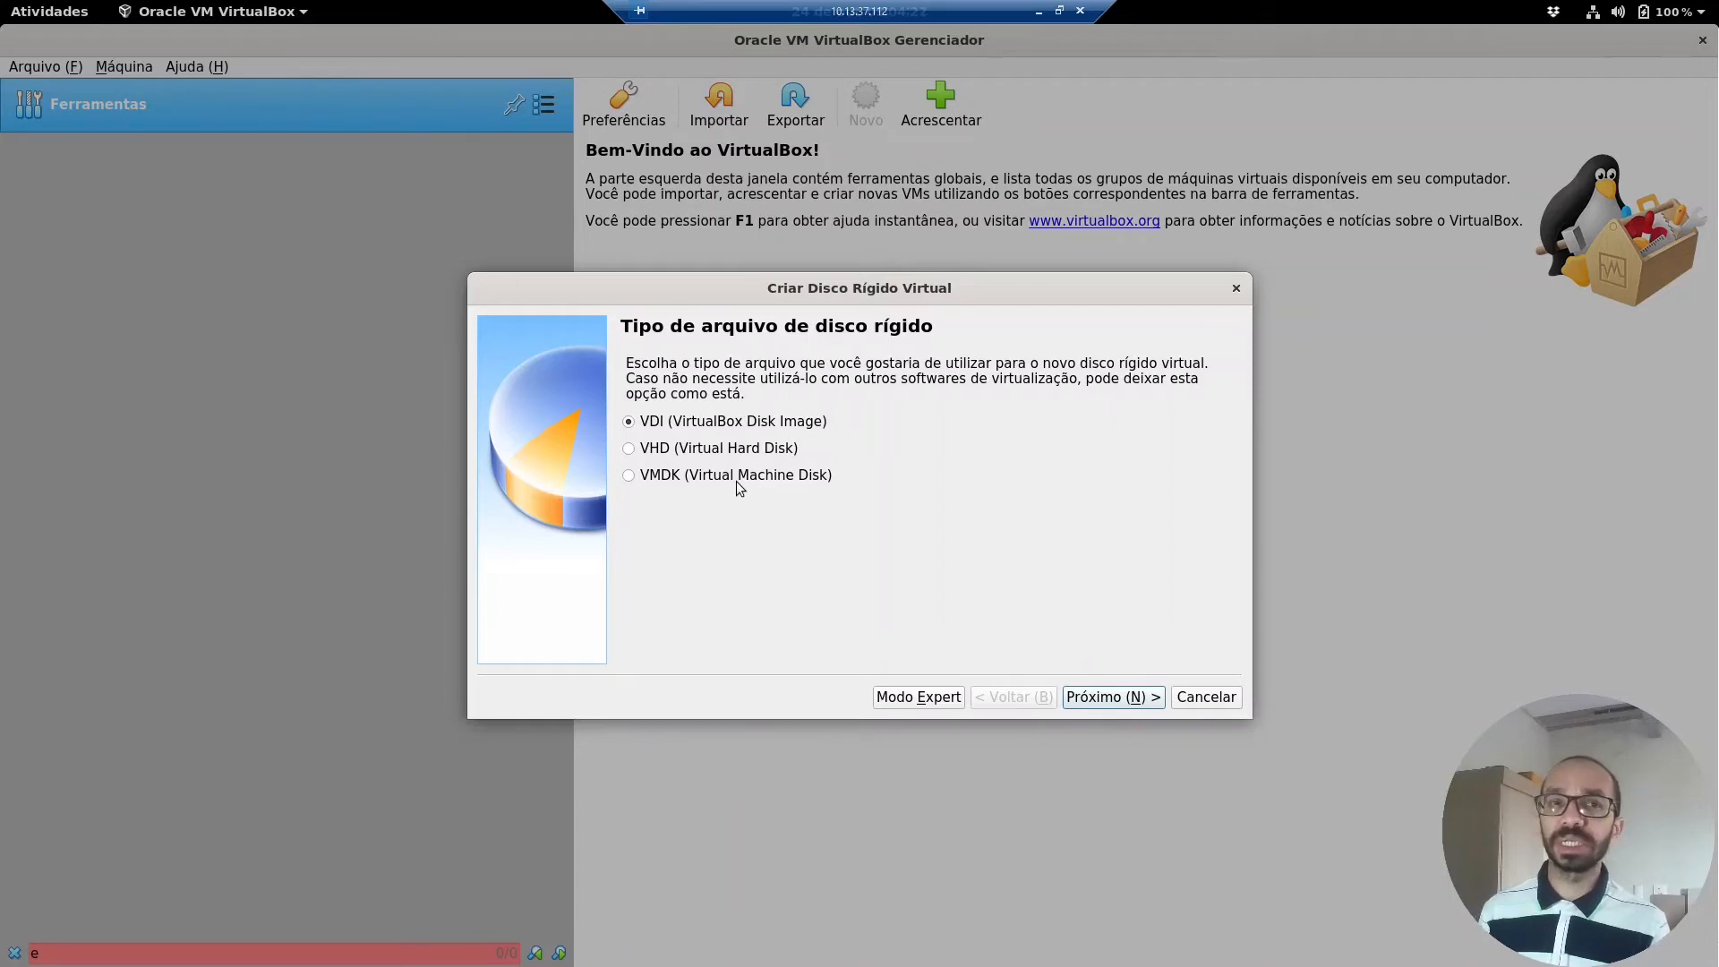
left_click(1134, 697)
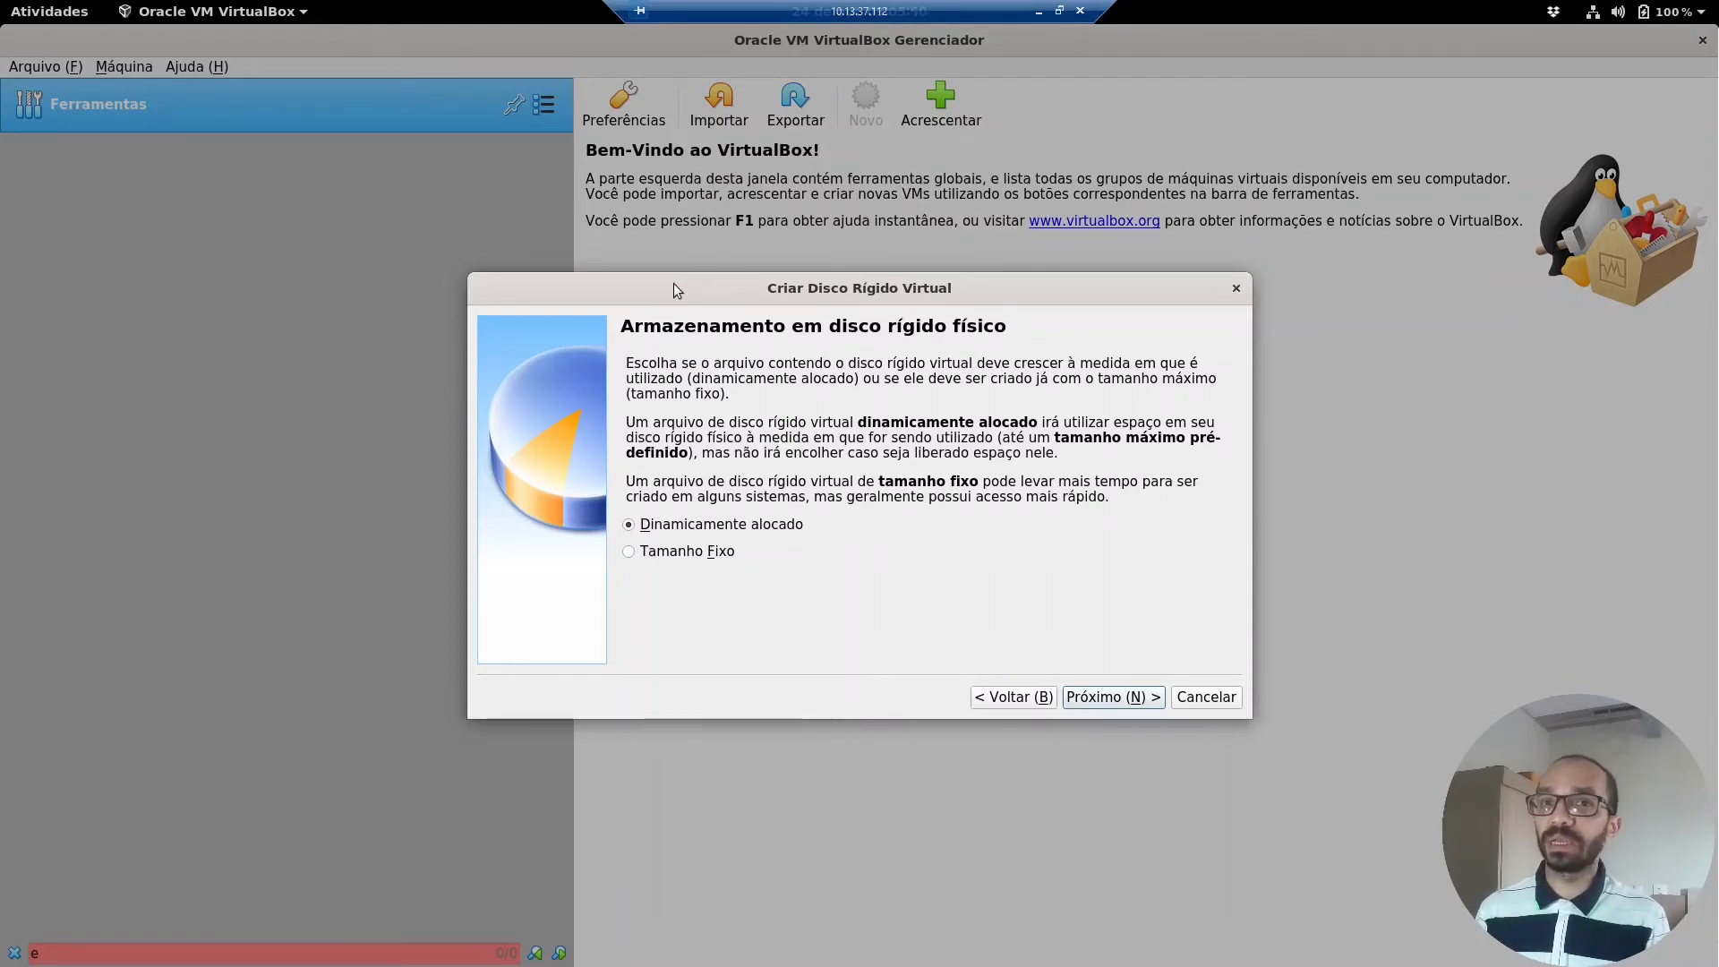
left_click(1139, 702)
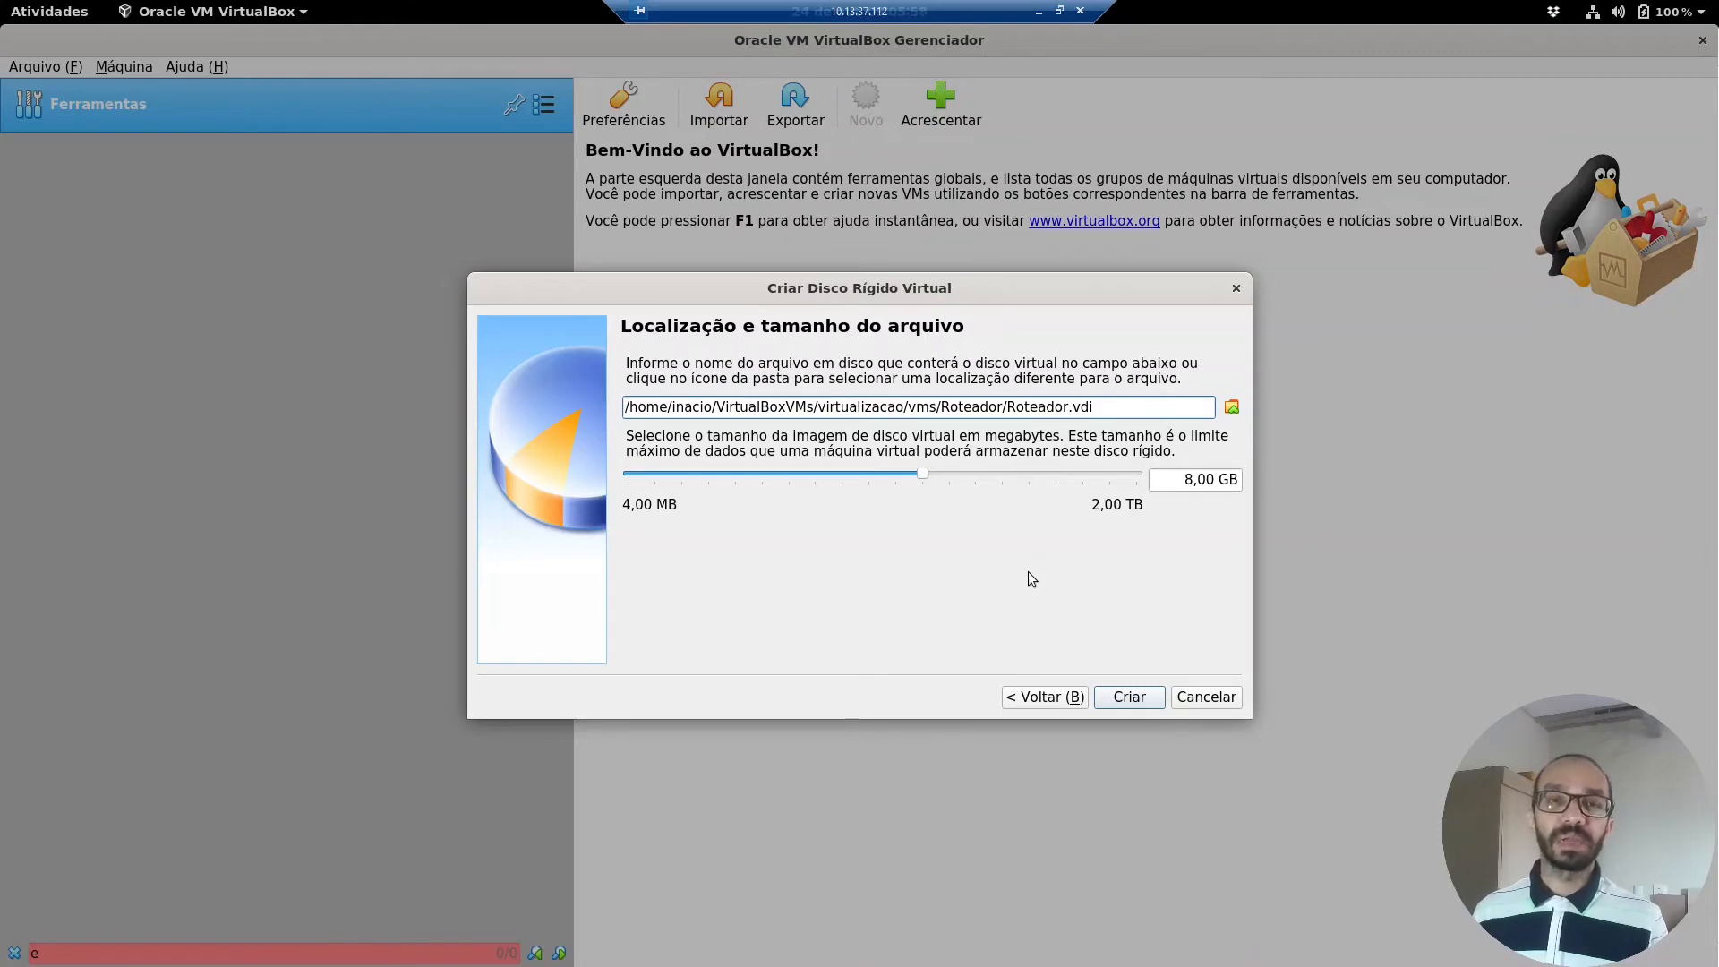
double_click(1194, 480)
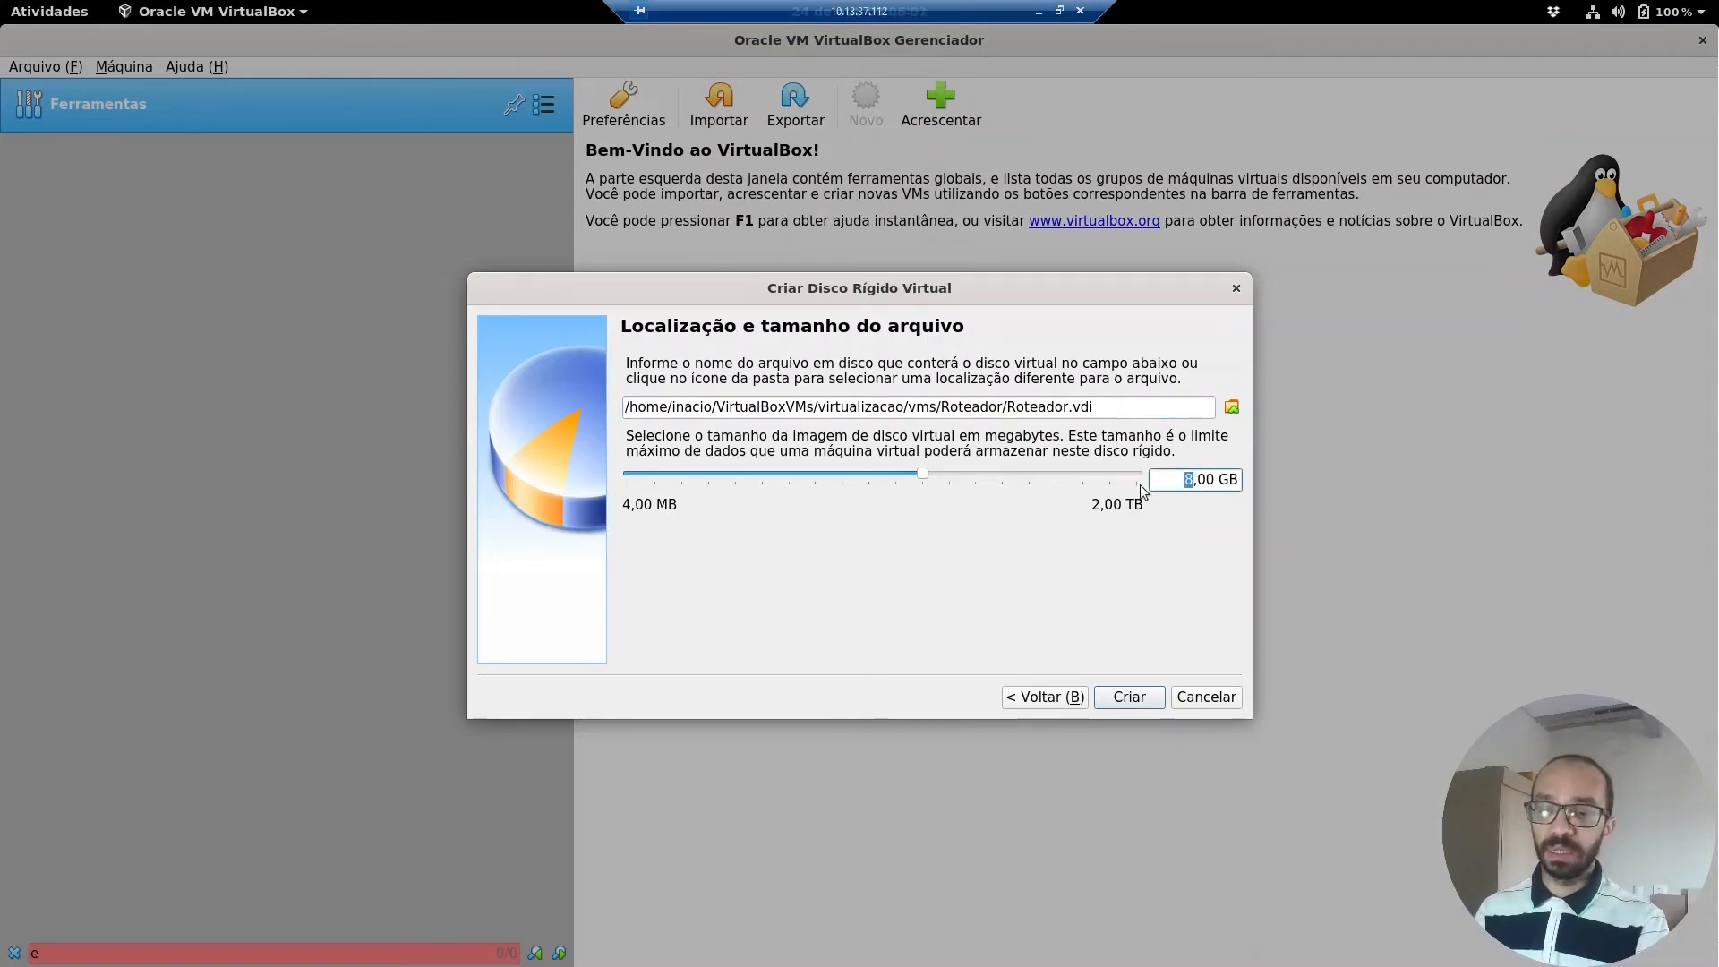
type("20")
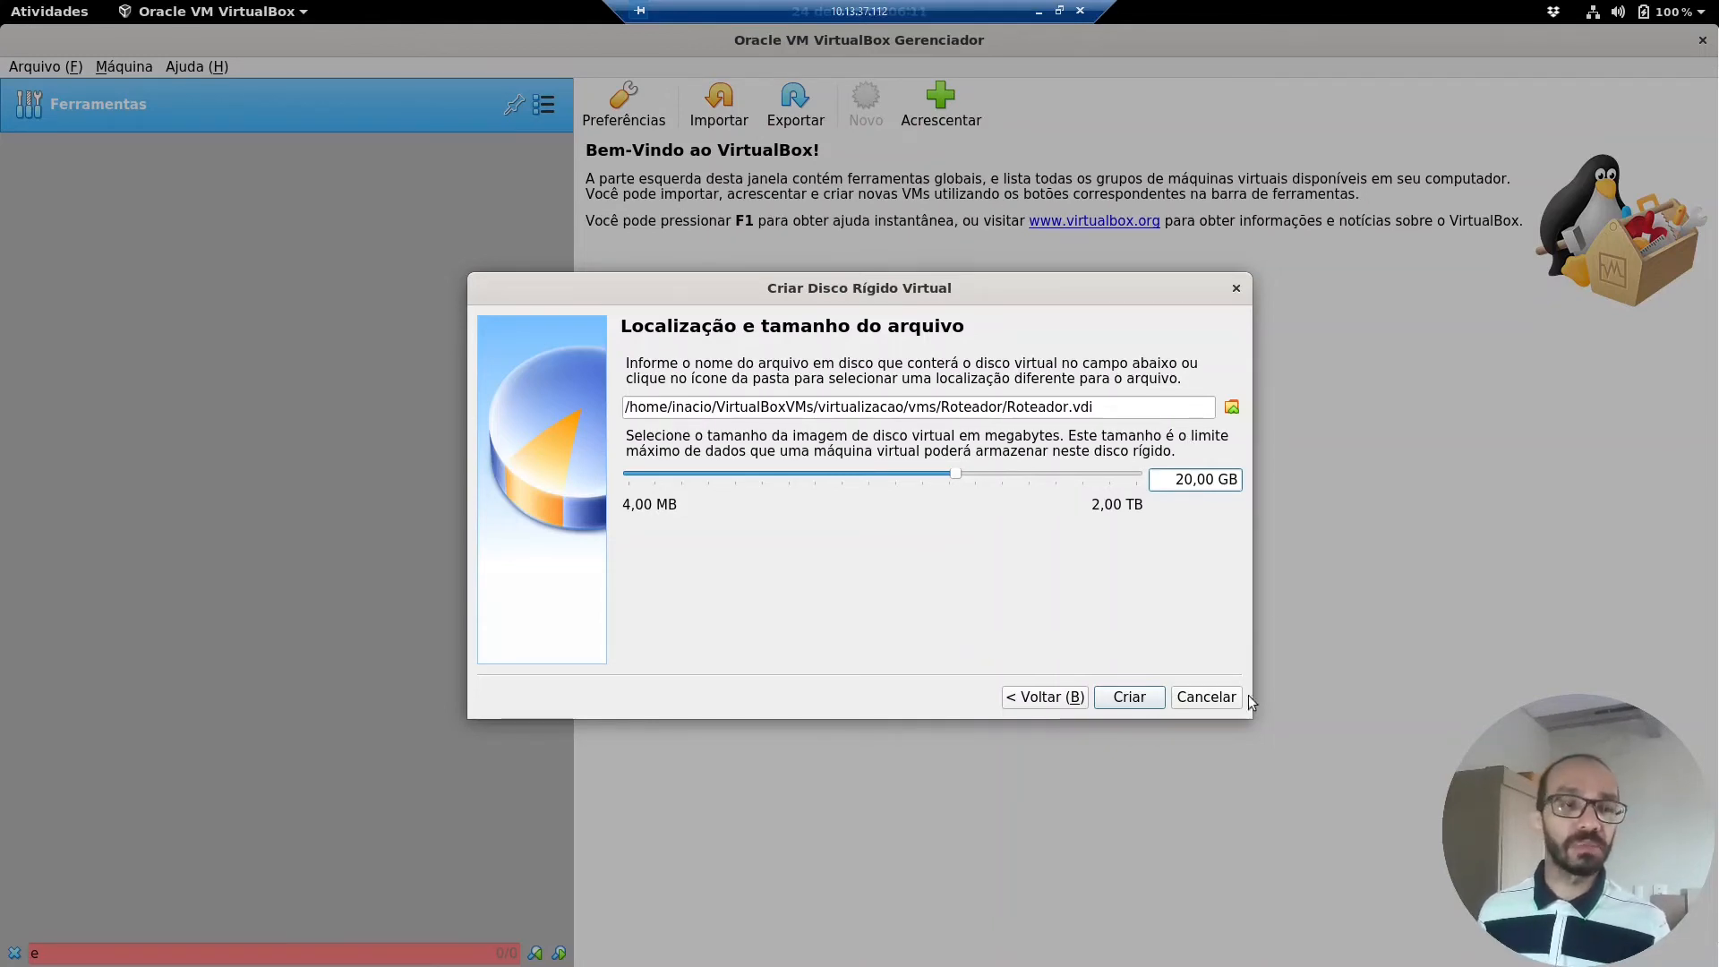
left_click(1127, 698)
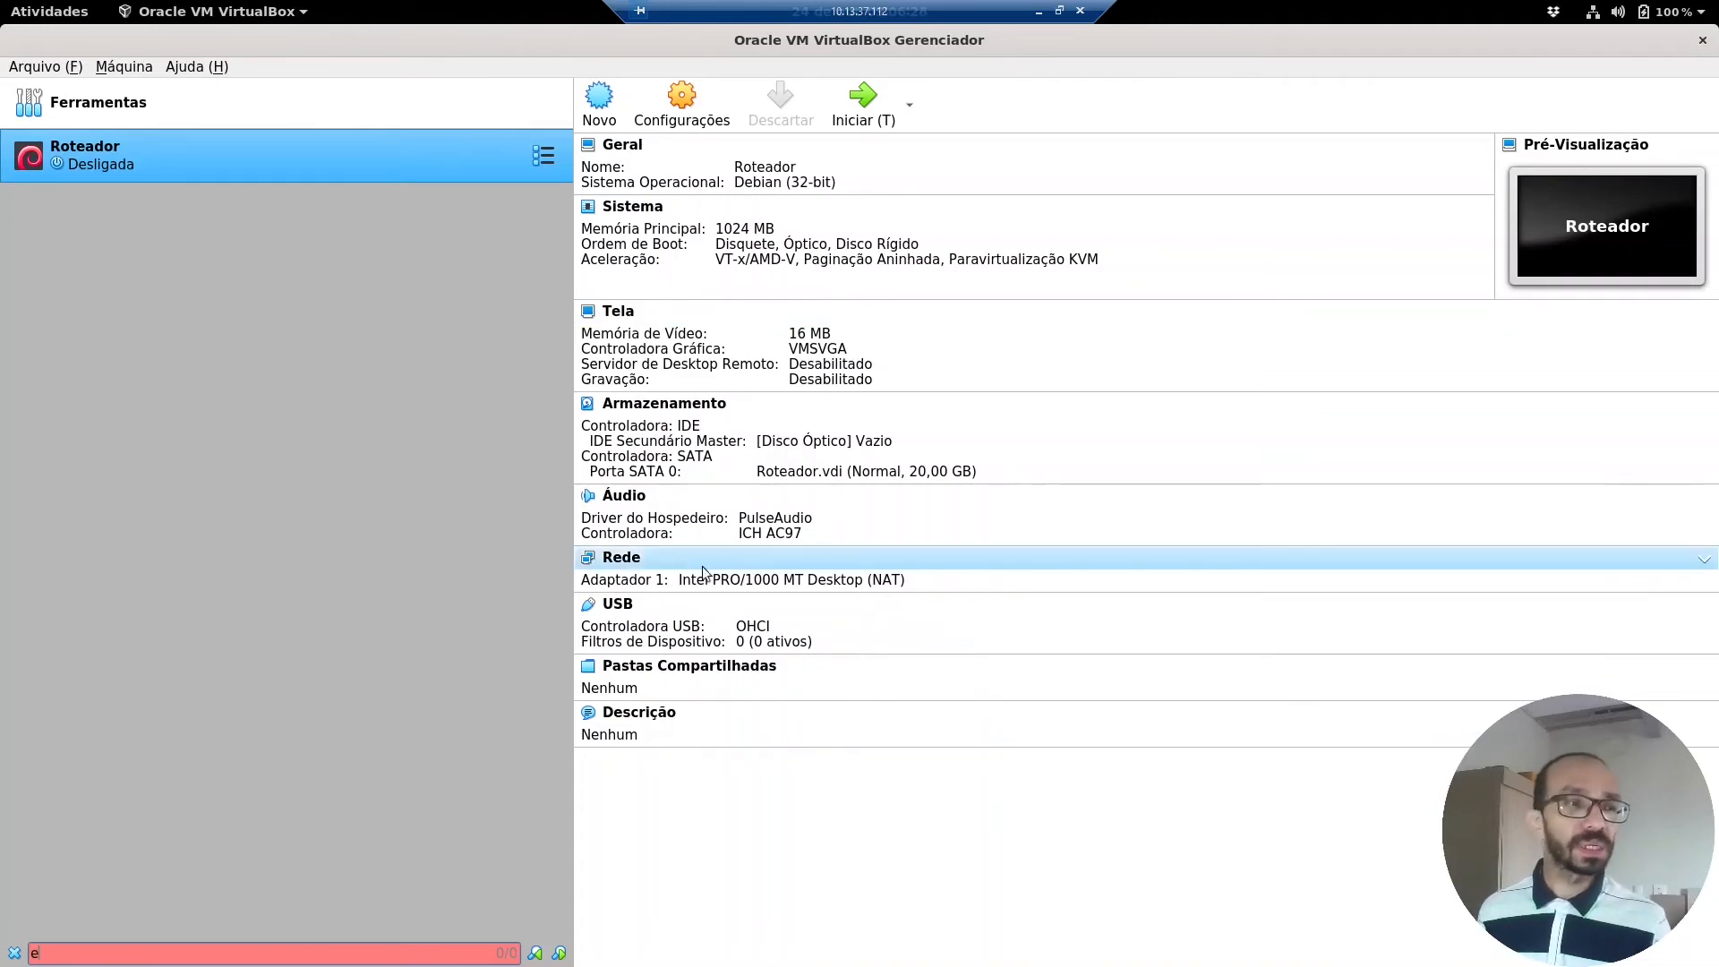
Set Roteador's network adapter 1 to bridged mode (Placa em modo Bridge) on the host interface enp1s0.
left_click(622, 558)
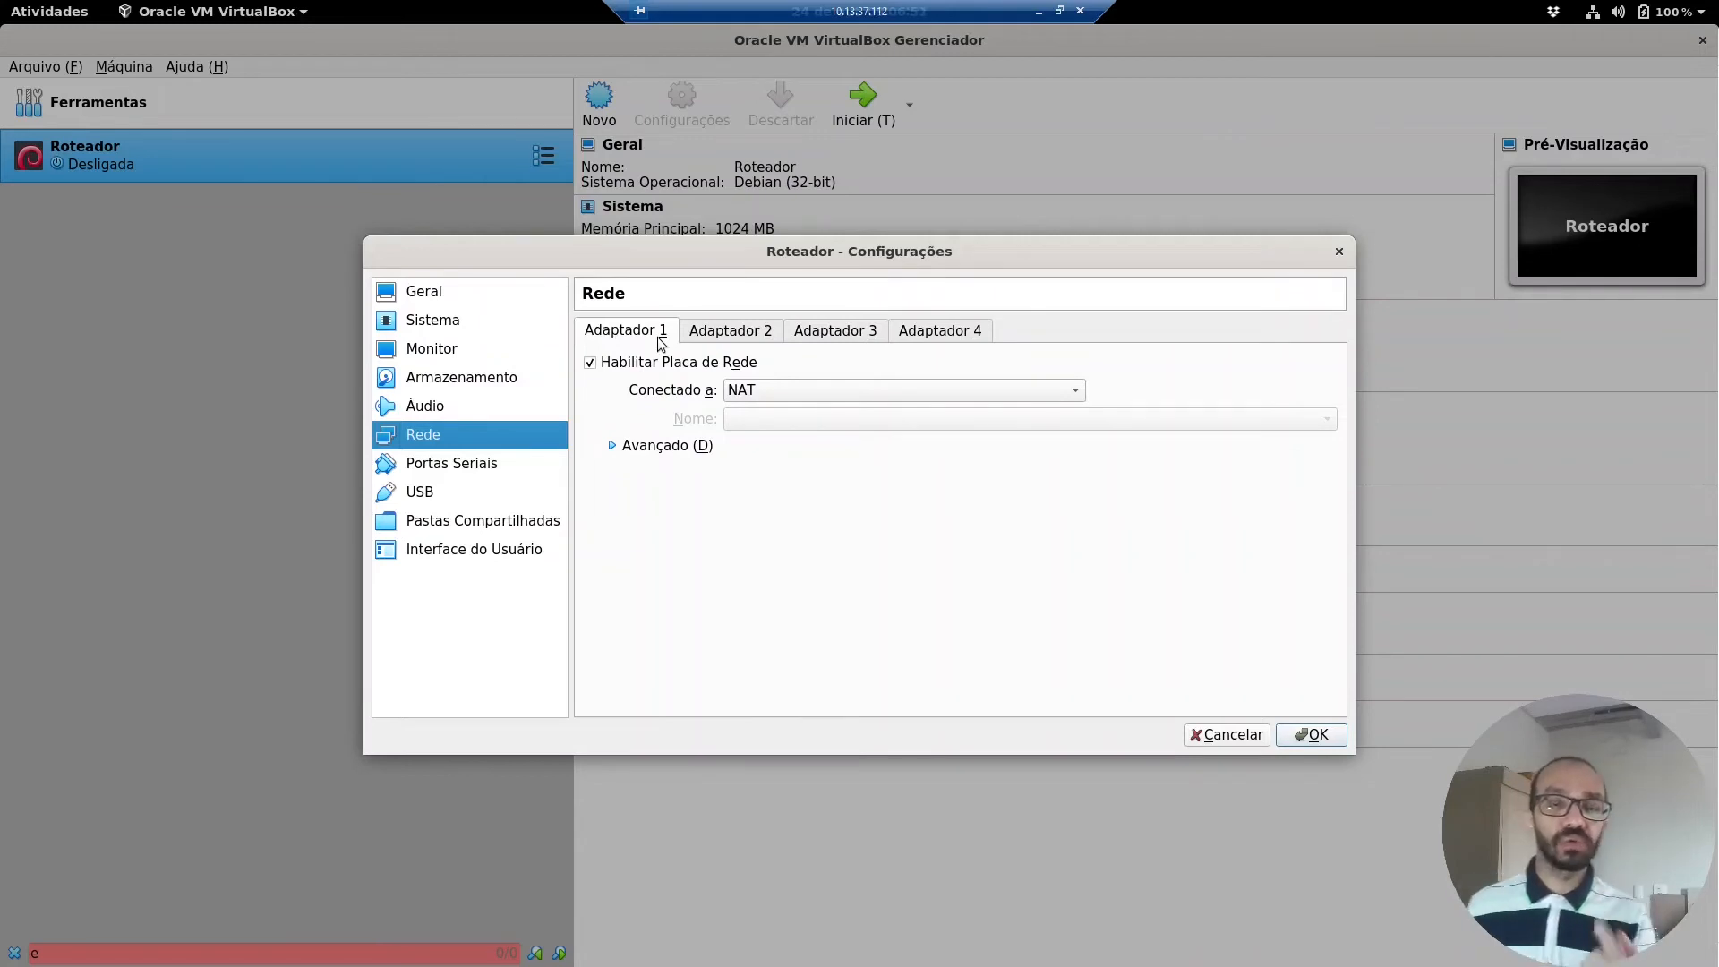
left_click(714, 343)
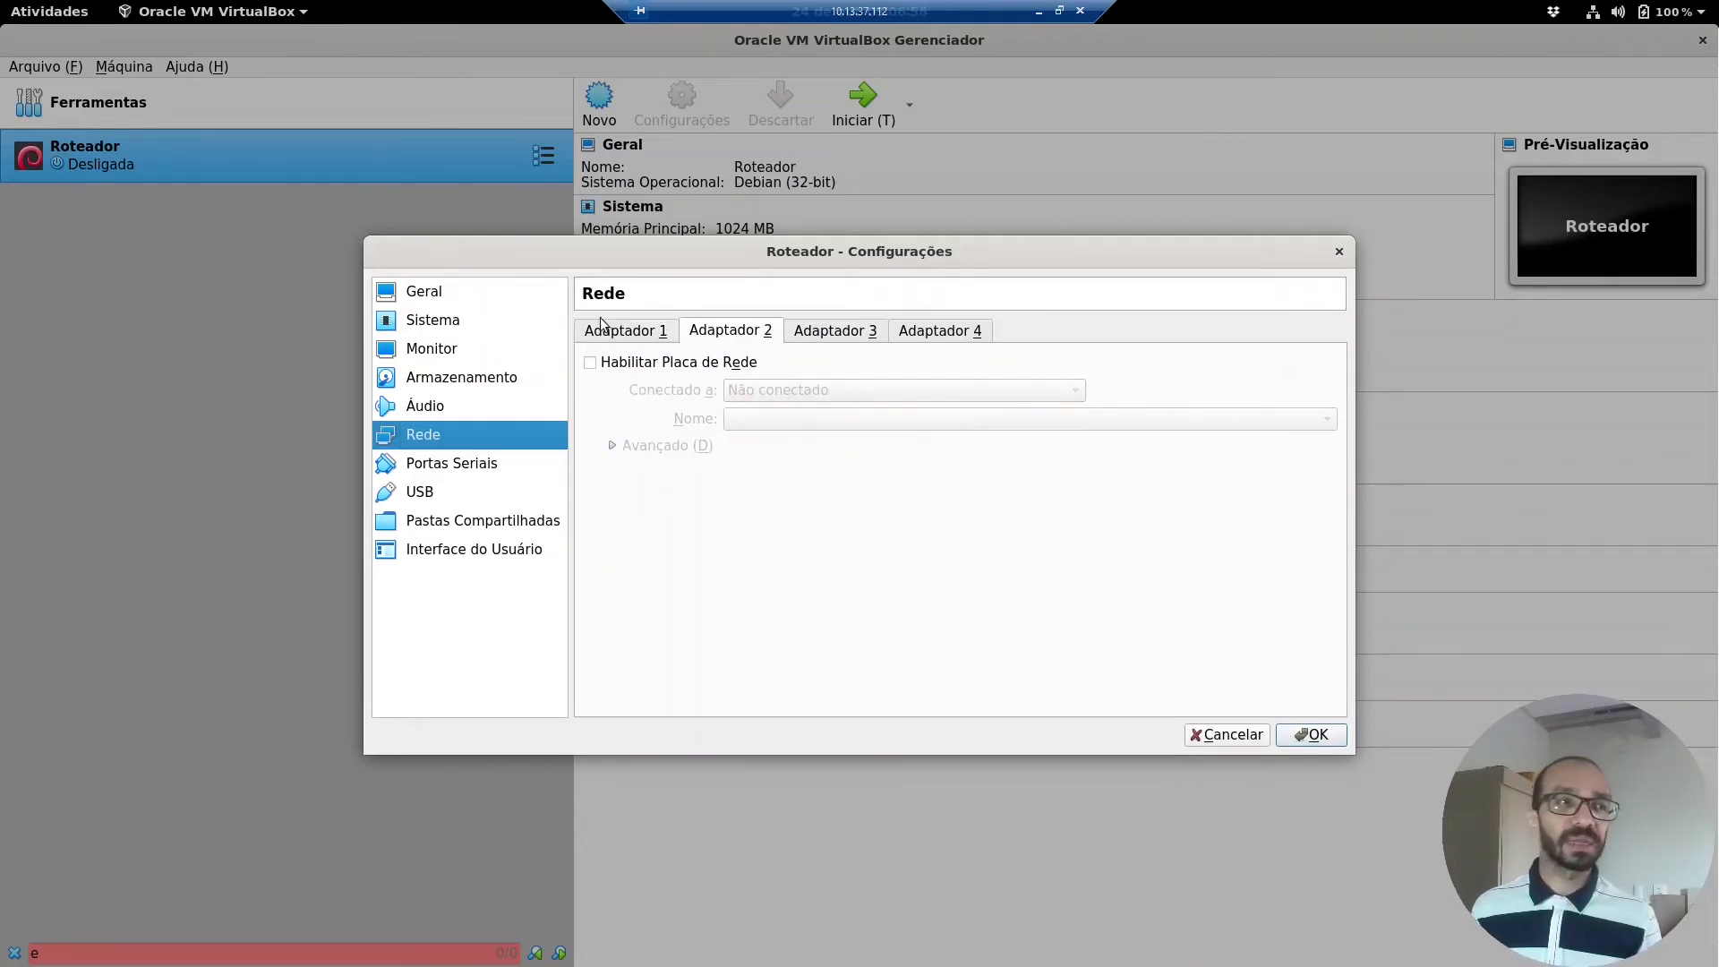
left_click(628, 335)
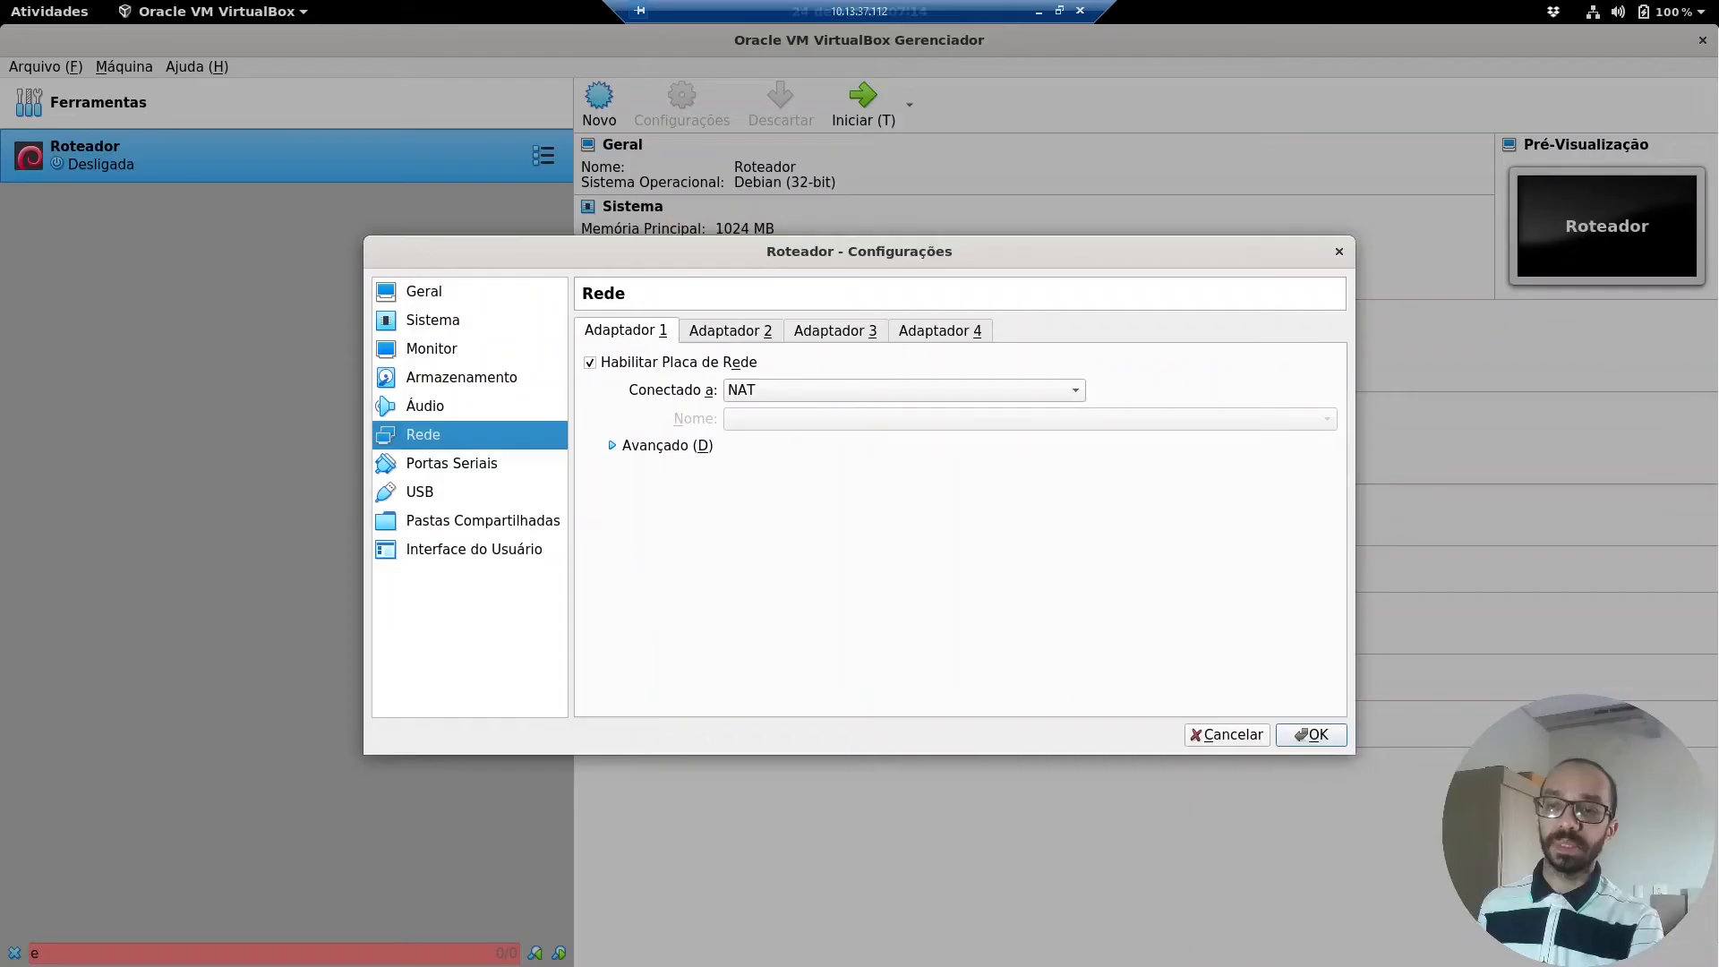
left_click(881, 389)
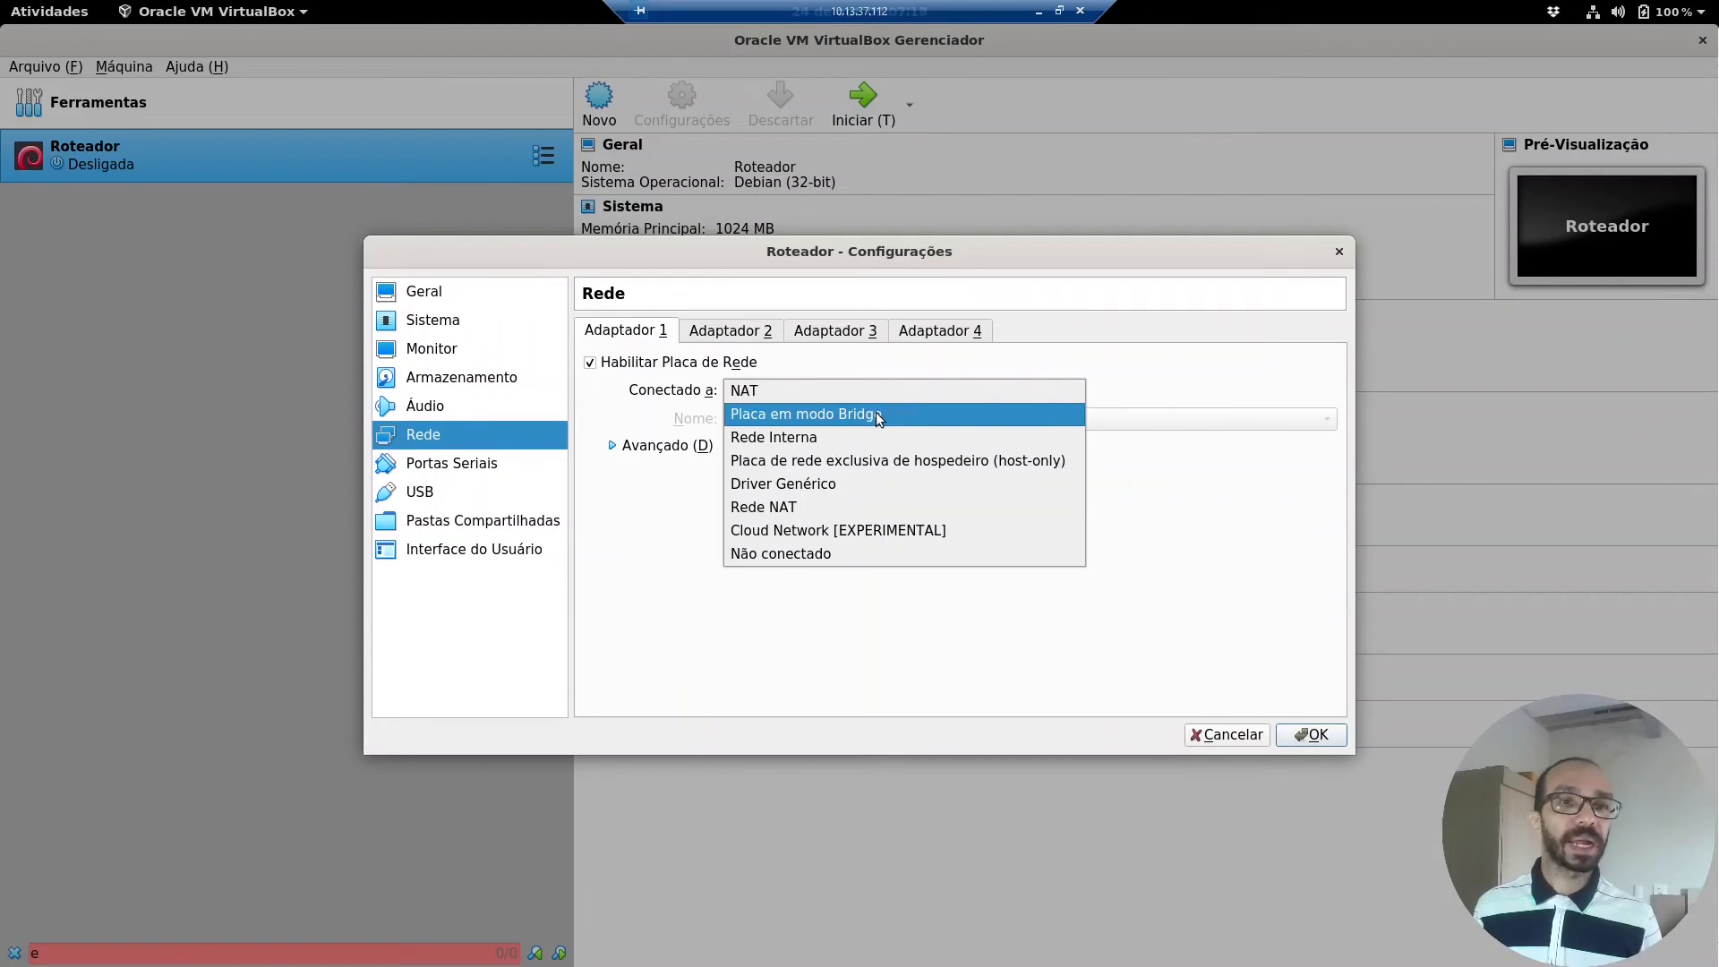
left_click(875, 413)
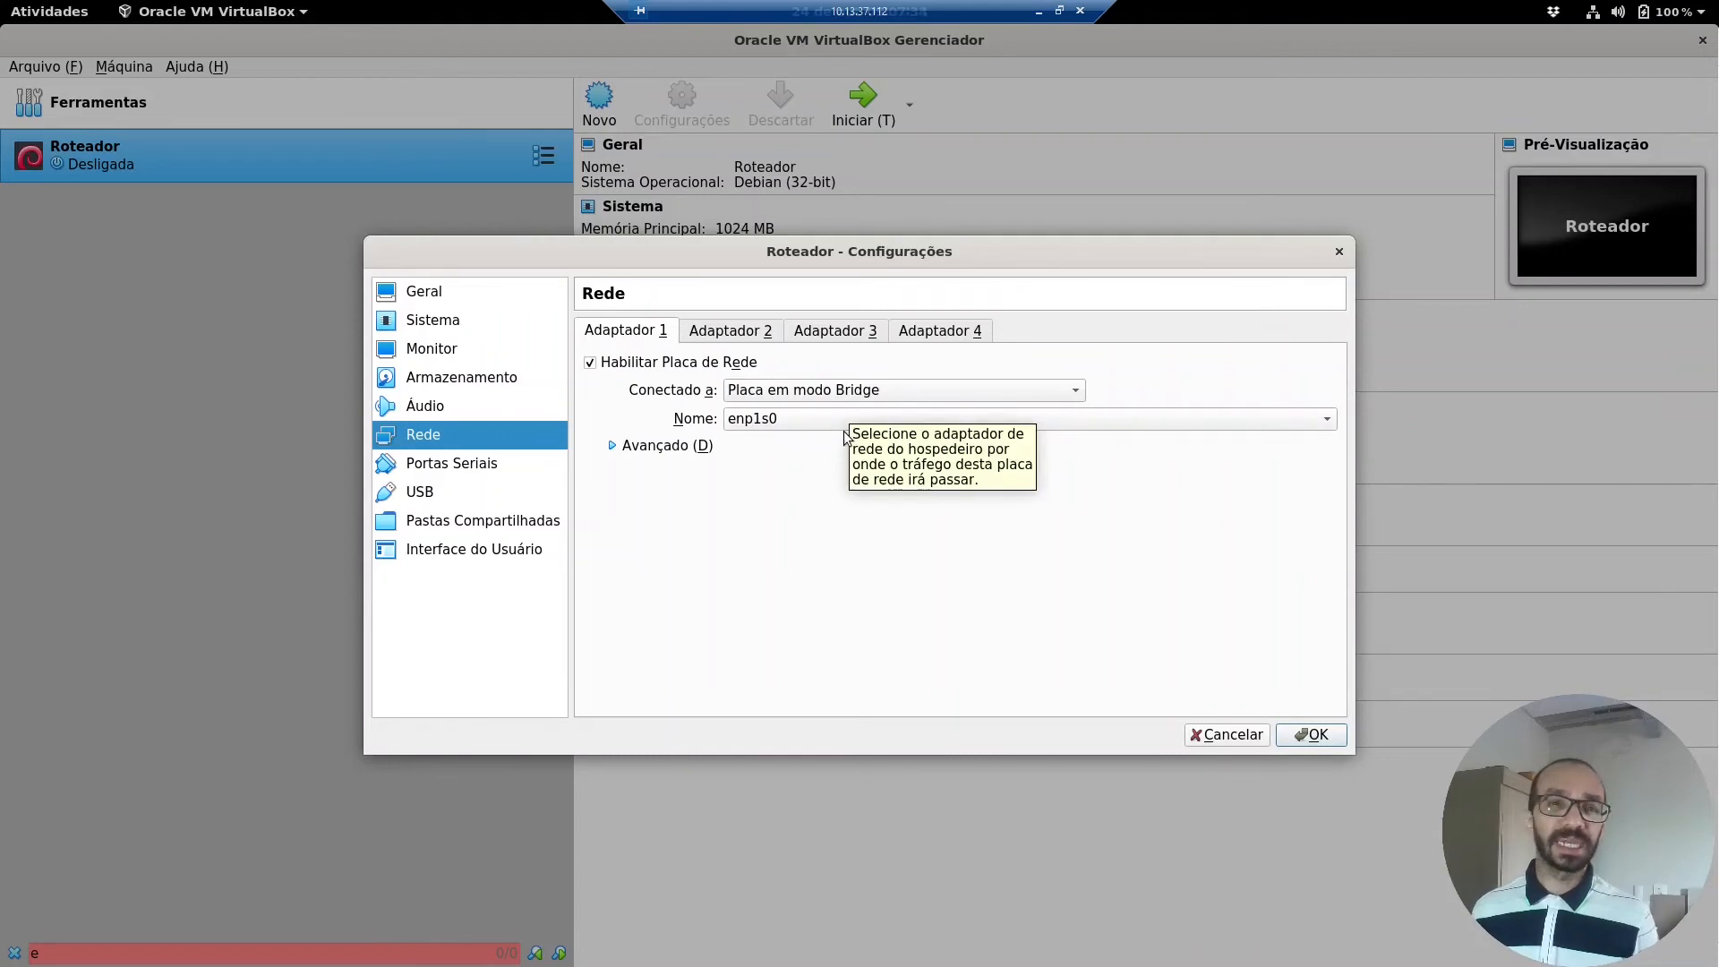
left_click(938, 417)
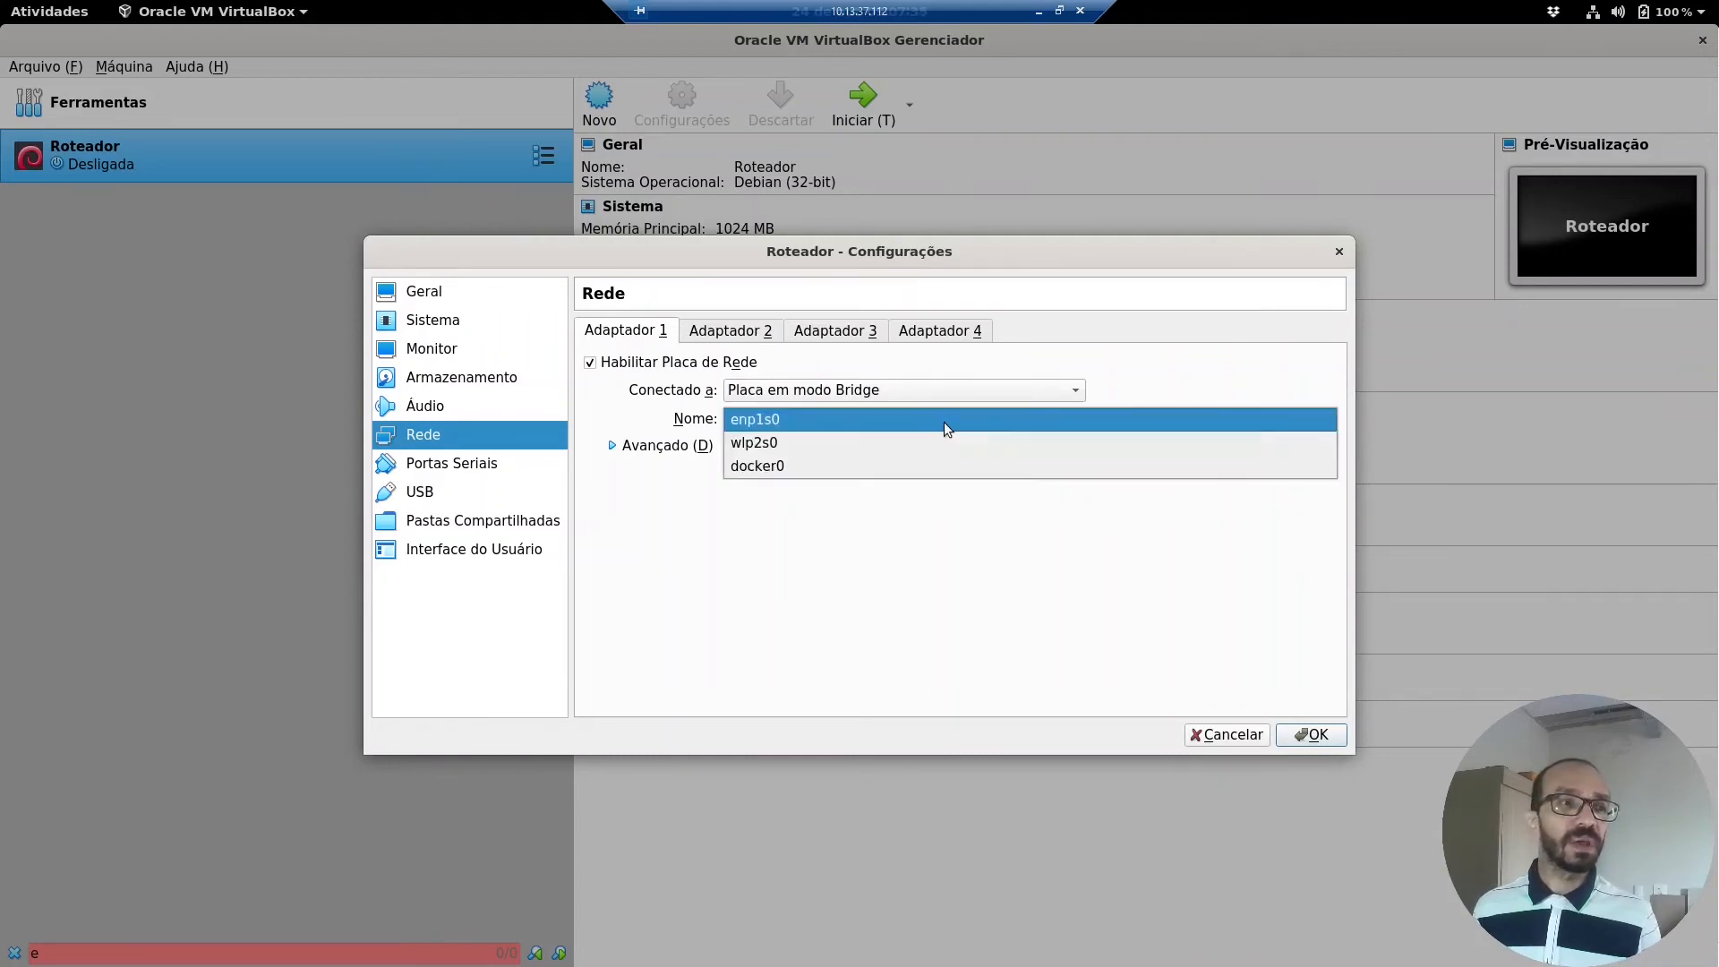
left_click(795, 425)
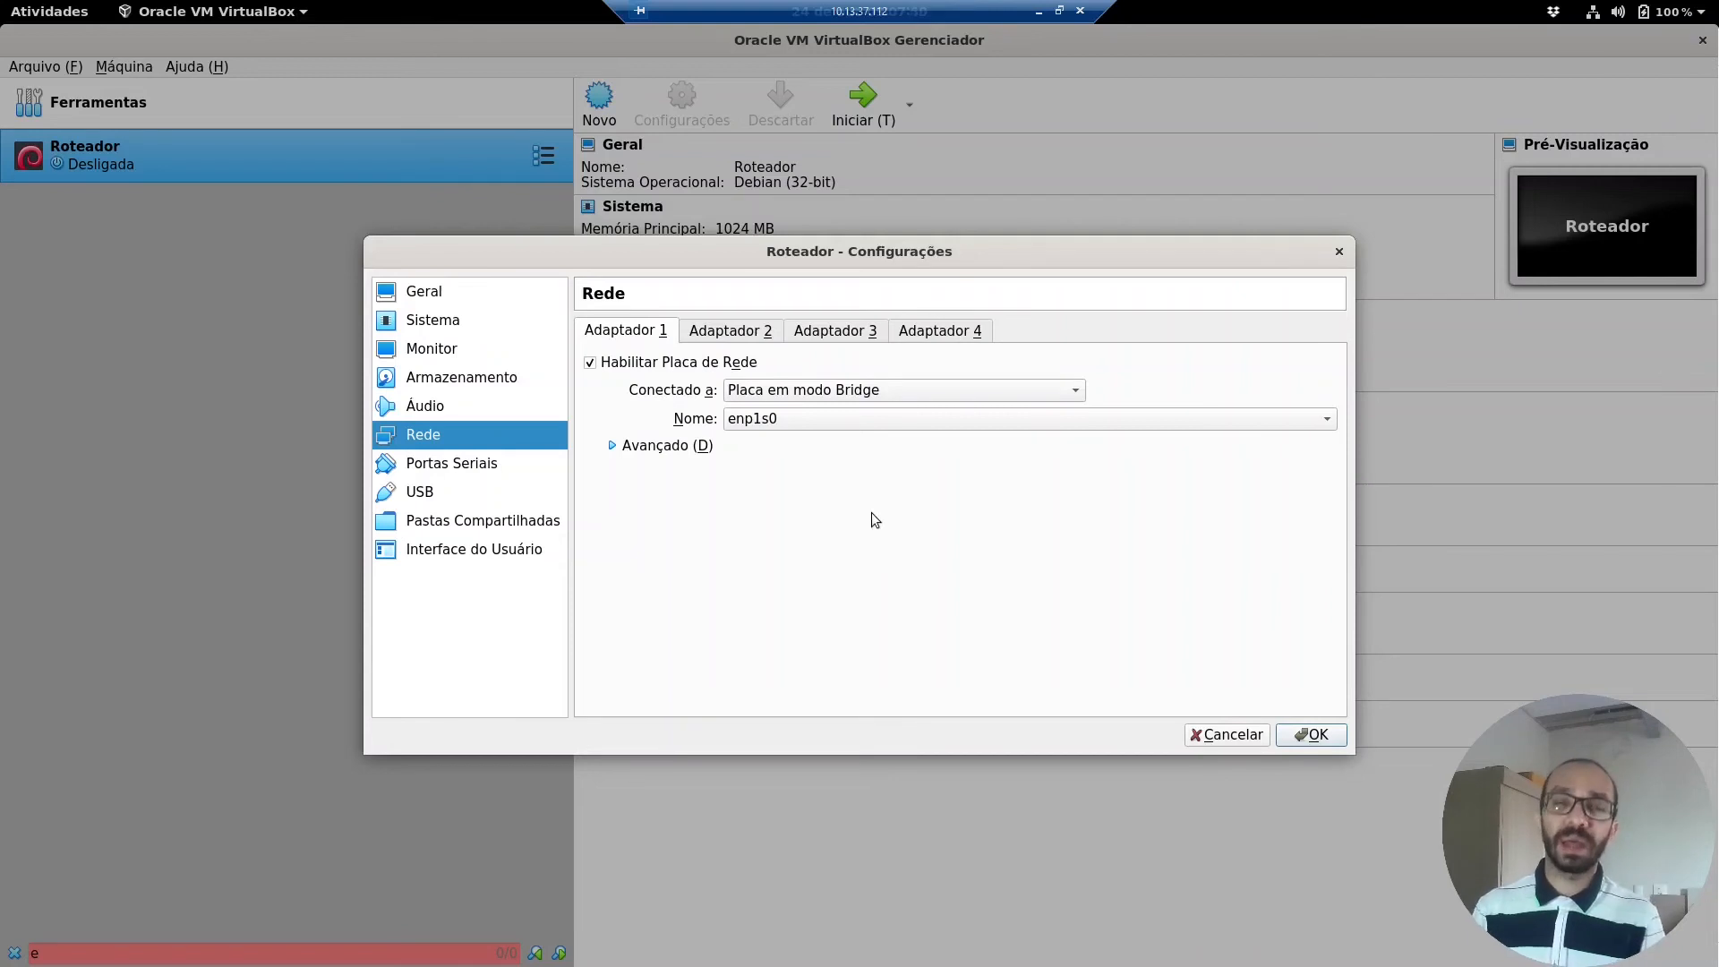
Enable network adapter 2, attach it to the internal network (Rede Interna) intnet, and save the network settings.
left_click(740, 333)
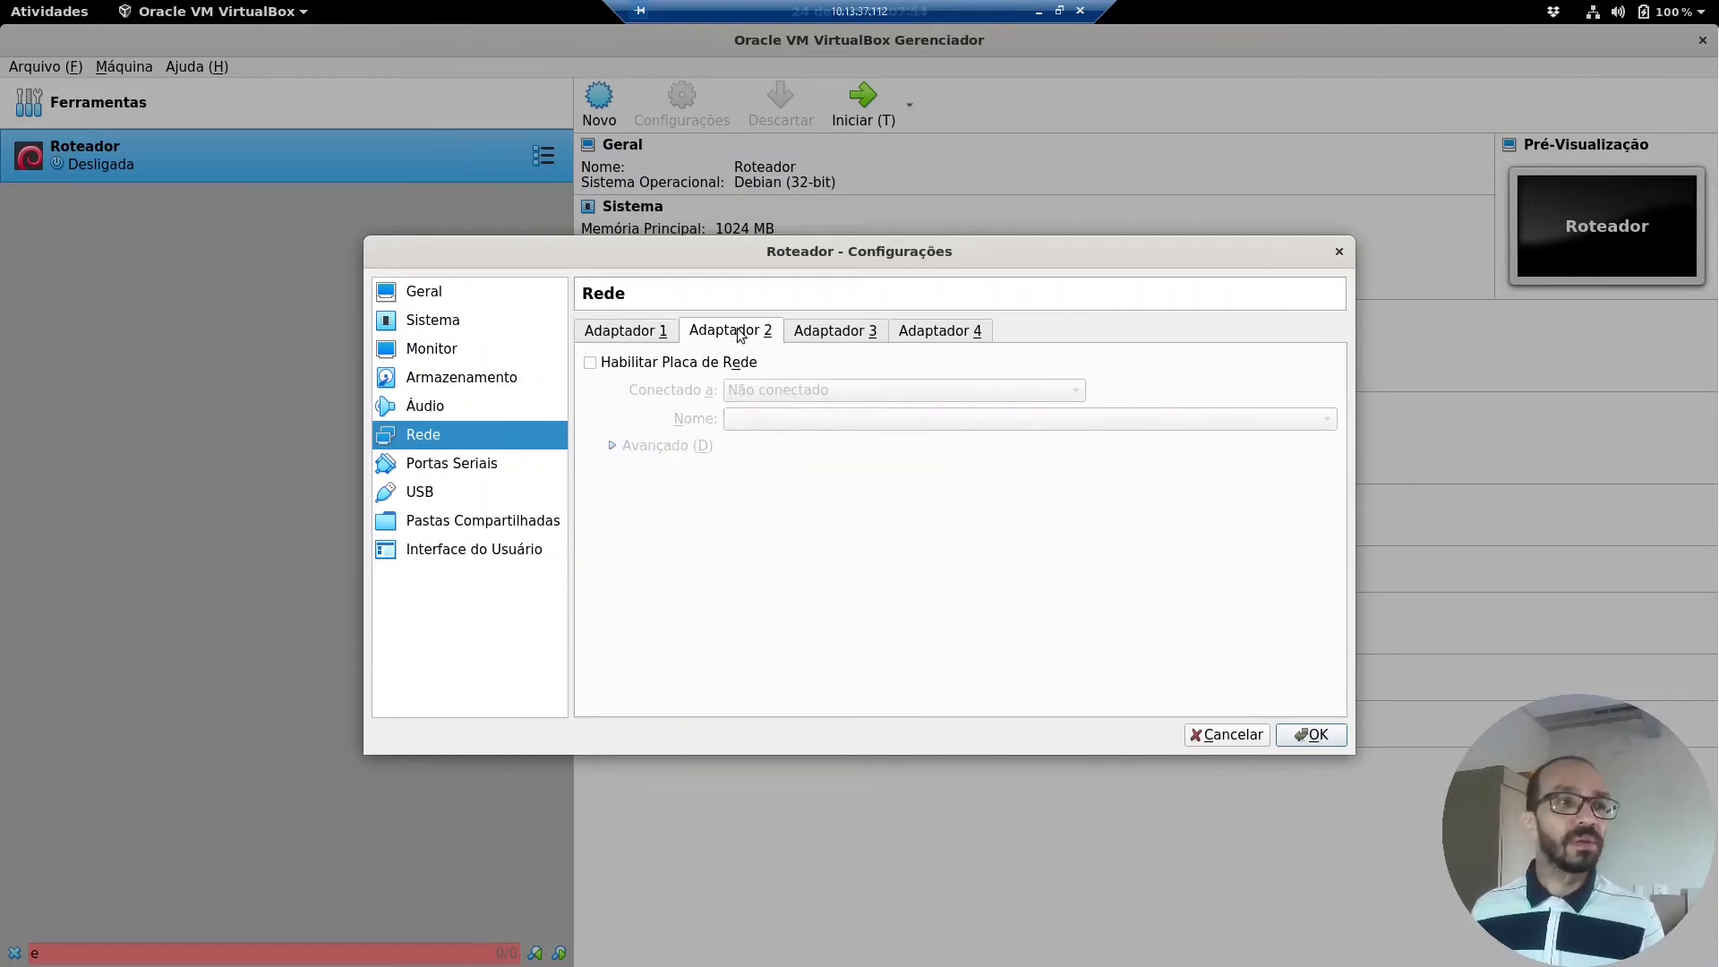
left_click(726, 362)
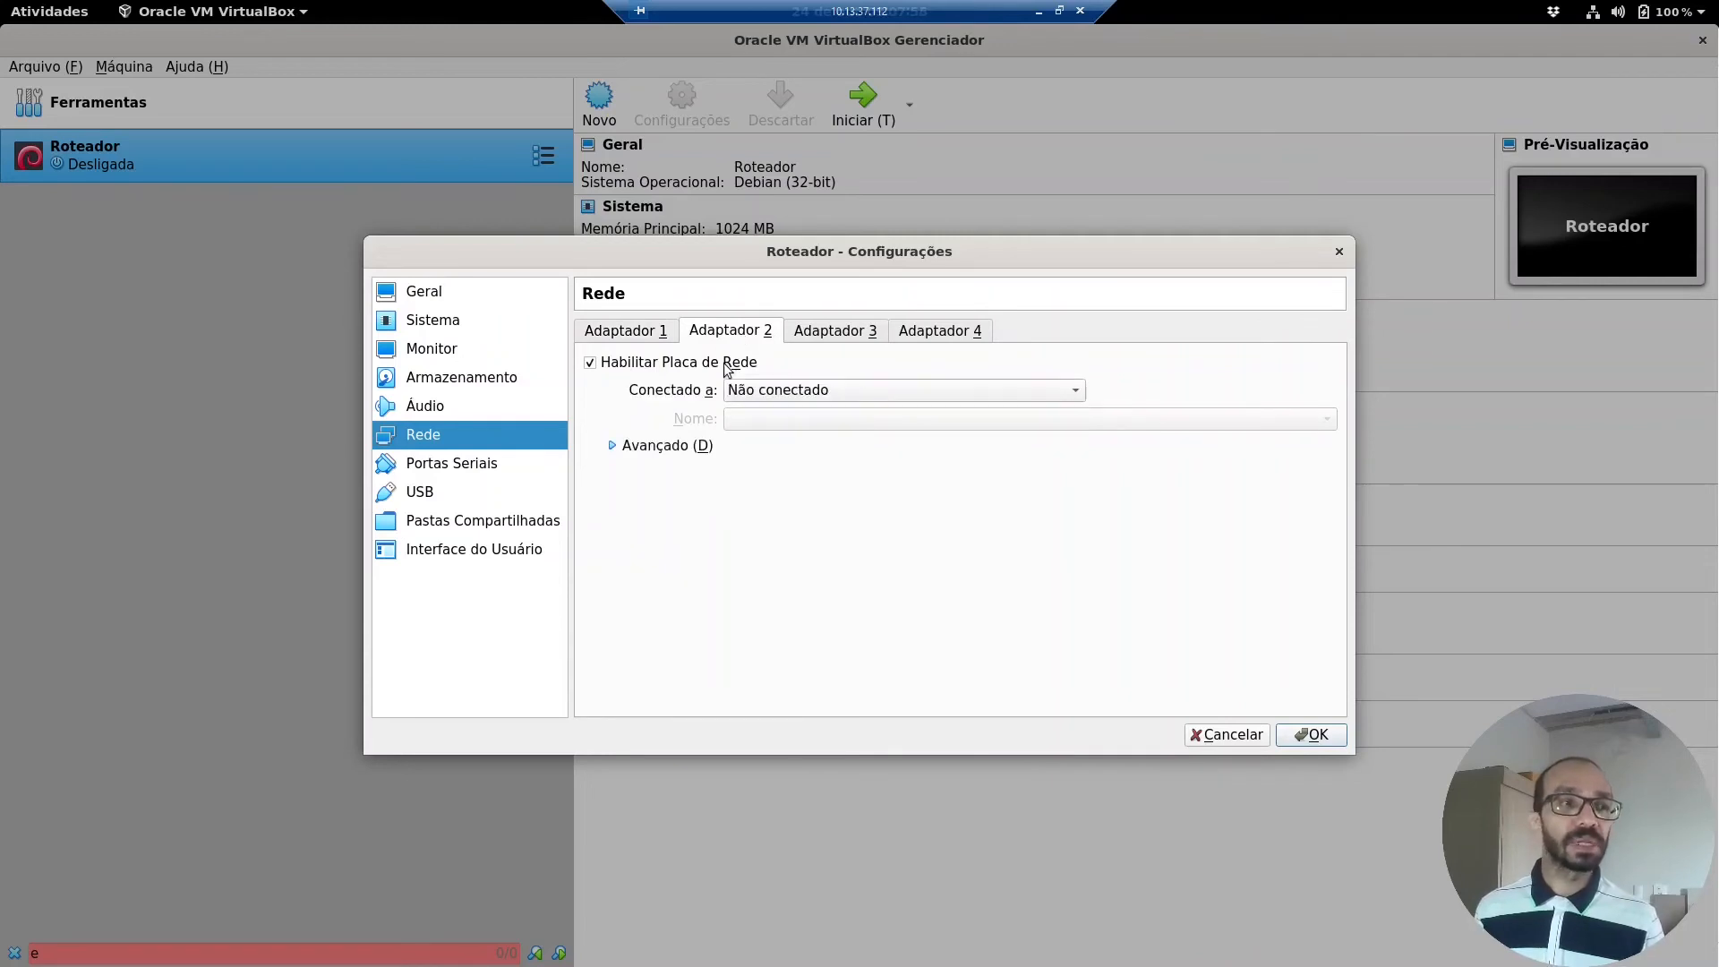
left_click(904, 394)
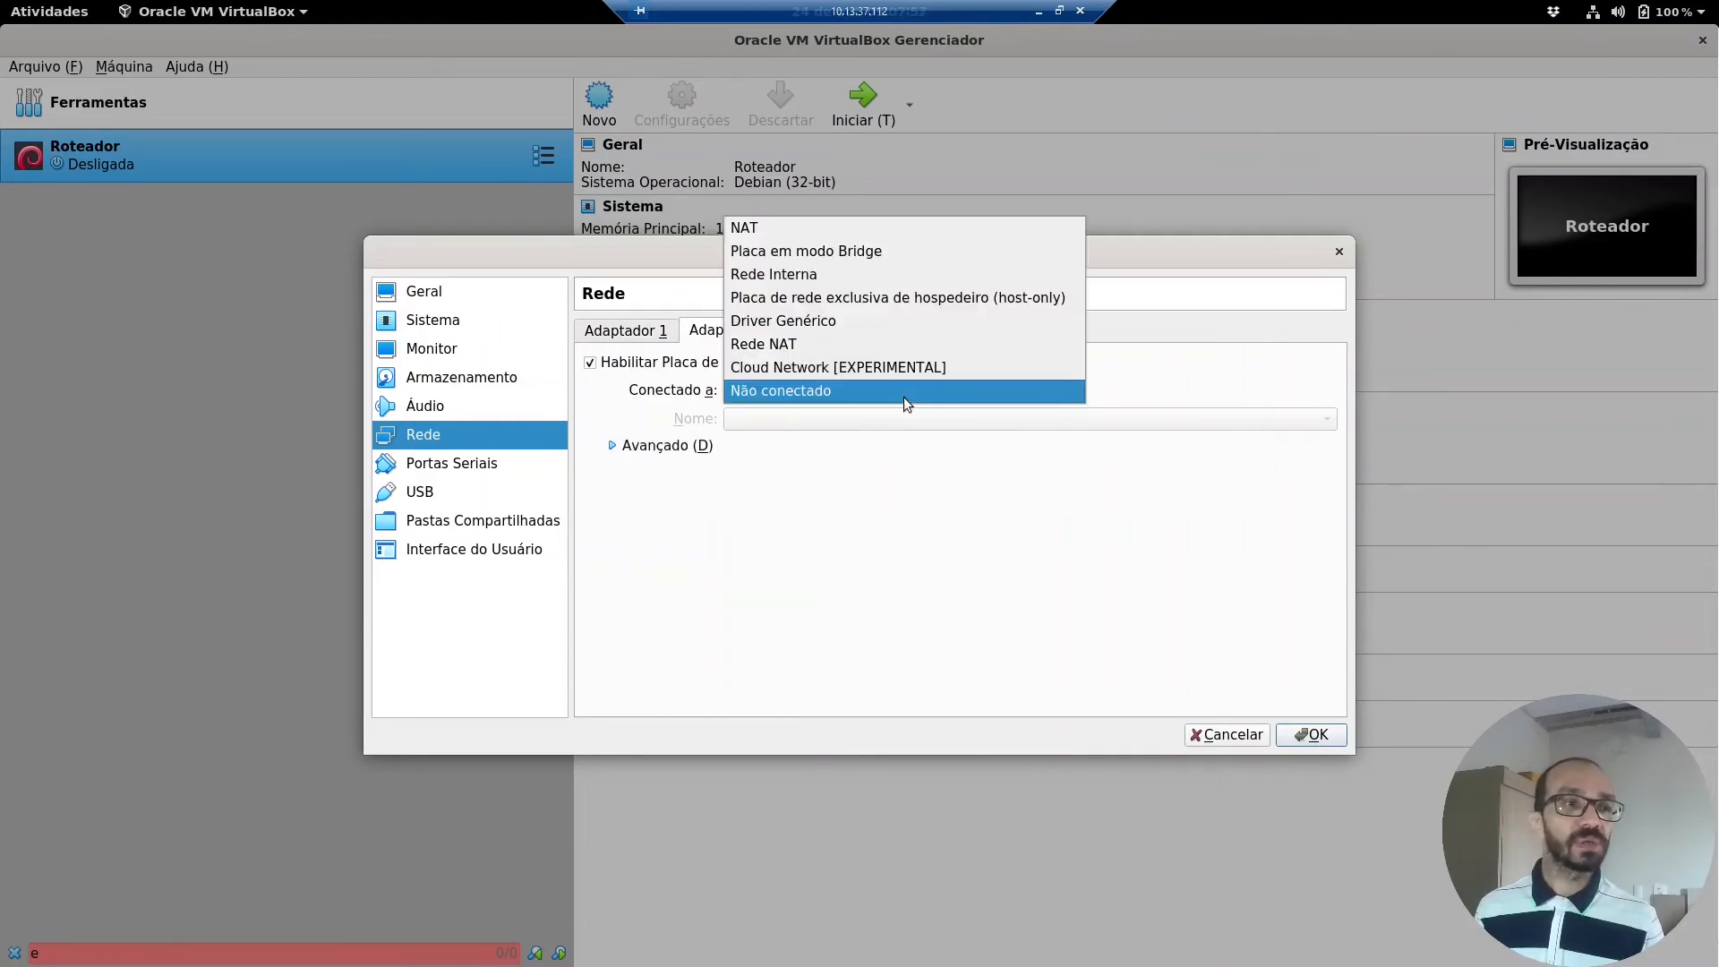
left_click(828, 275)
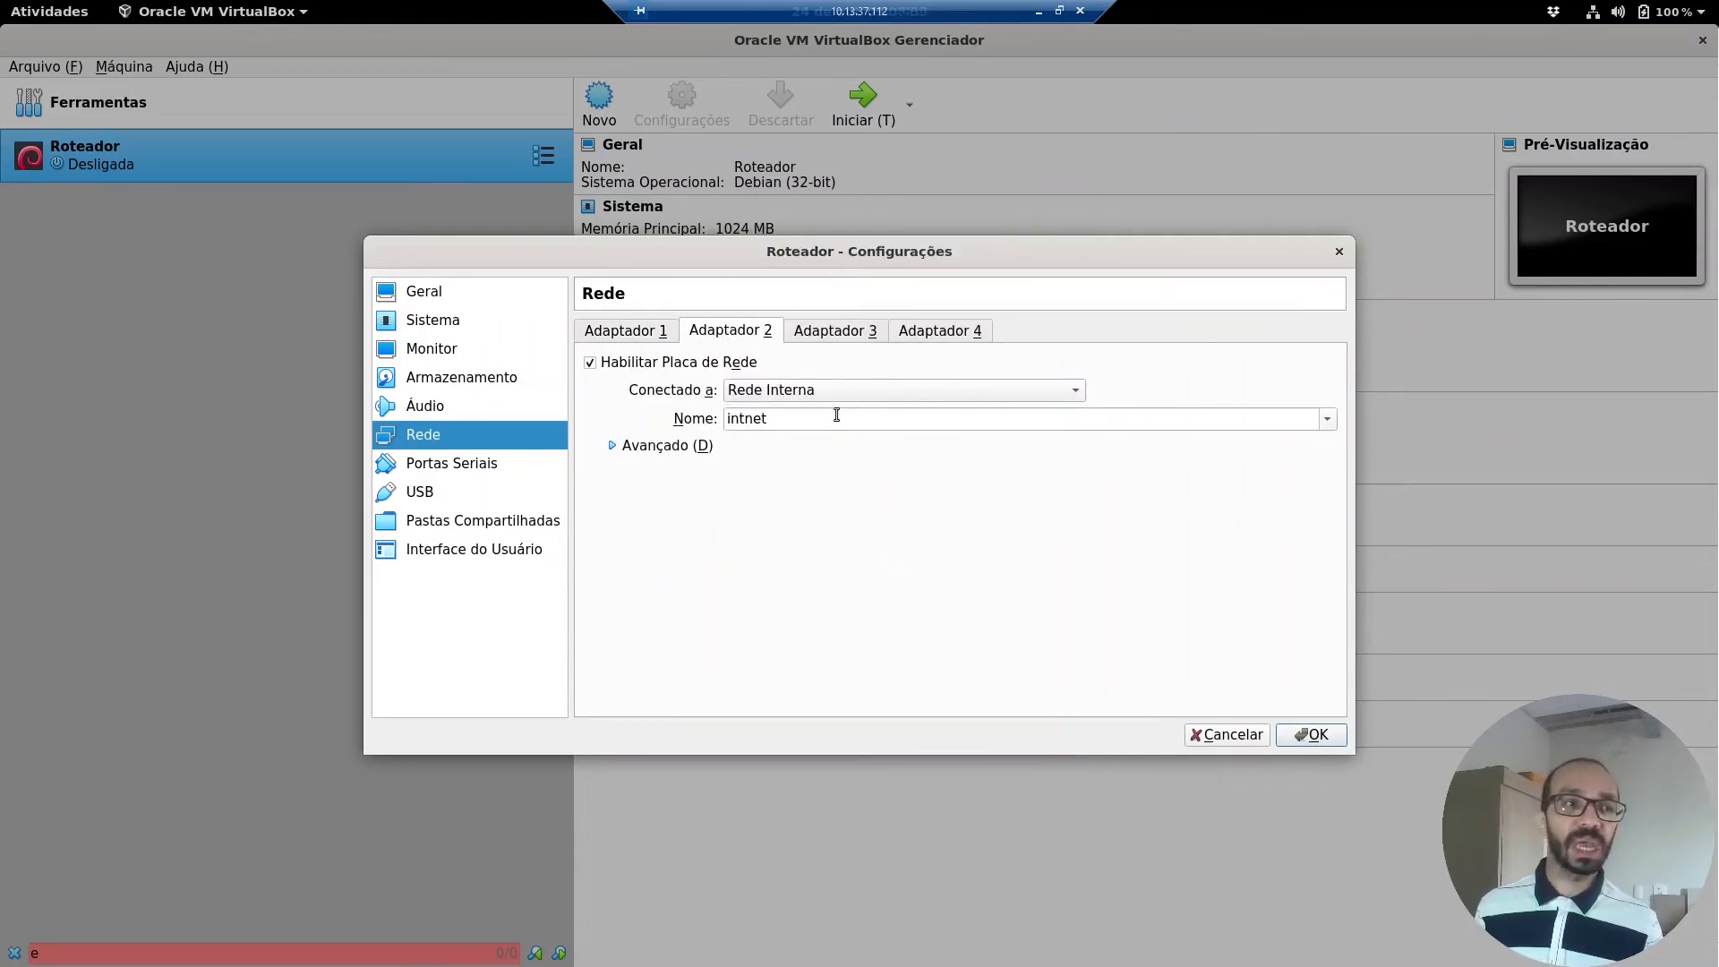
left_click_drag(836, 414, 651, 419)
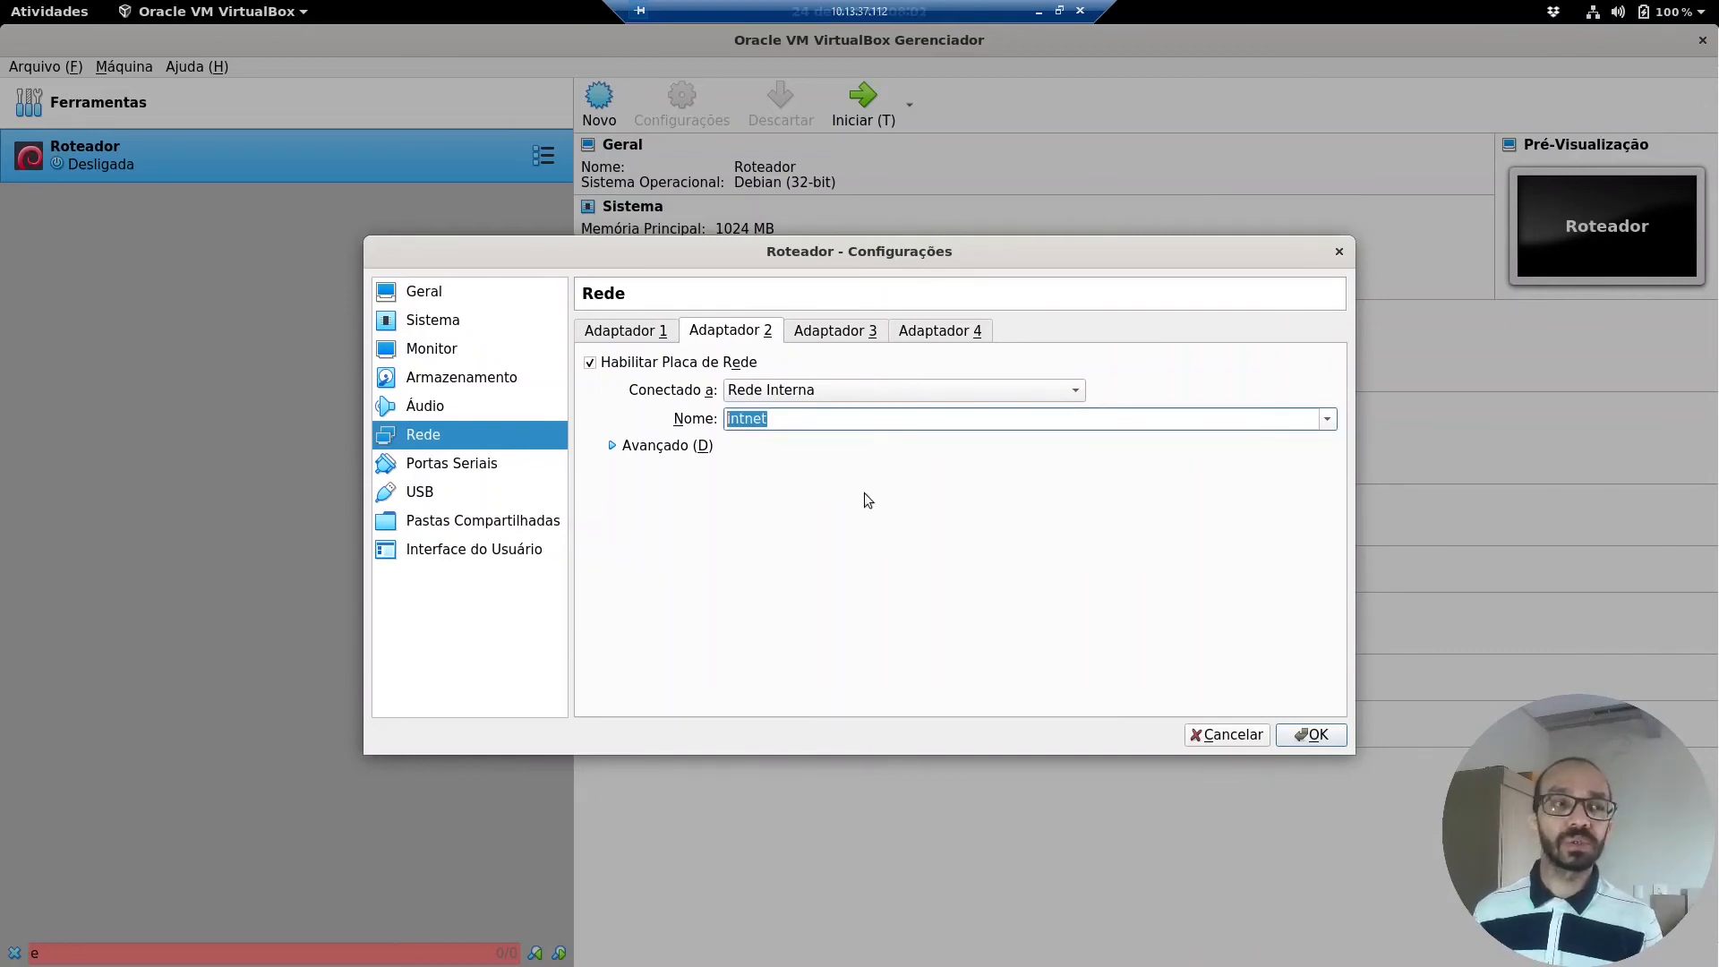
left_click(1312, 735)
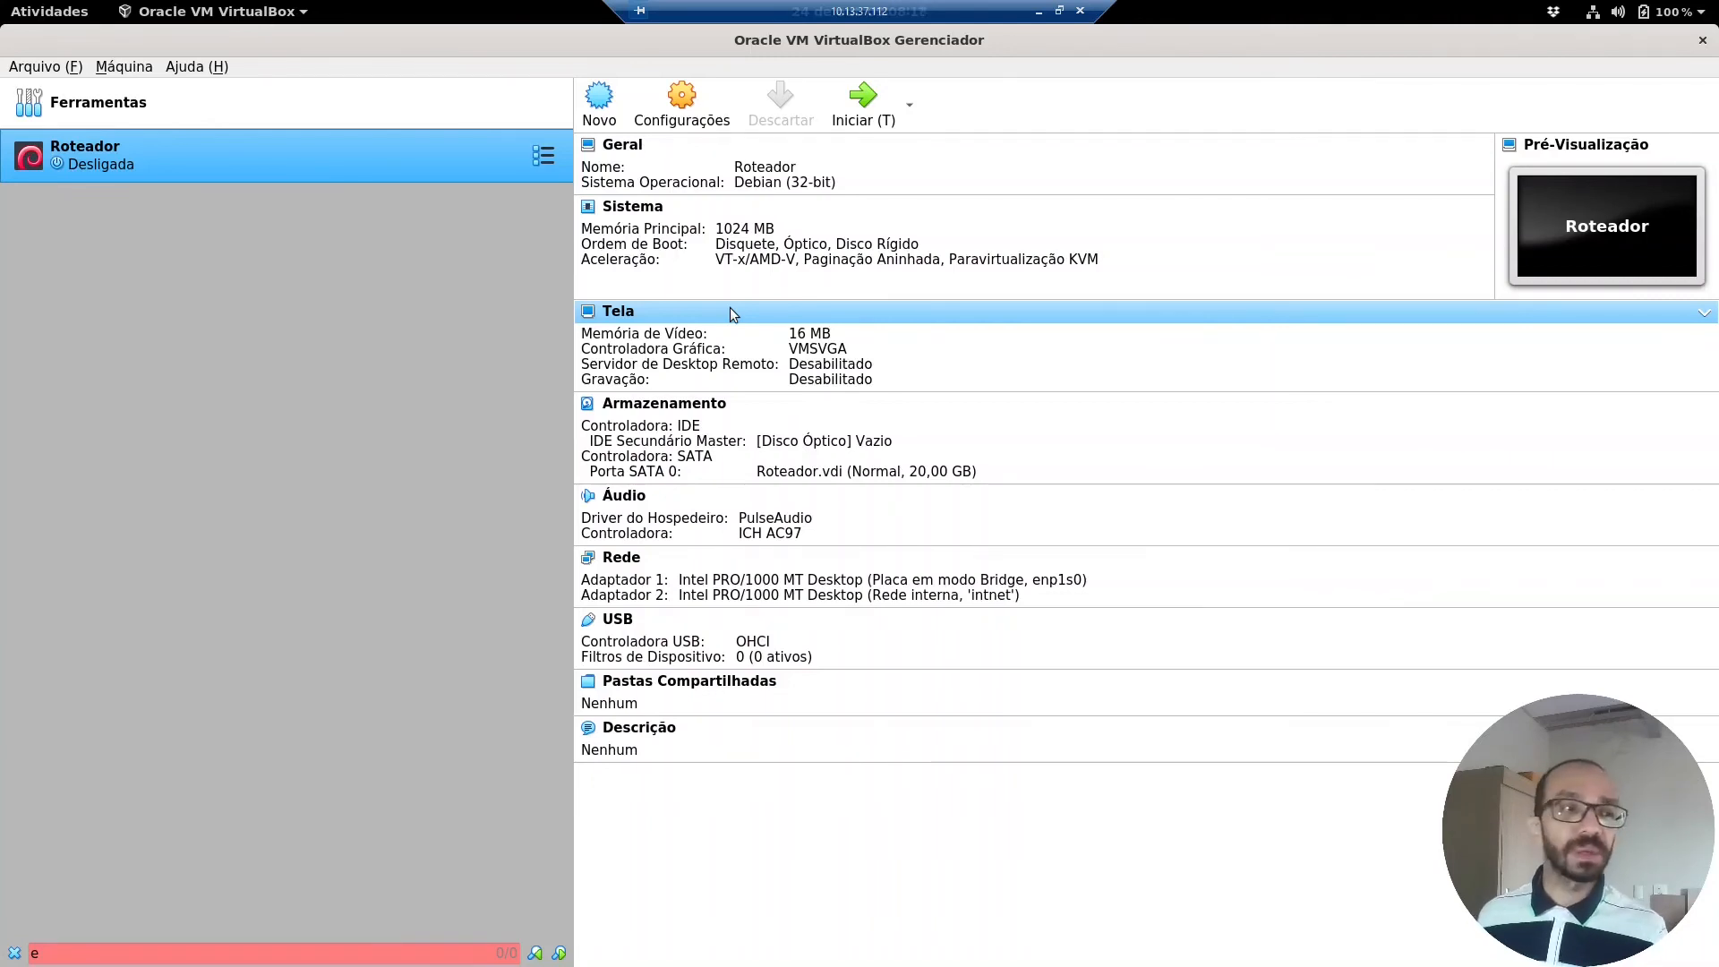
Open Roteador's storage settings and select the empty optical drive on the IDE controller.
left_click(672, 405)
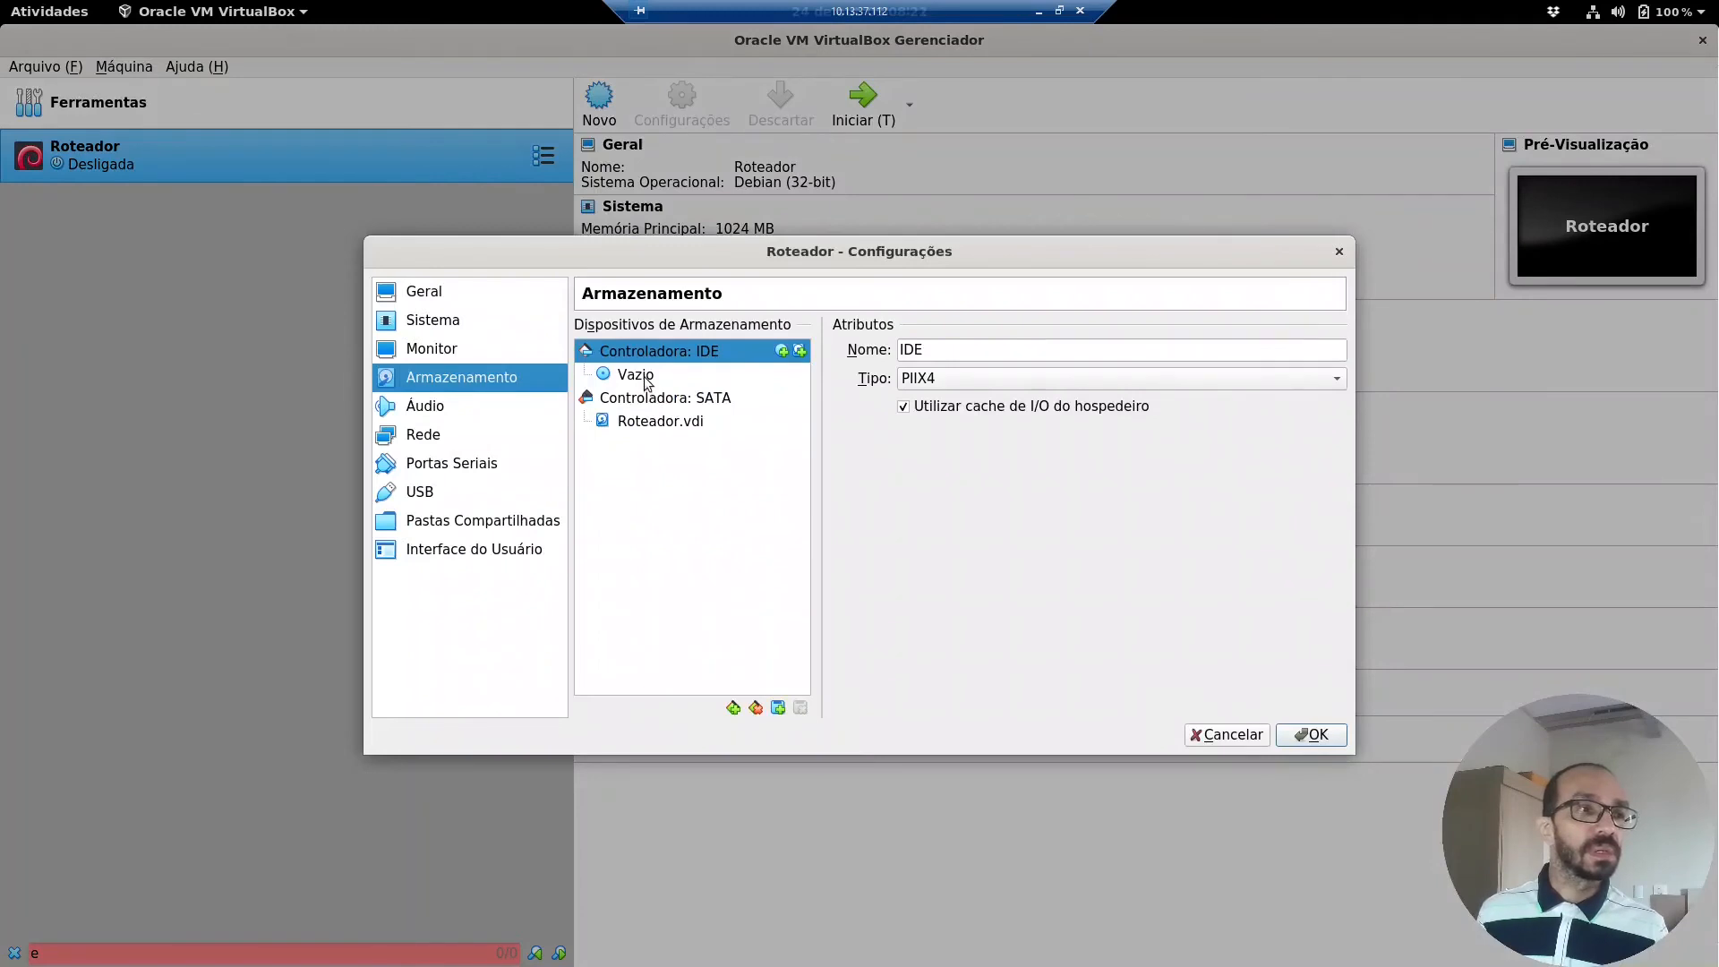
left_click(647, 380)
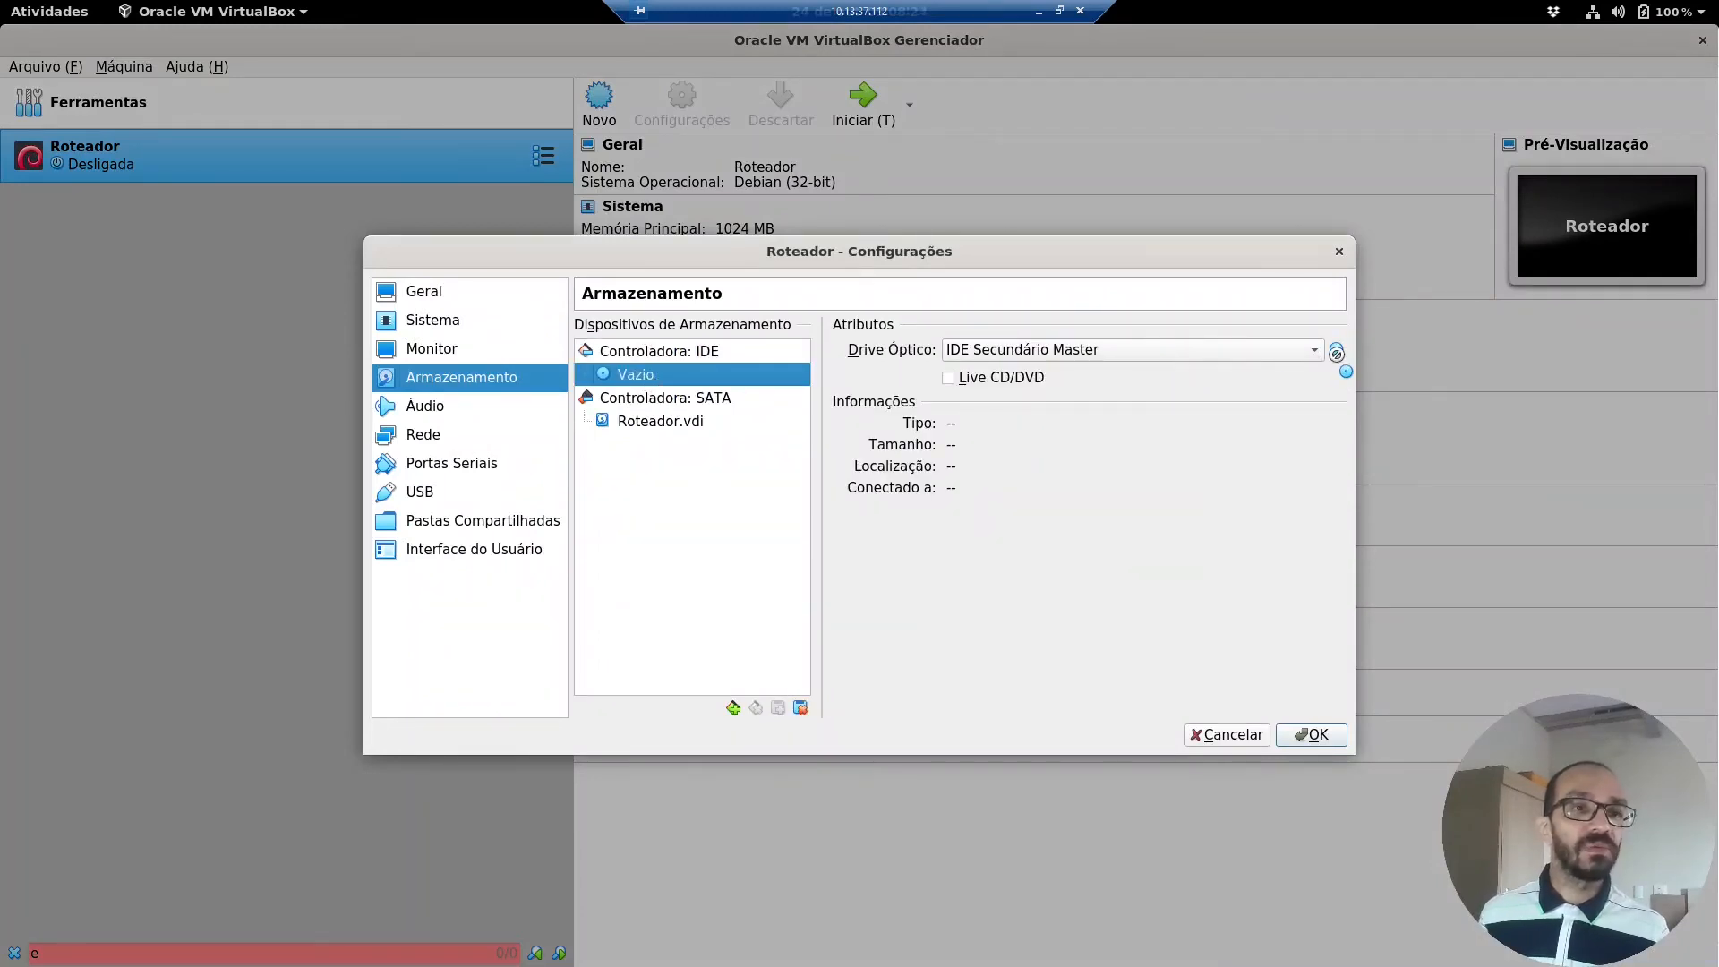
Insert debian-11.1.0-i386-DVD-1.iso from the recently used images into the optical drive, and remove it from the drive again.
left_click(1337, 351)
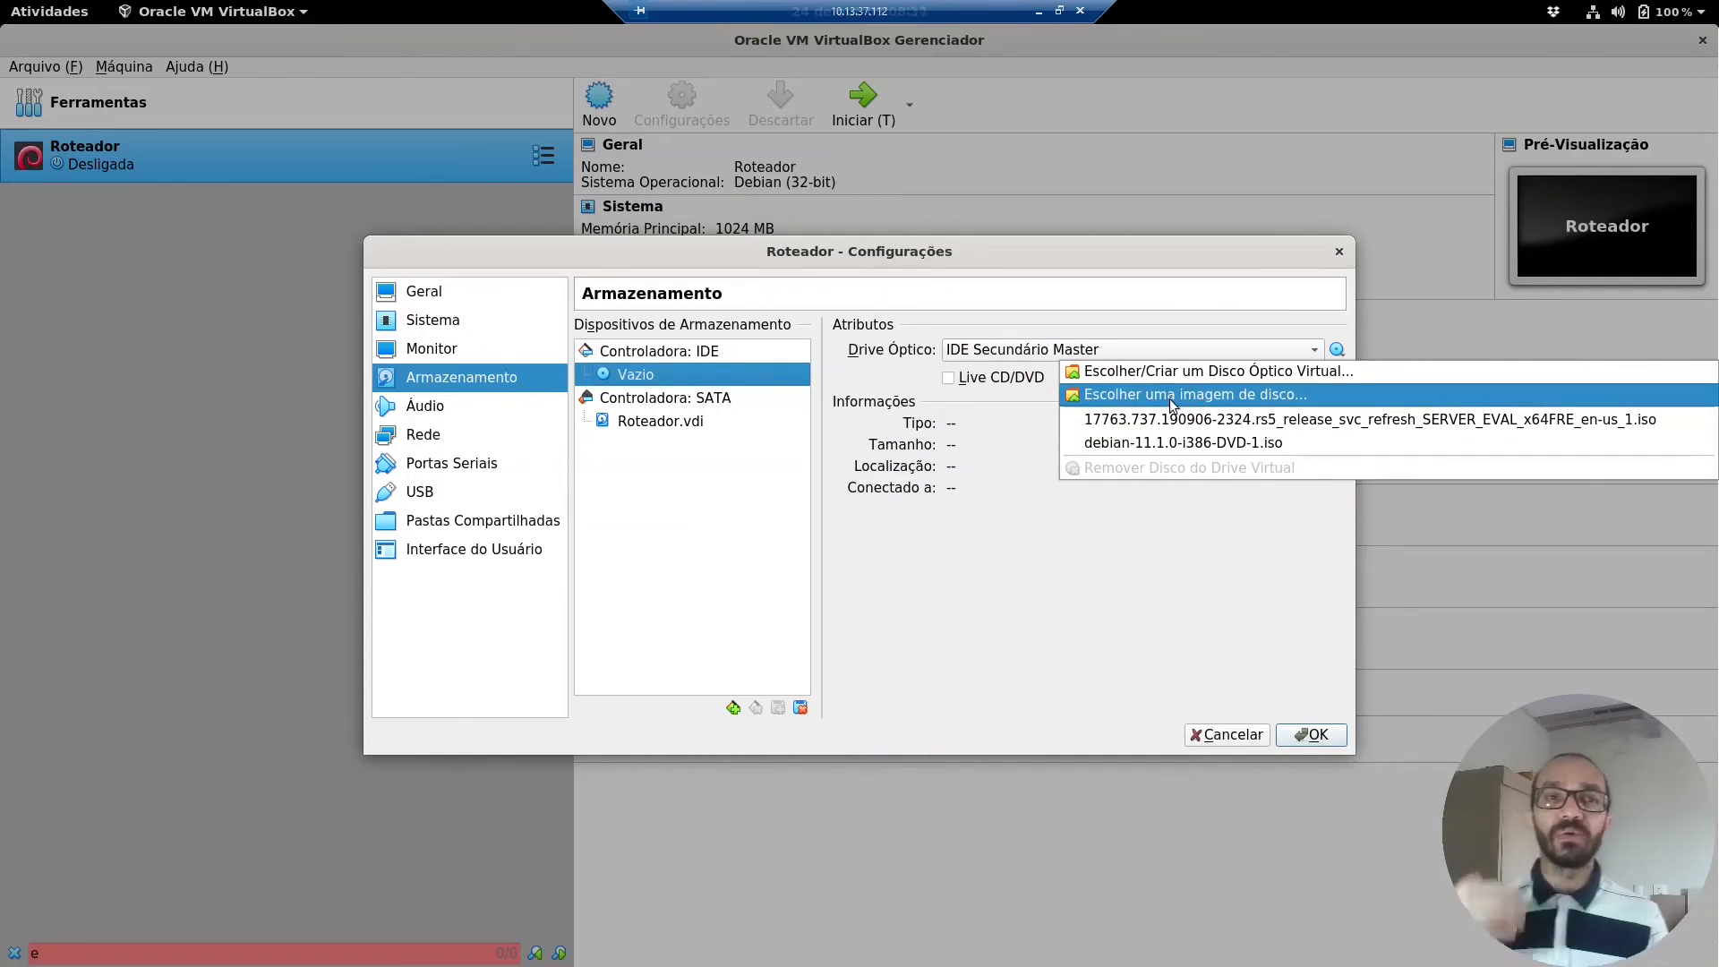
left_click(1277, 439)
left_click(1342, 358)
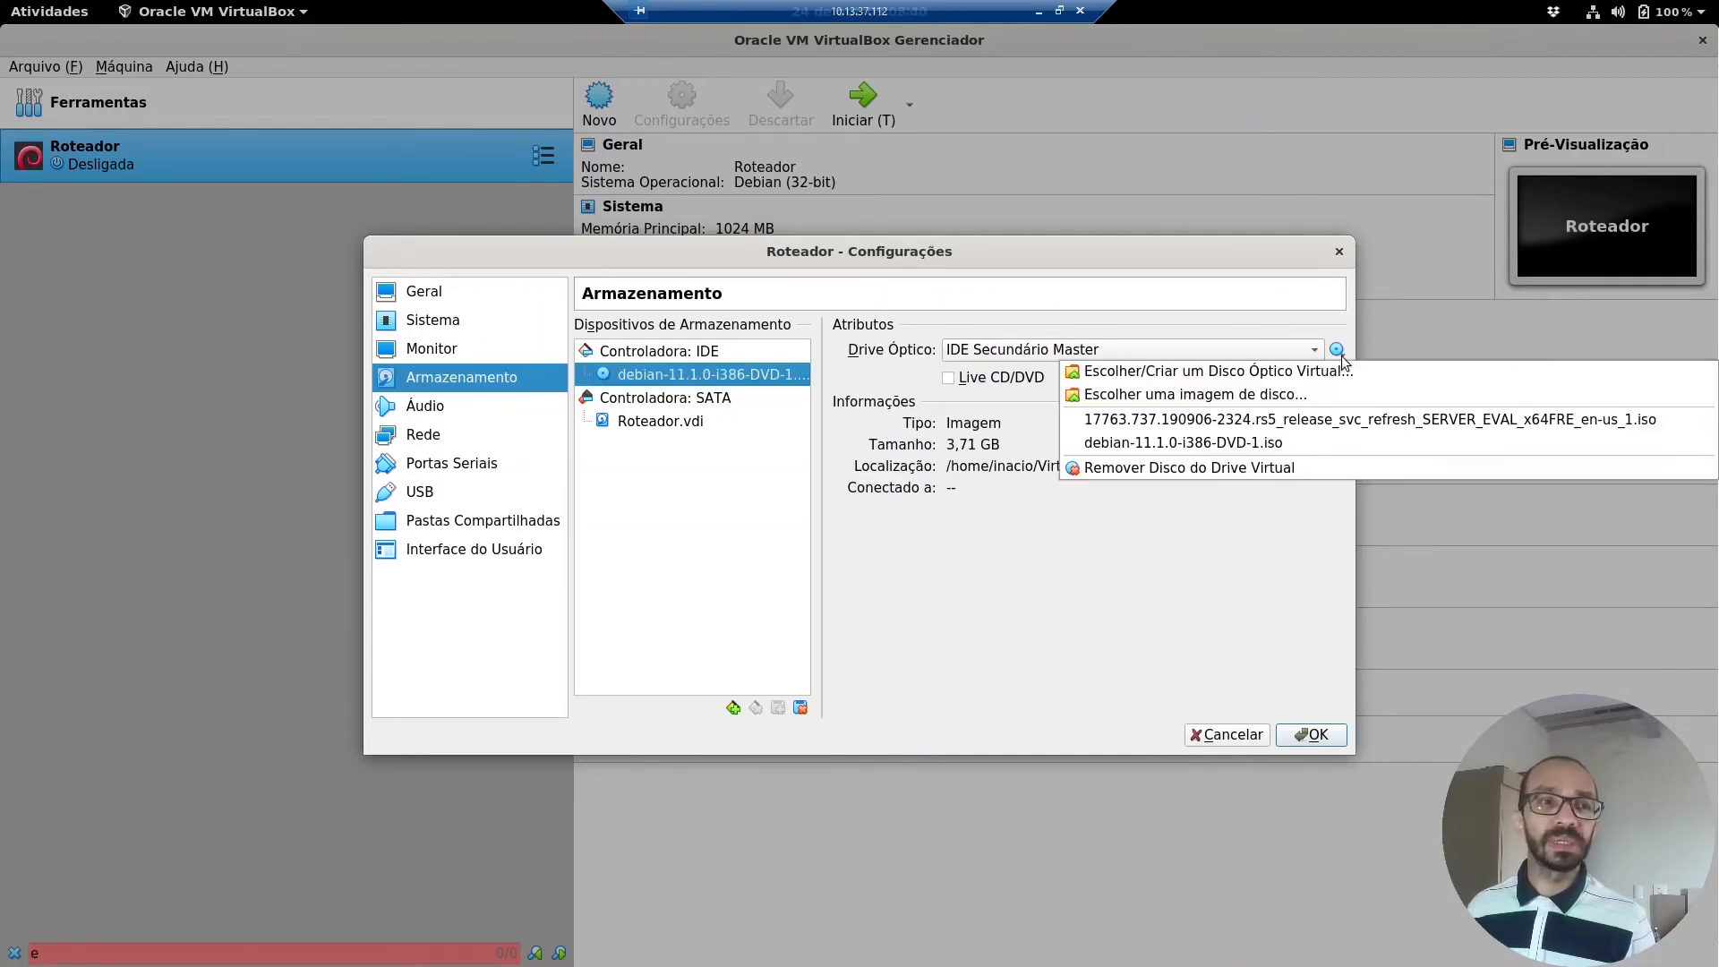
left_click(1261, 469)
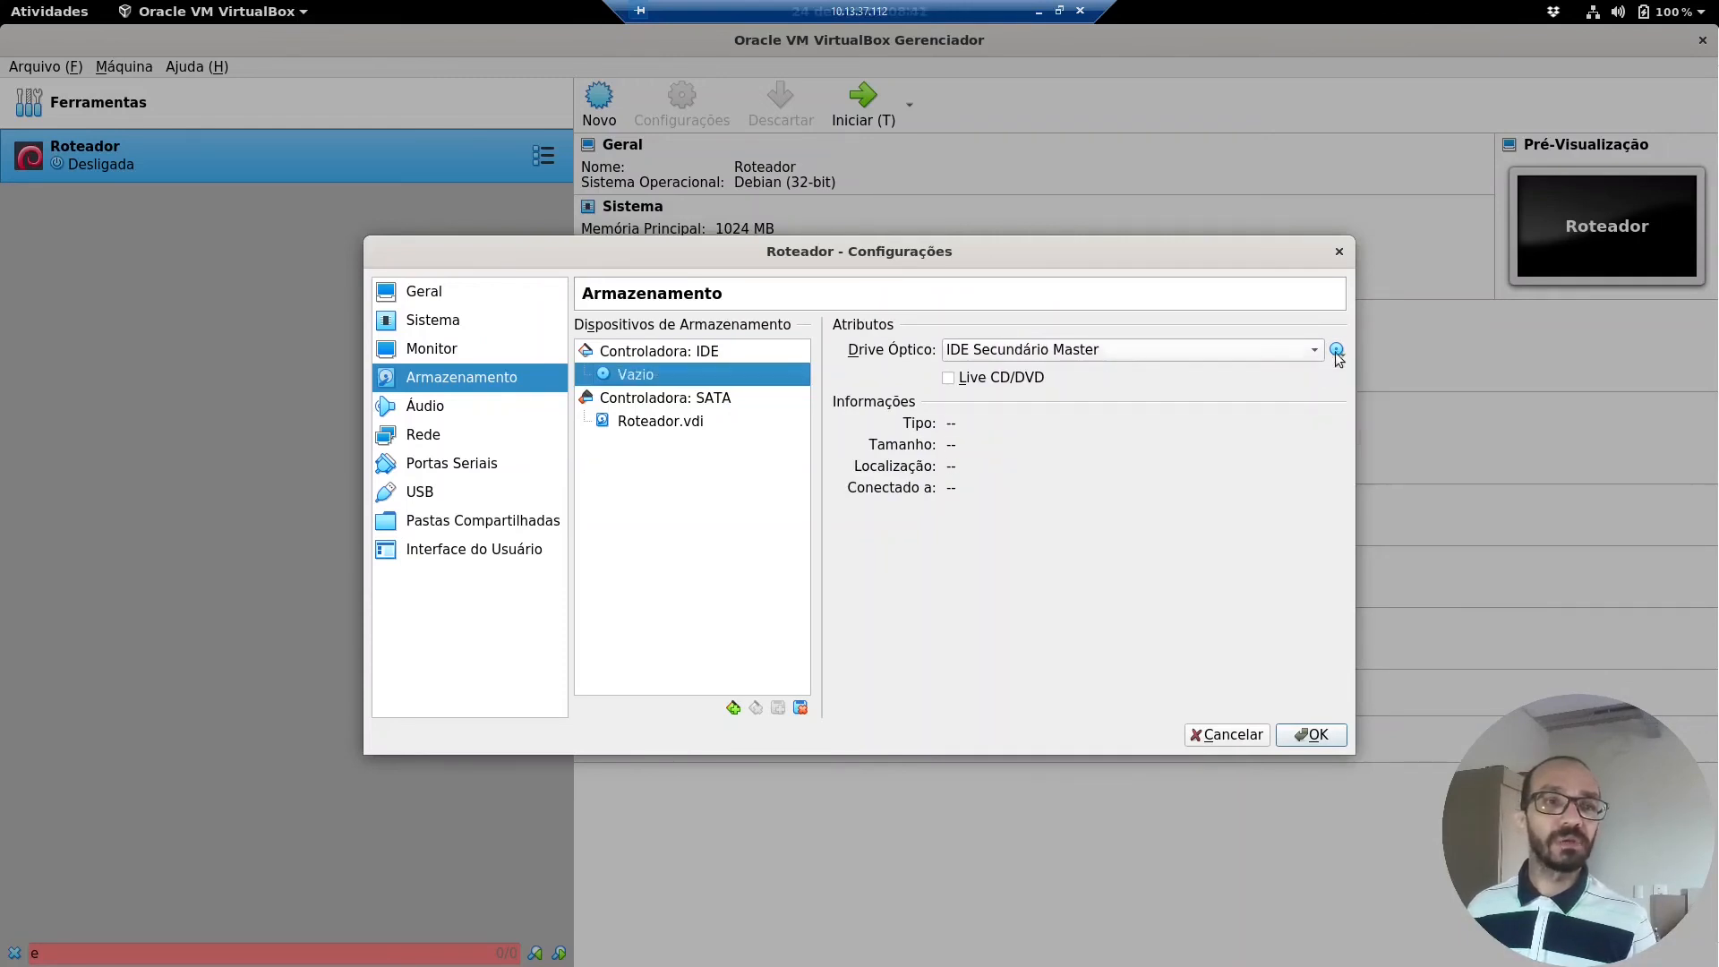
Load debian-11.1.0-i386-DVD-1.iso from the virtualizacao folder into the IDE optical drive and save the storage settings.
left_click(1337, 349)
left_click(1255, 403)
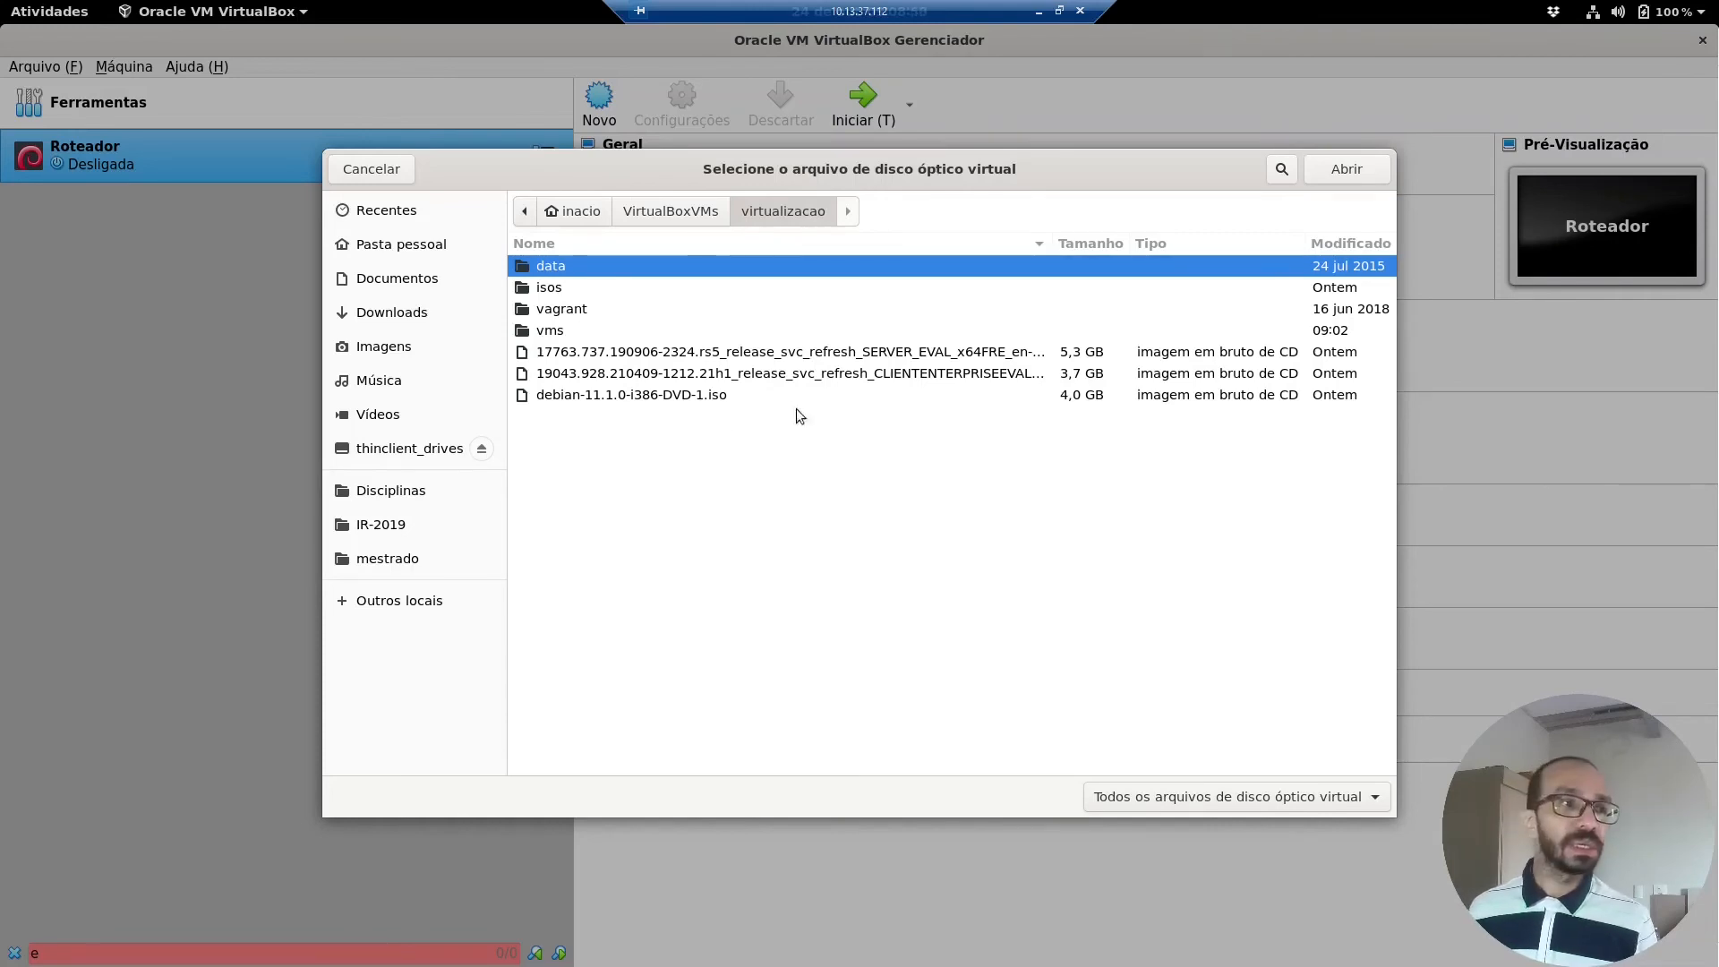
left_click(593, 400)
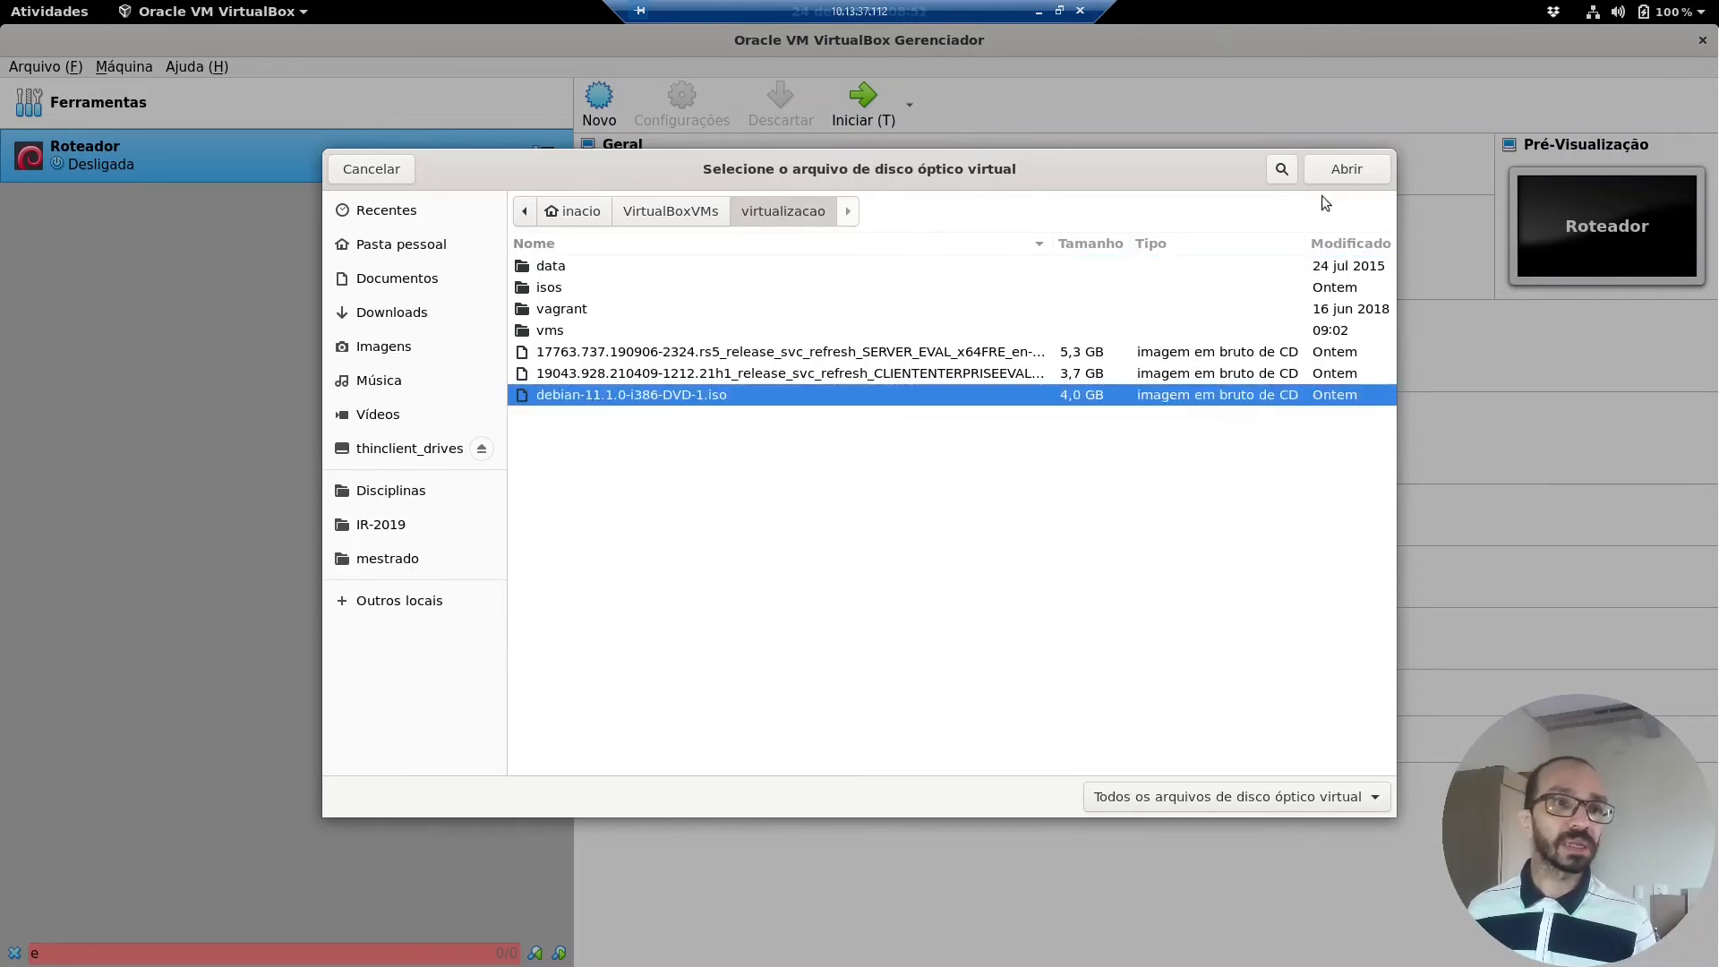
left_click(1335, 172)
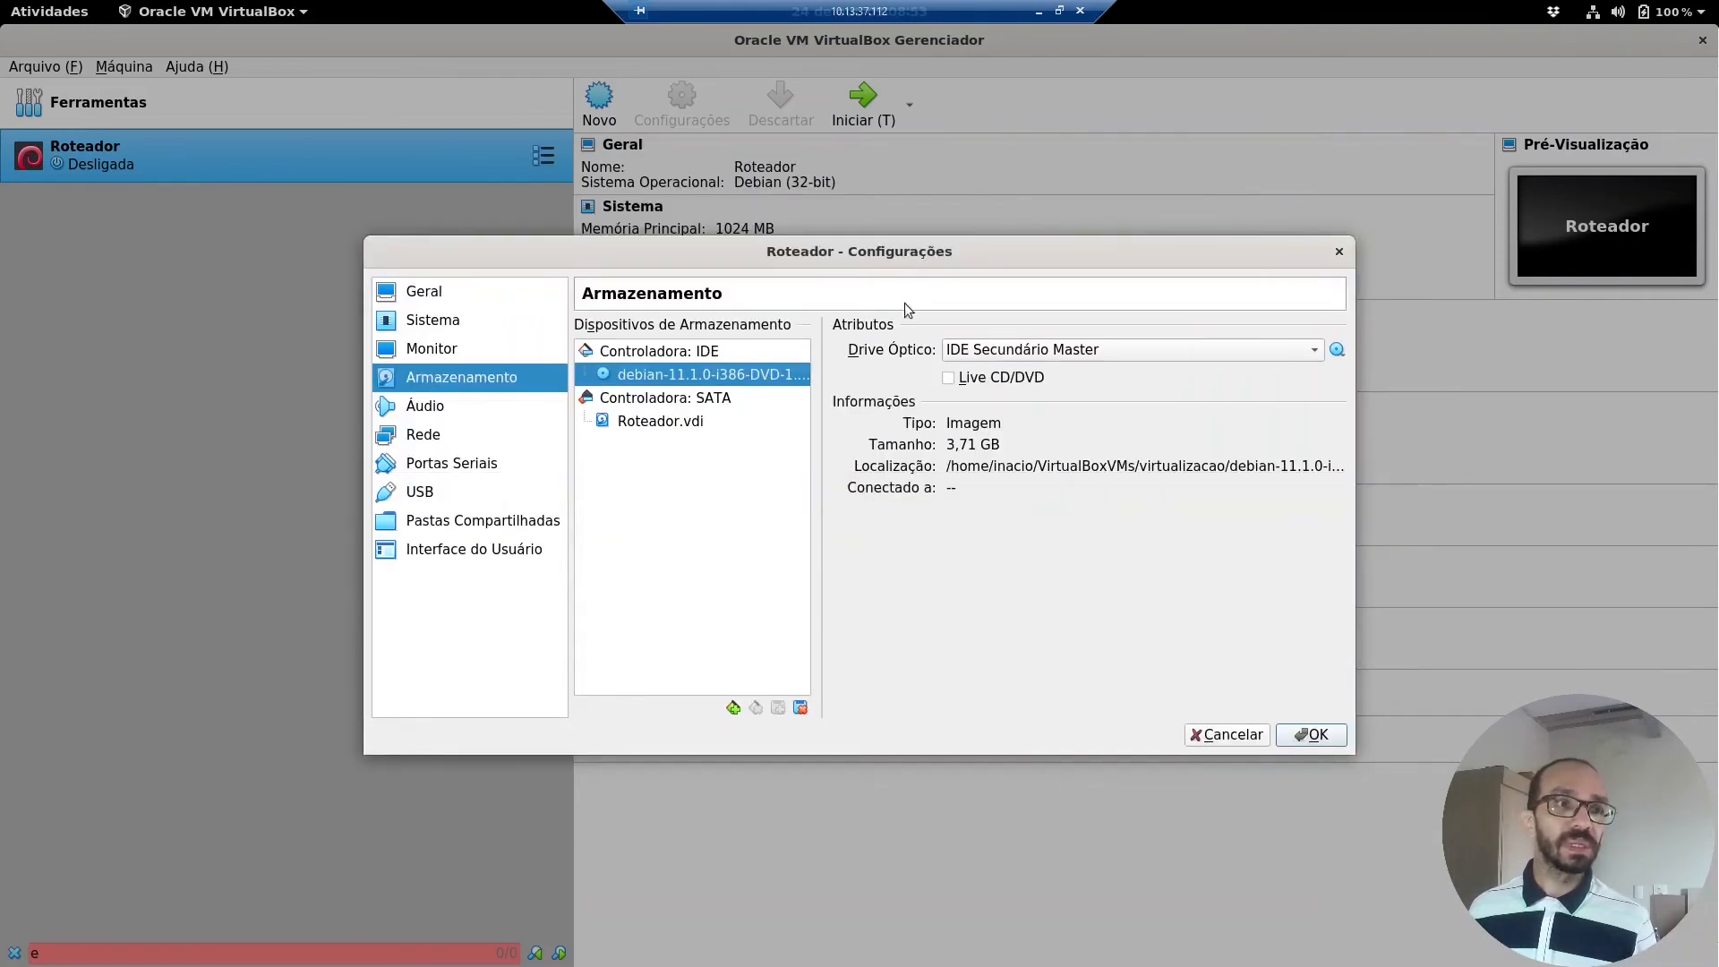
left_click(1312, 736)
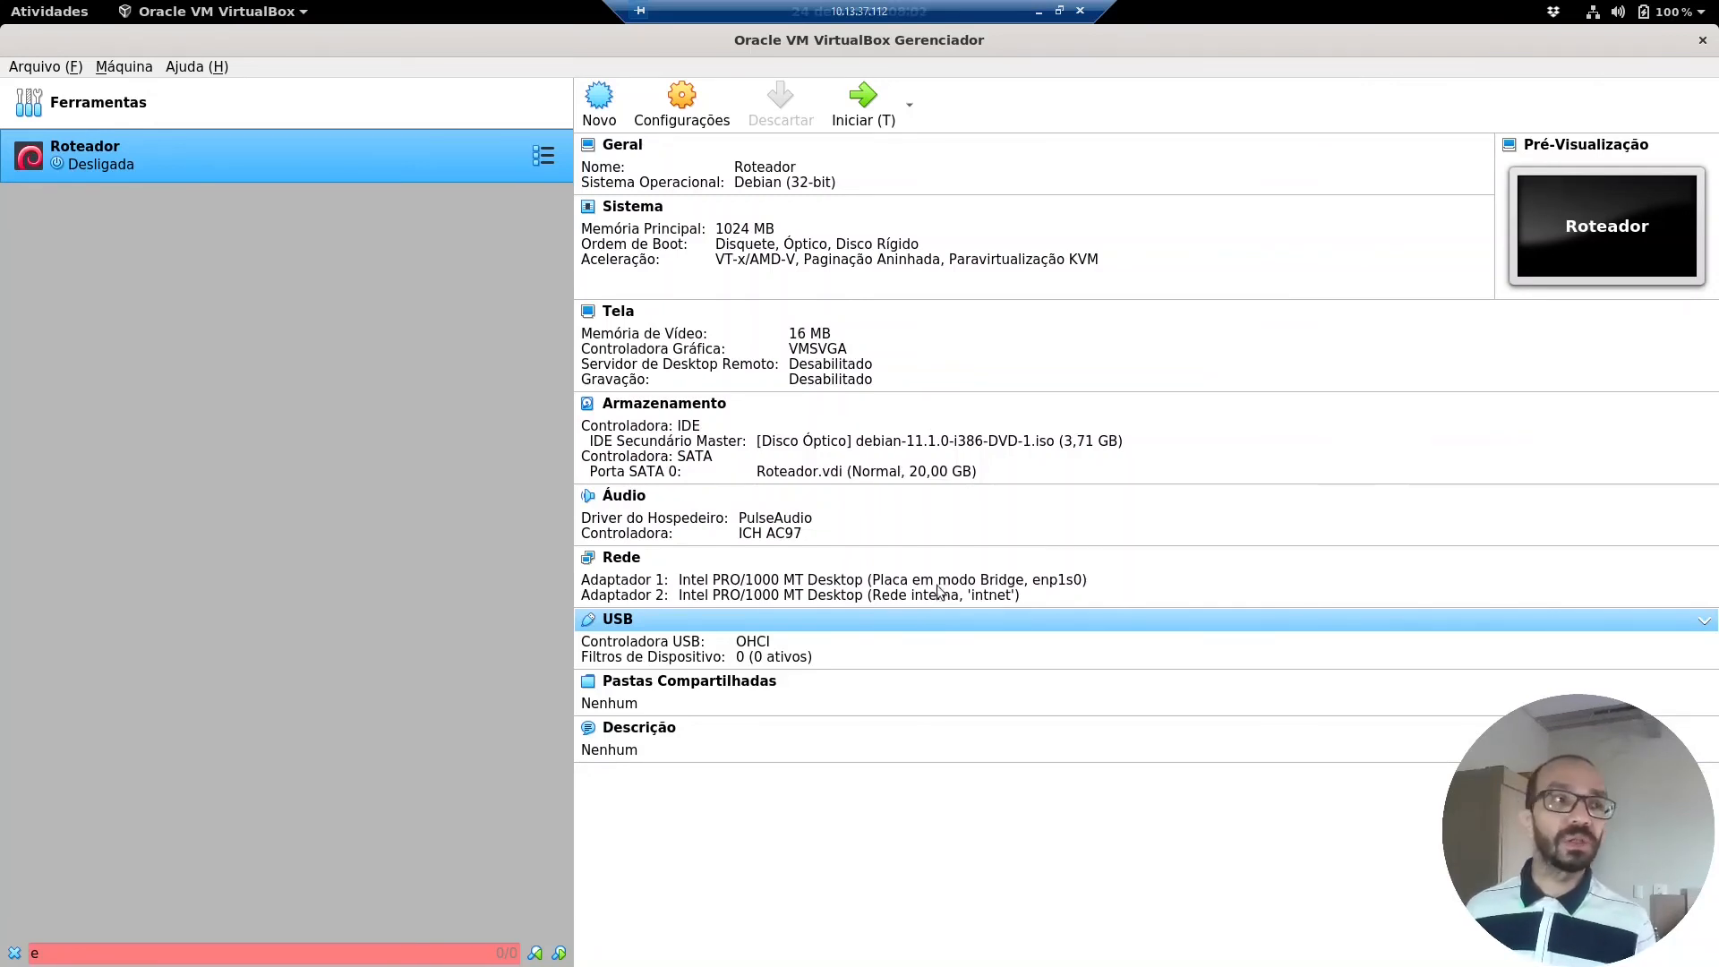
Start a new virtual machine named Windows Server with type Microsoft Windows and version Windows 2019 (64-bit).
left_click(602, 106)
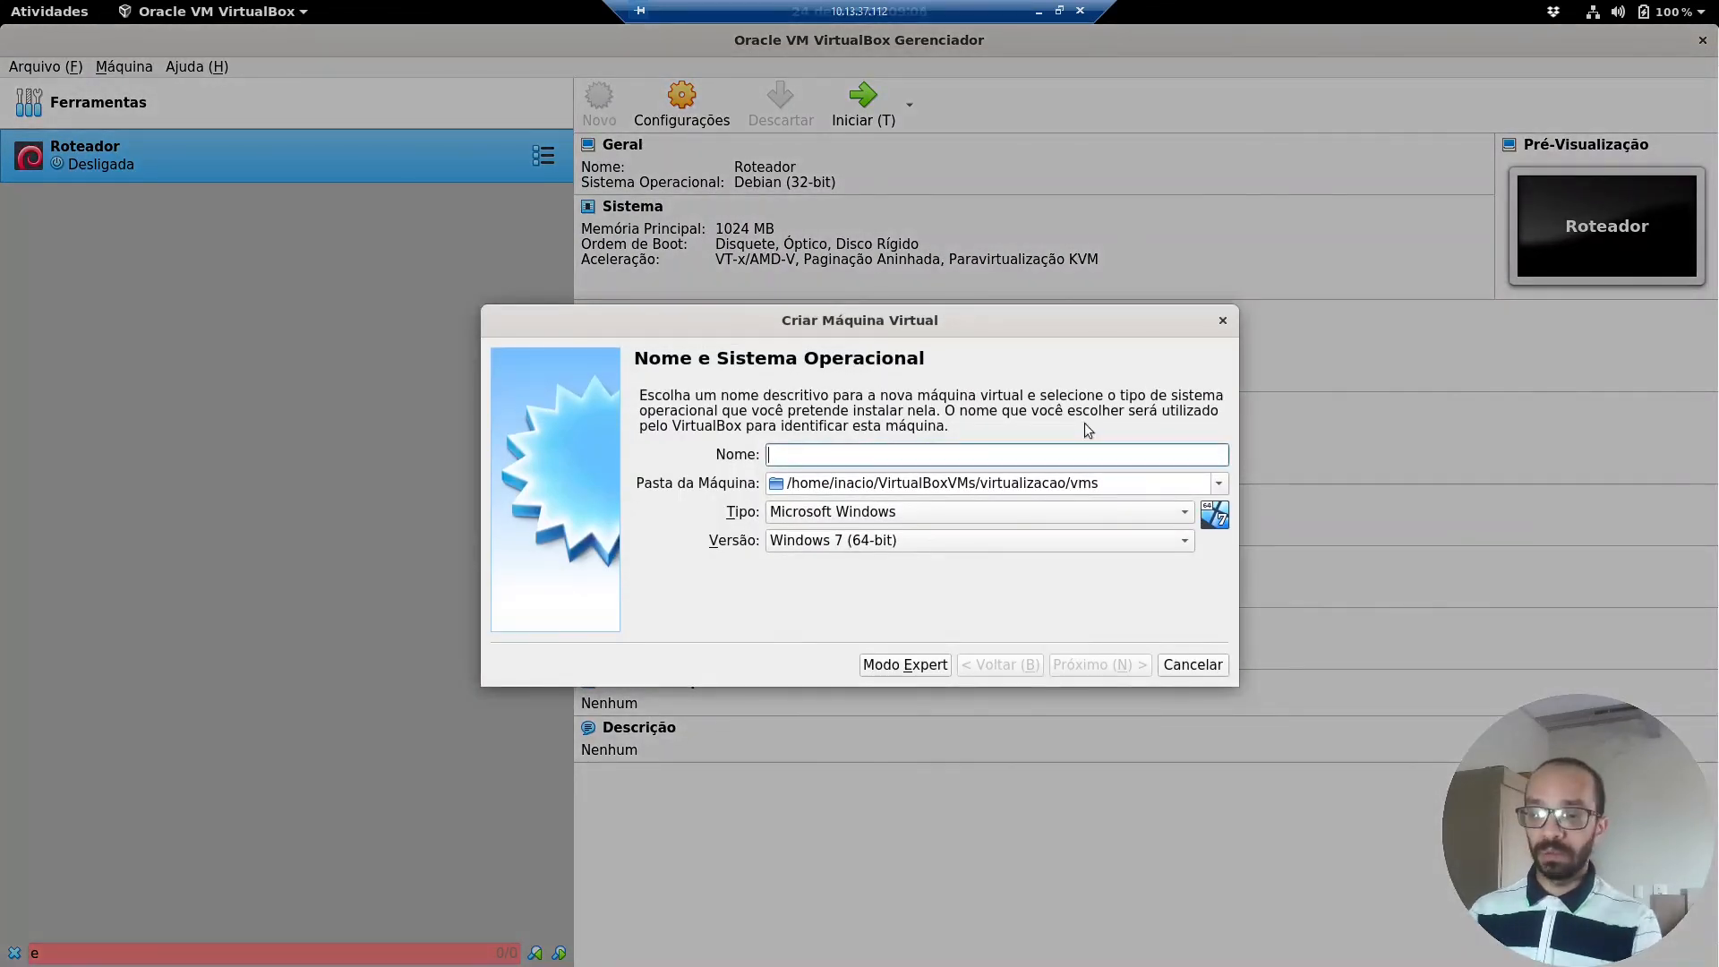
type("Window")
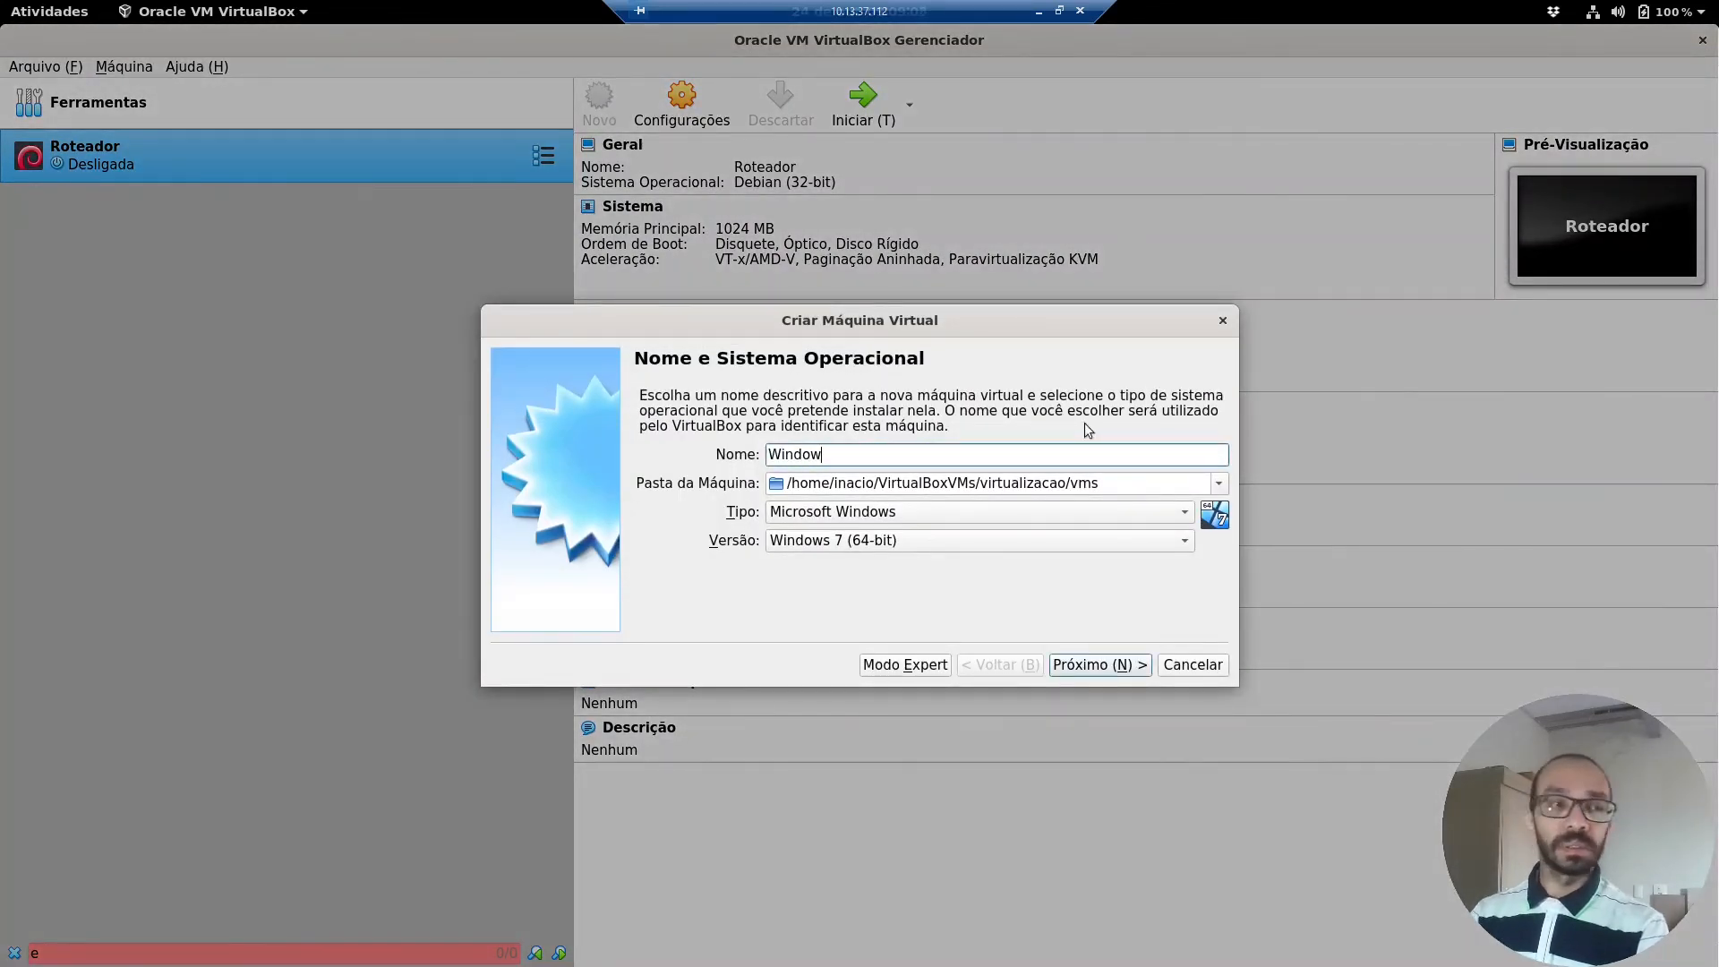
type("s Ser")
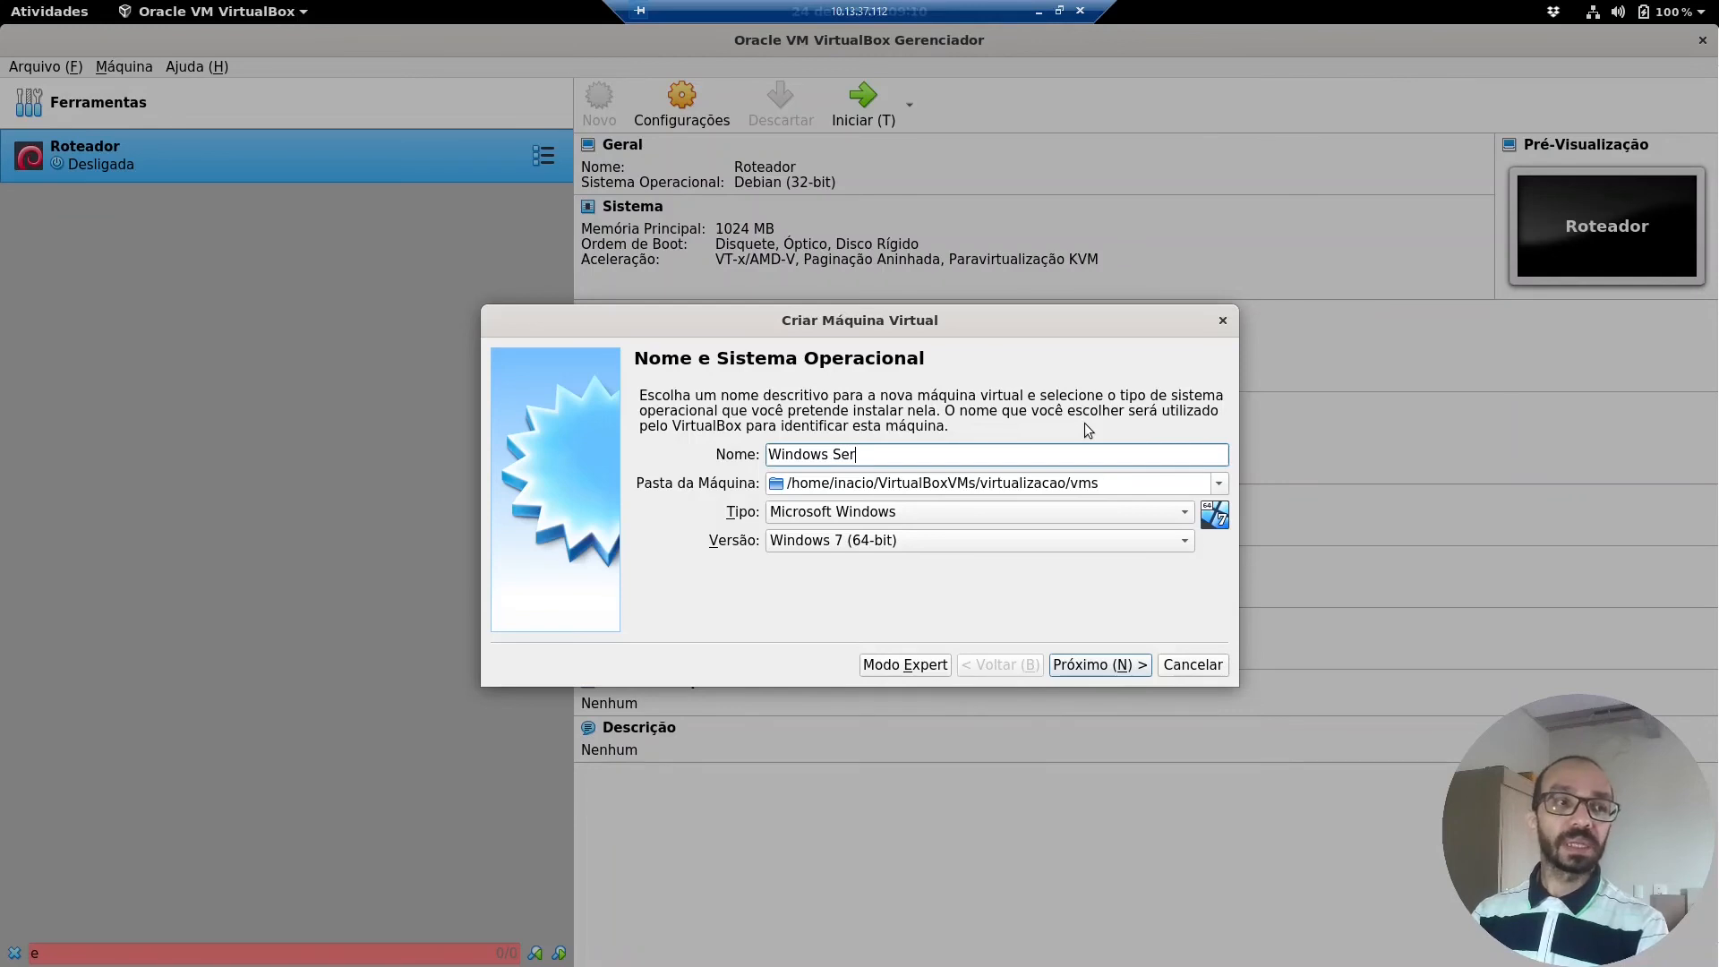
type("ver")
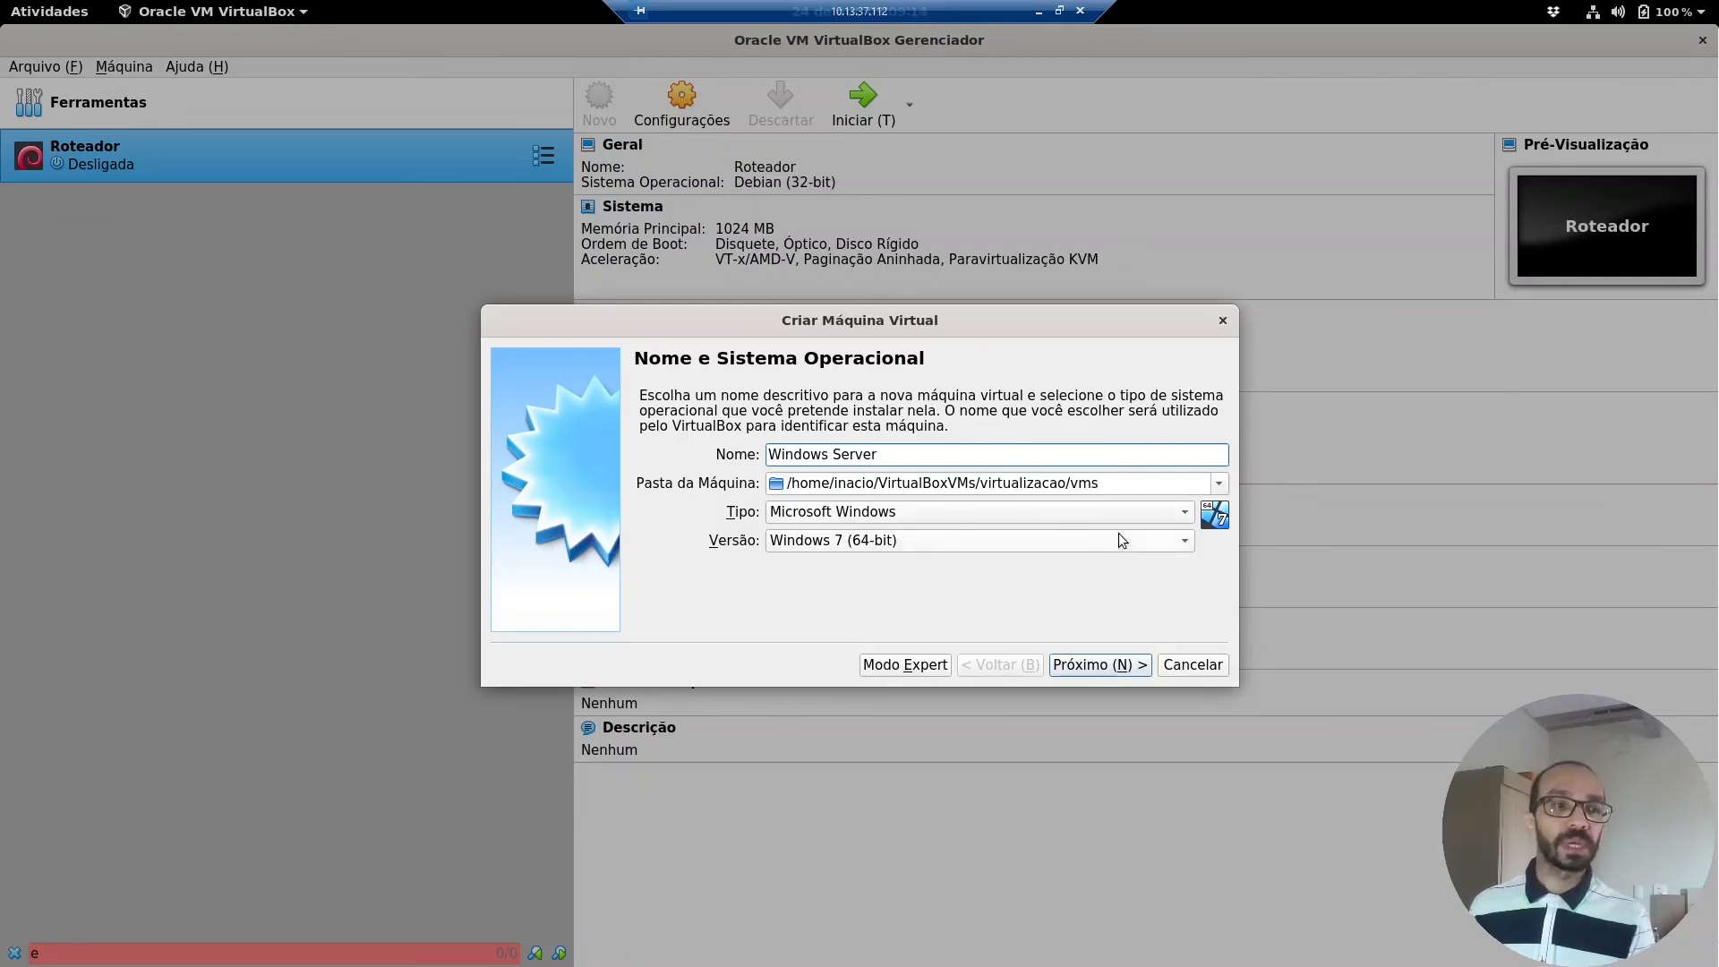
left_click(1184, 541)
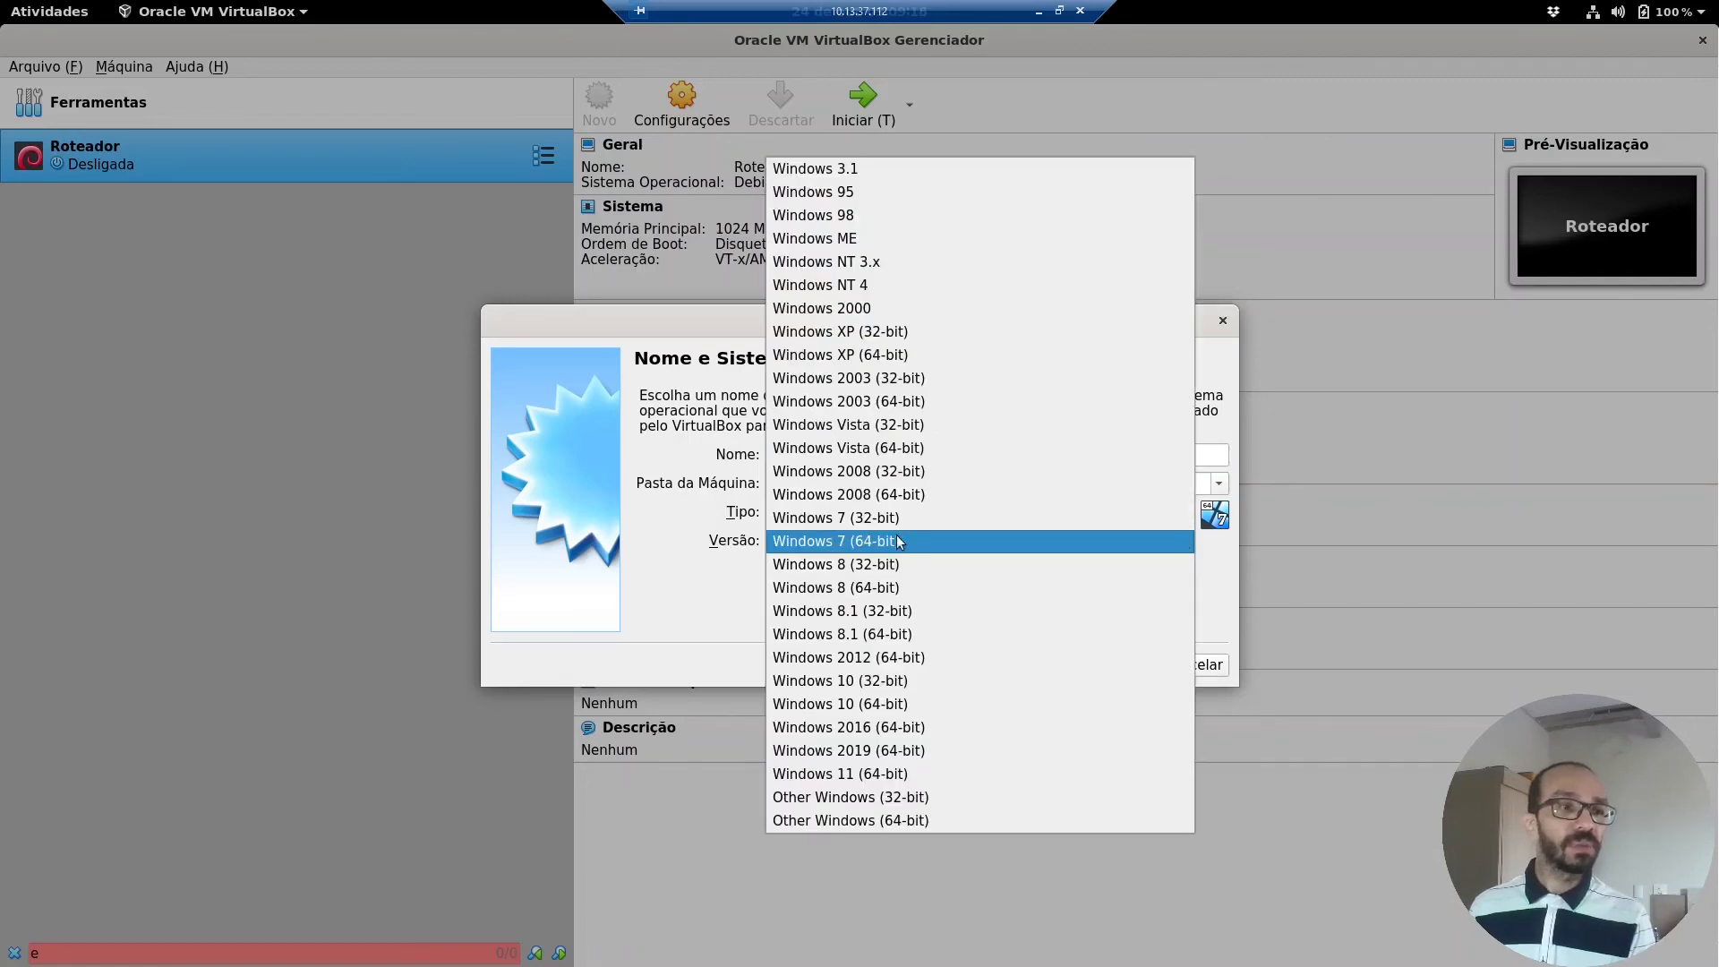
left_click(873, 754)
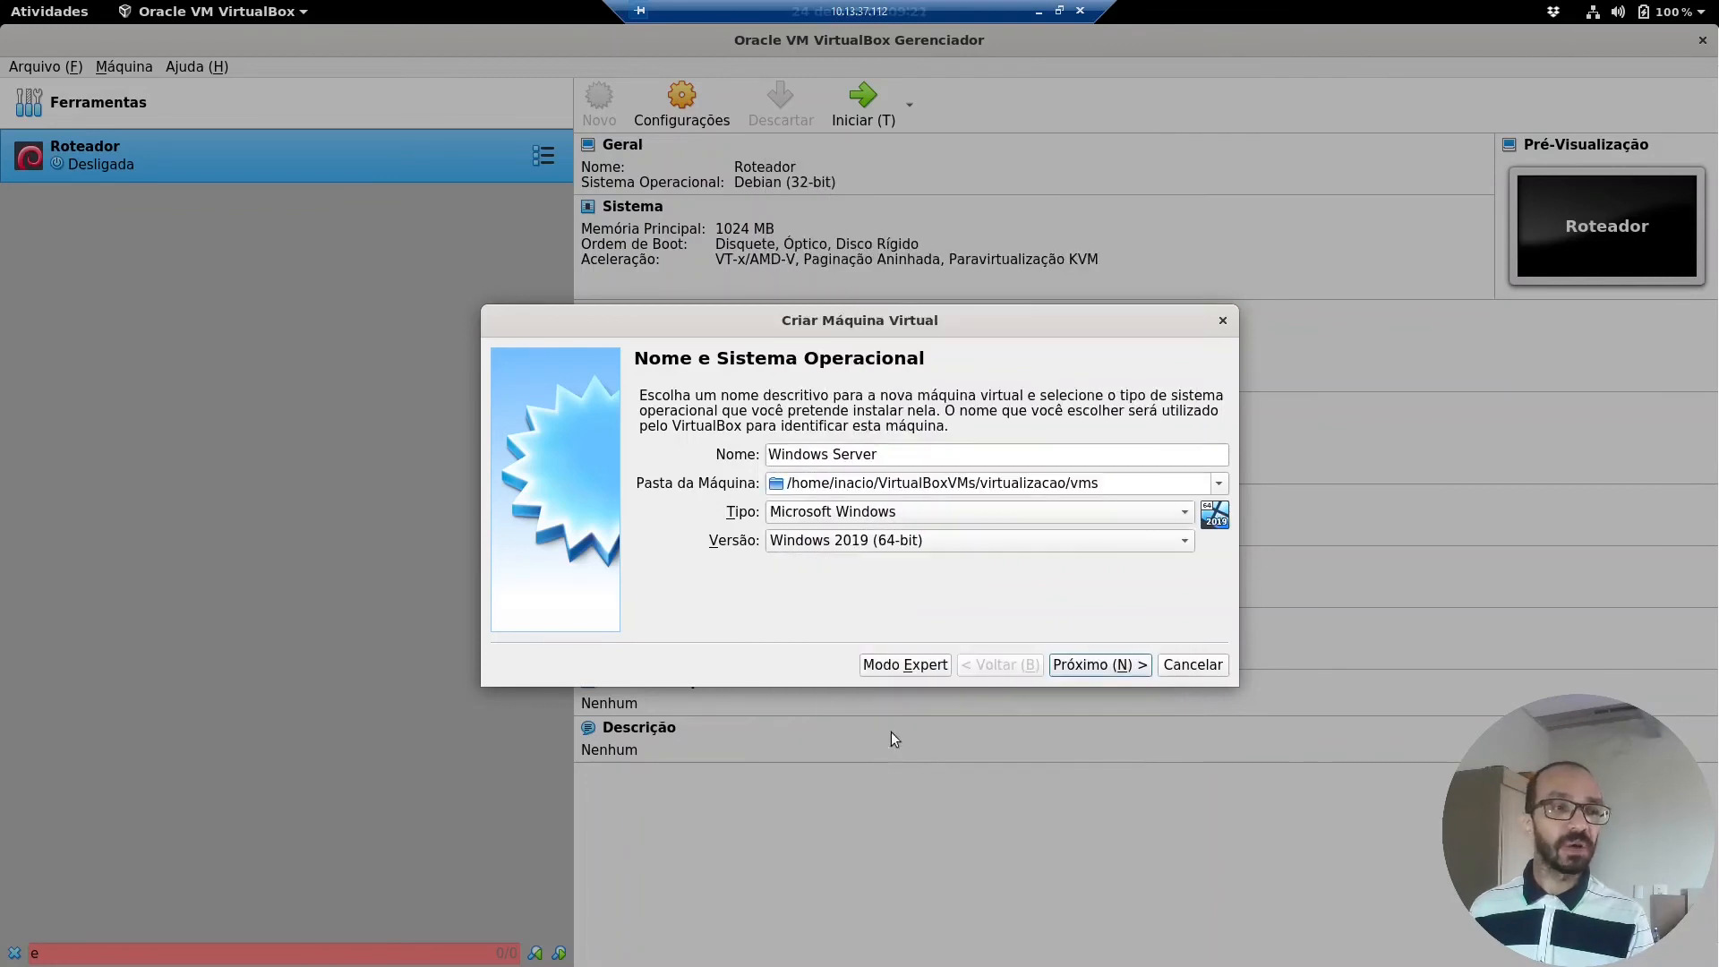
left_click(1120, 667)
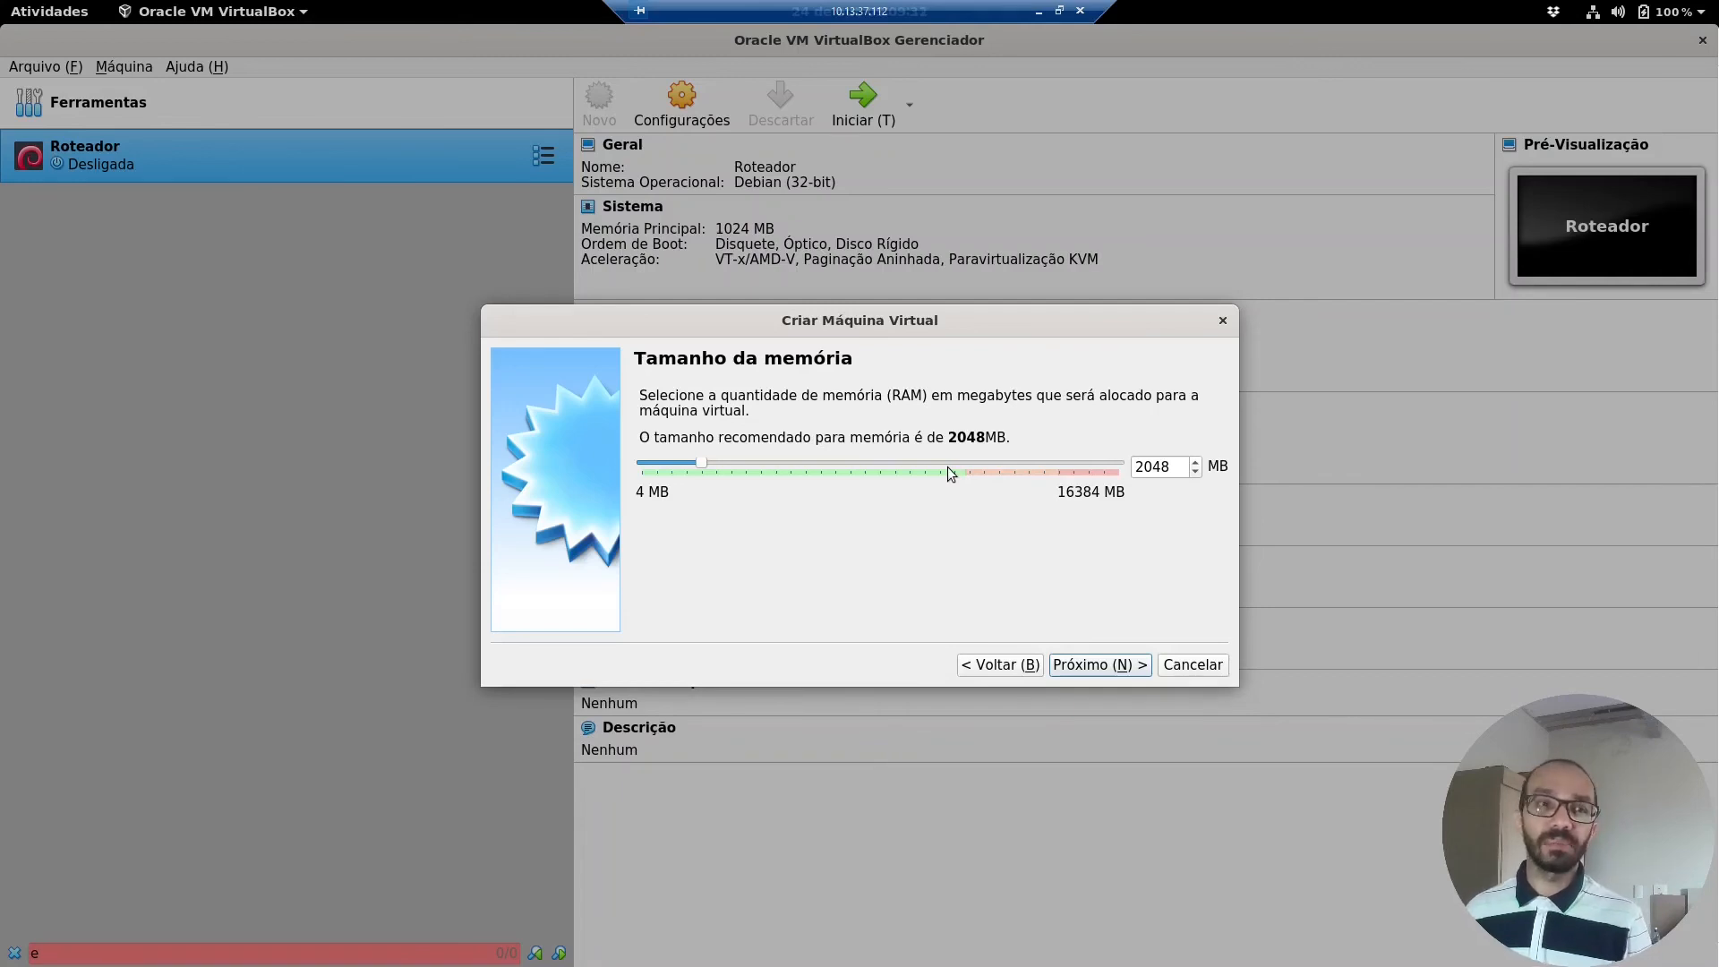
Set the Windows Server machine's memory to 4096 MB and continue to the hard disk setup.
left_click(1186, 471)
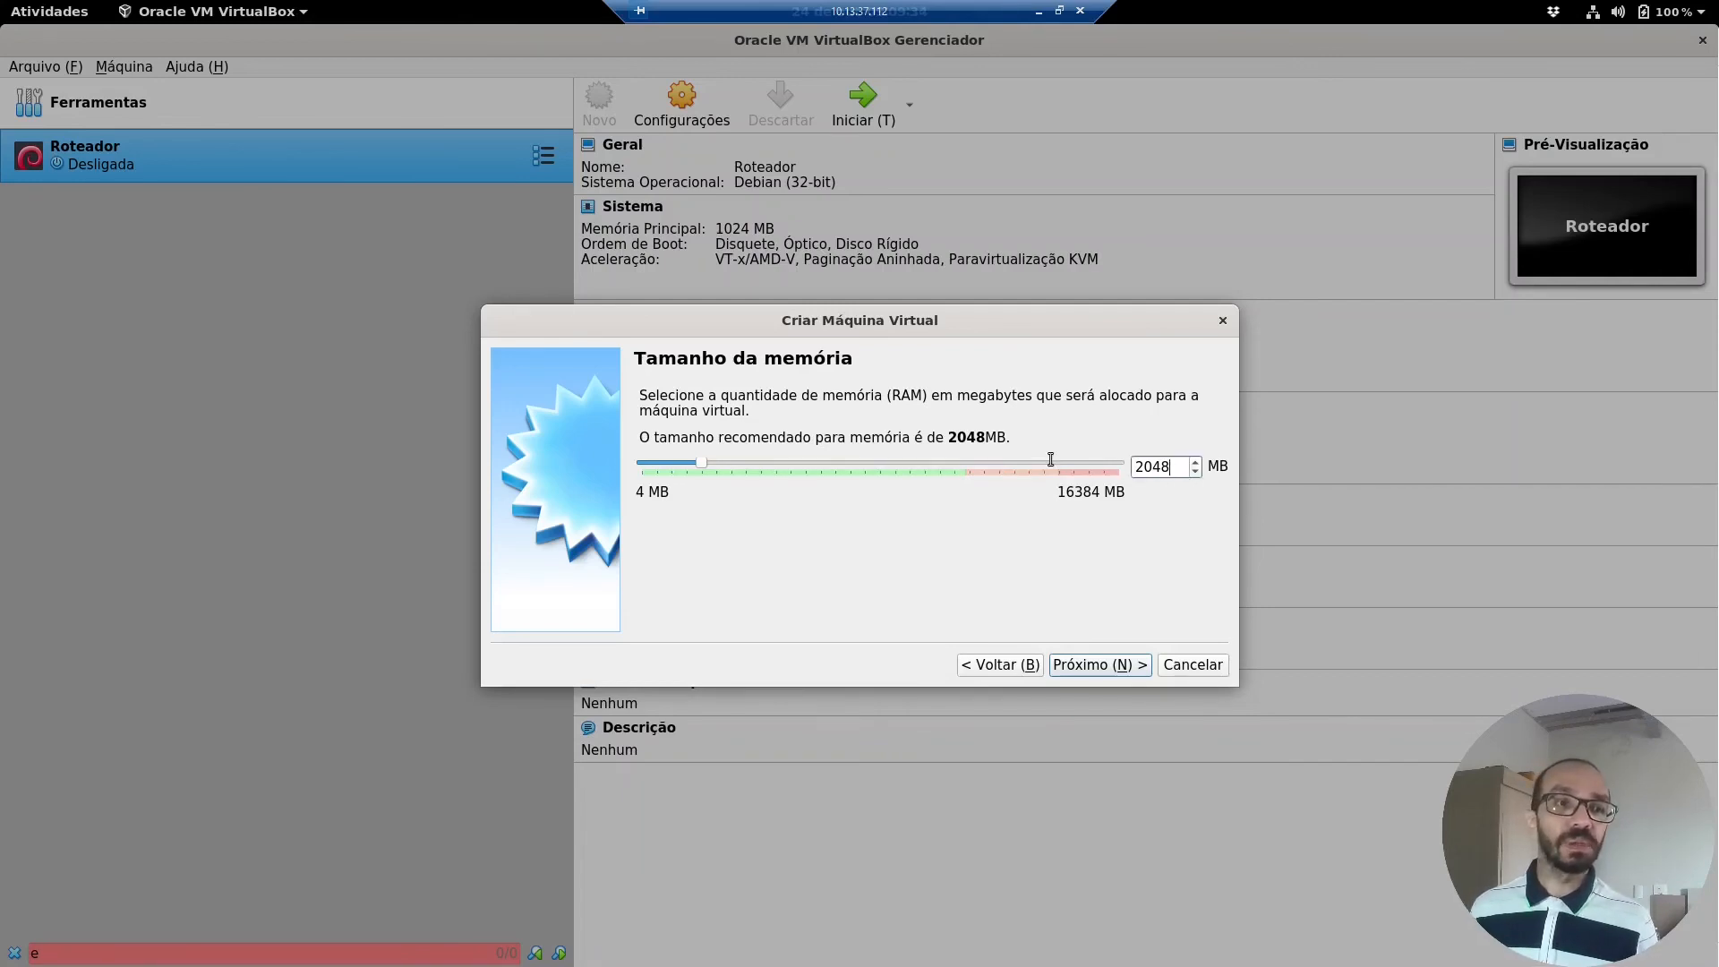
key("ctrl+a")
type("4095")
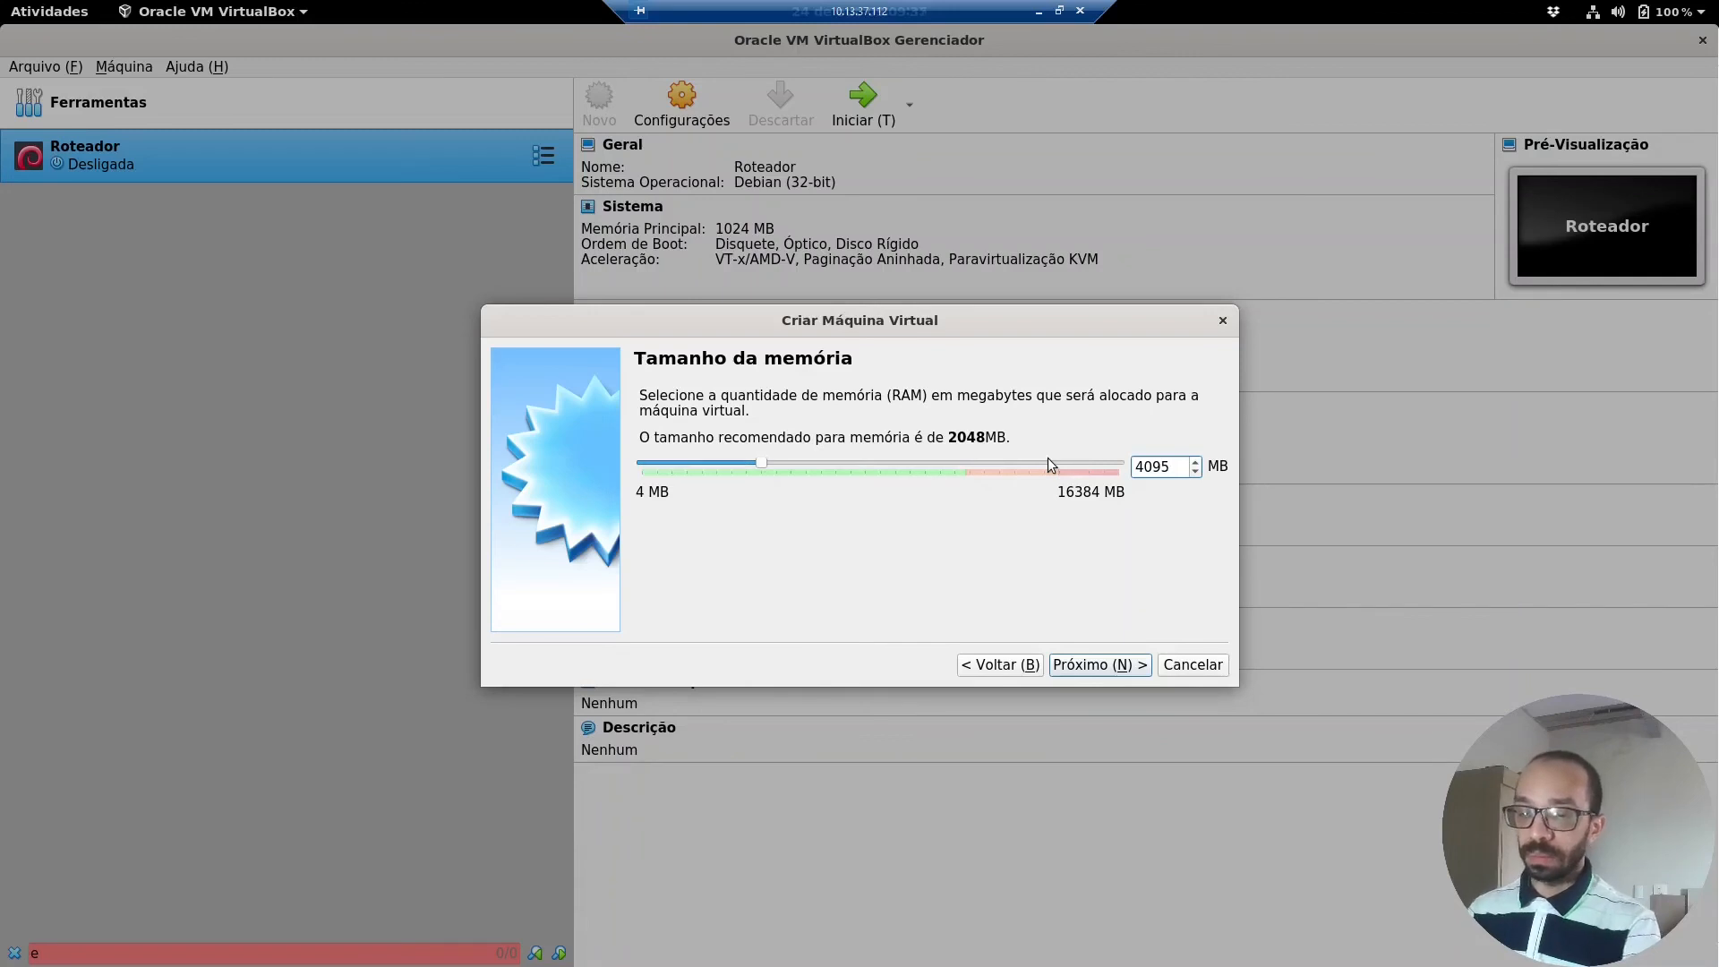
key("BackSpace")
type("6")
key("Tab")
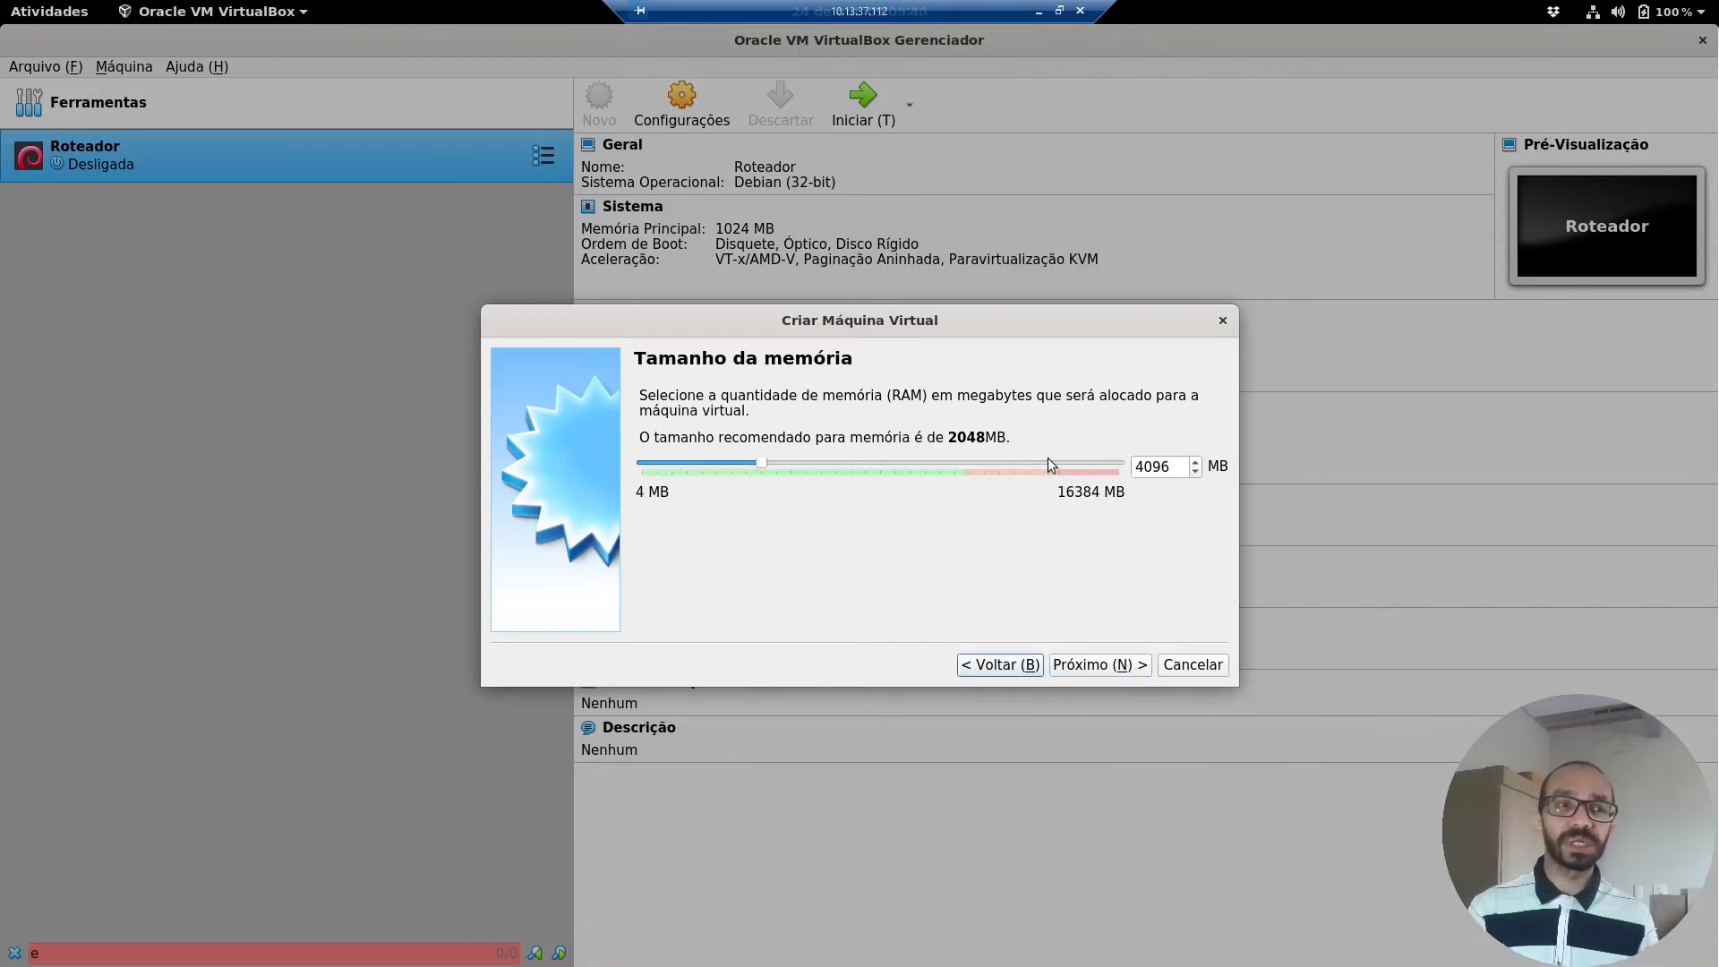
left_click(1121, 667)
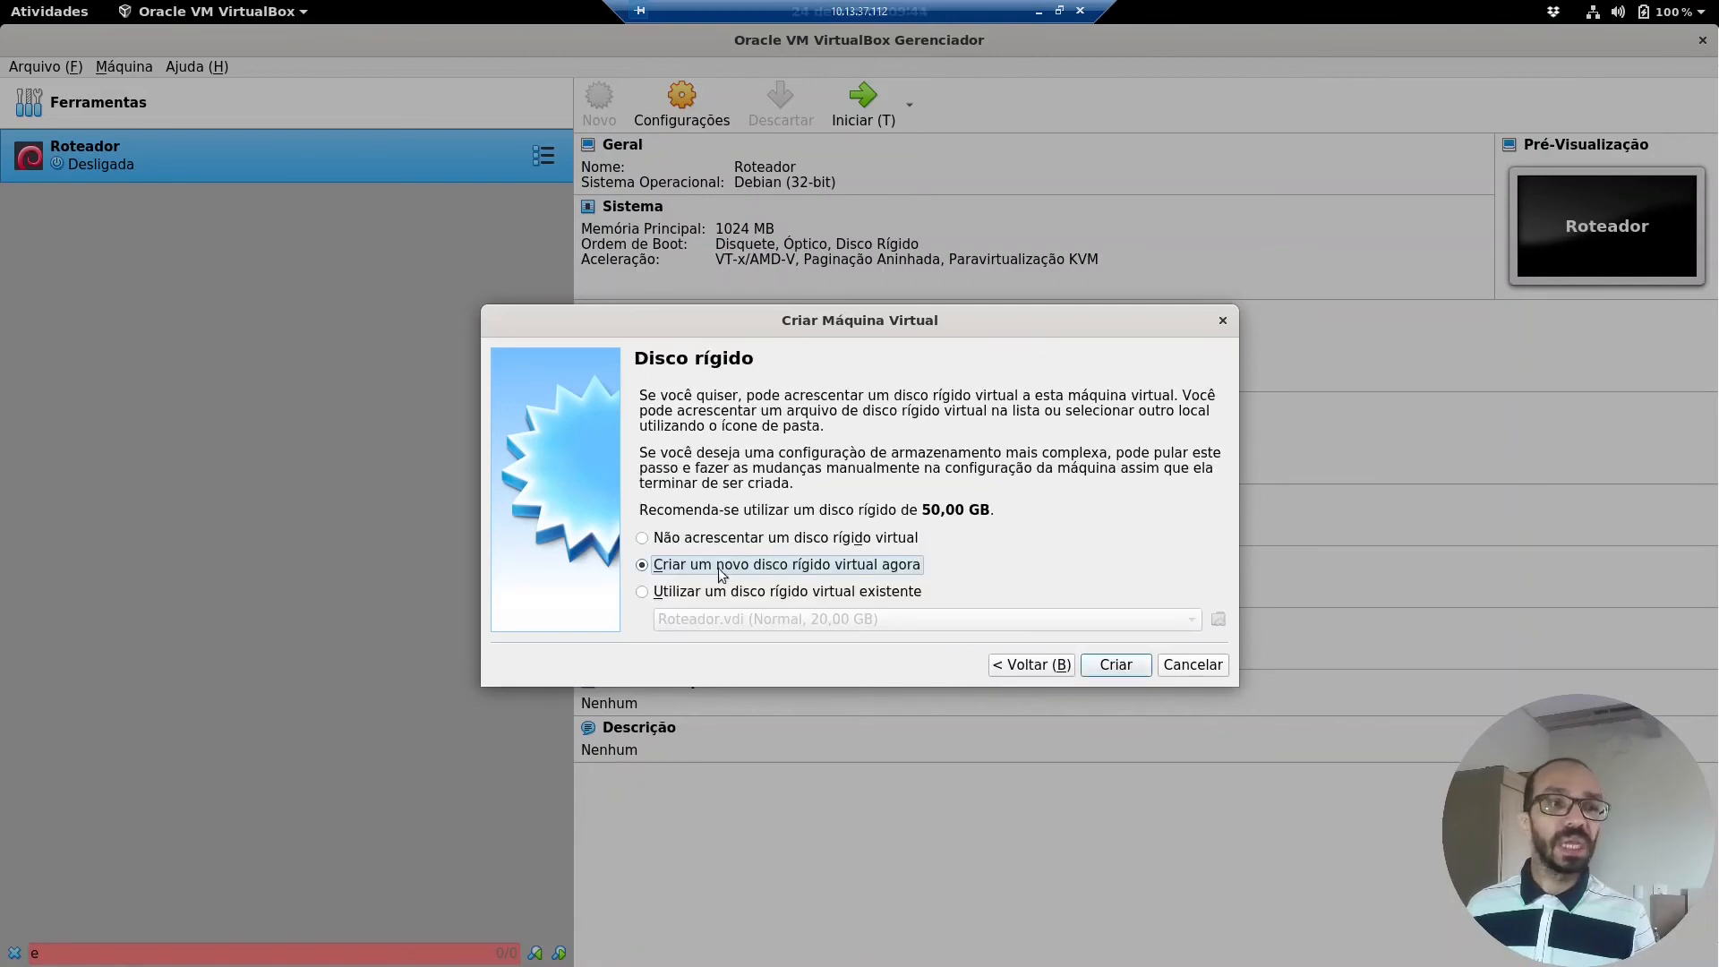
Create a new dynamically allocated VDI virtual hard disk of 50 GB for the Windows Server machine.
left_click(1116, 664)
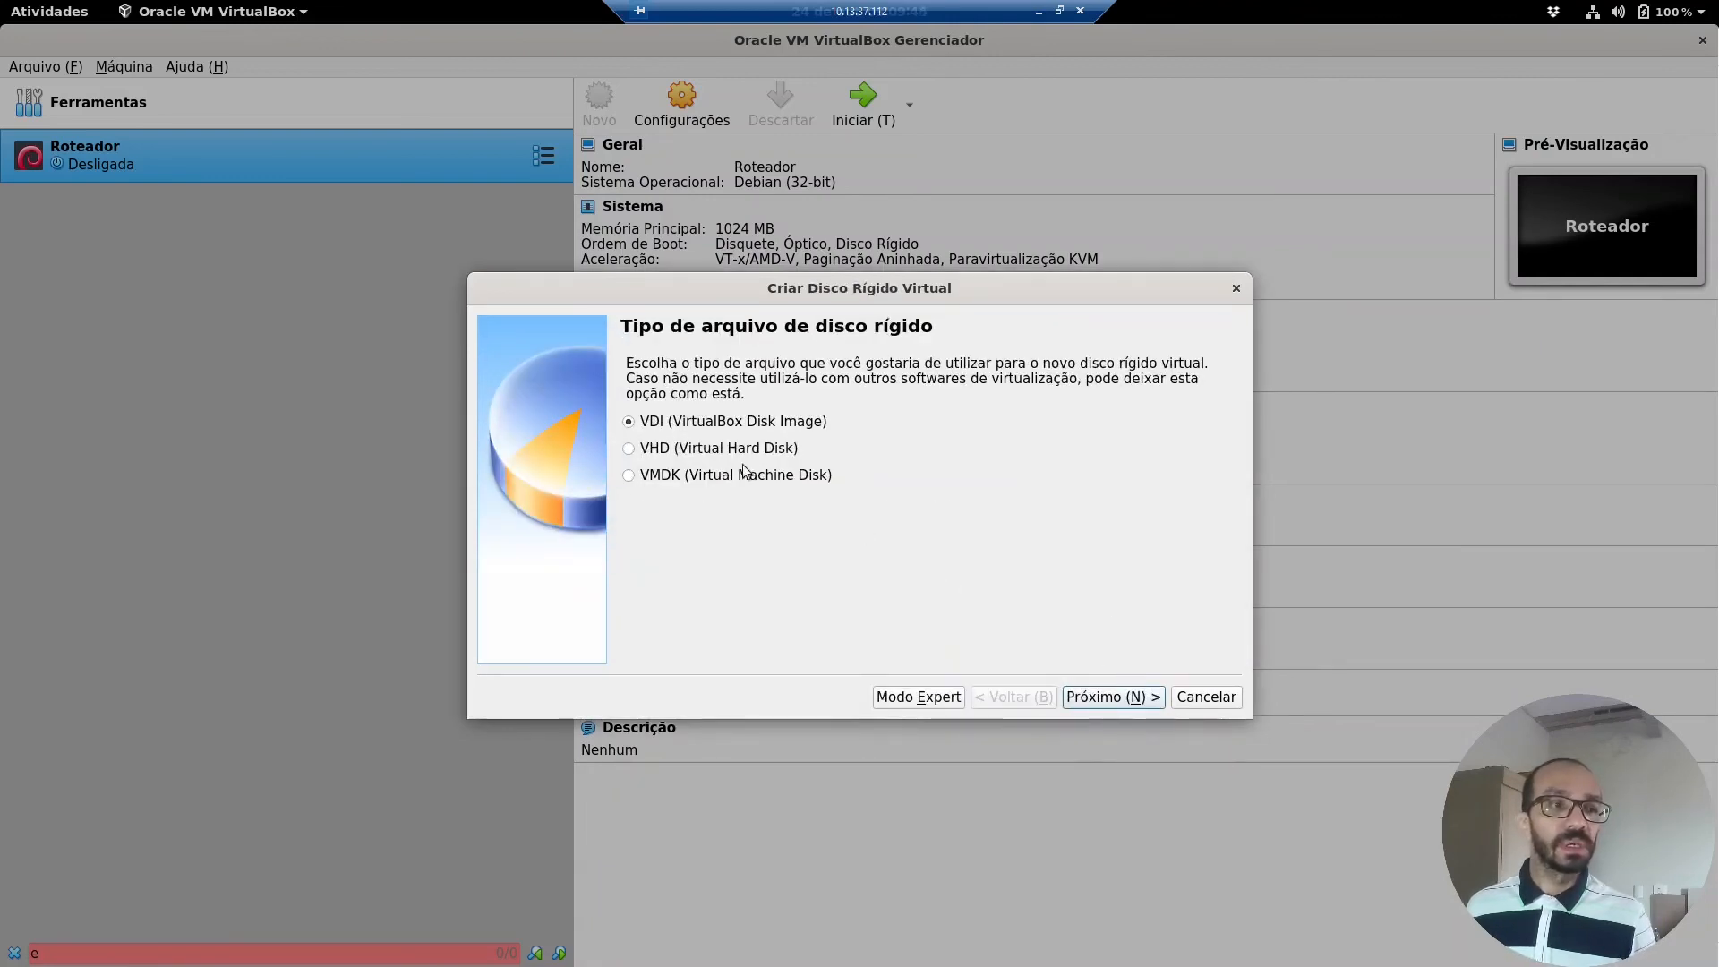
left_click(1134, 696)
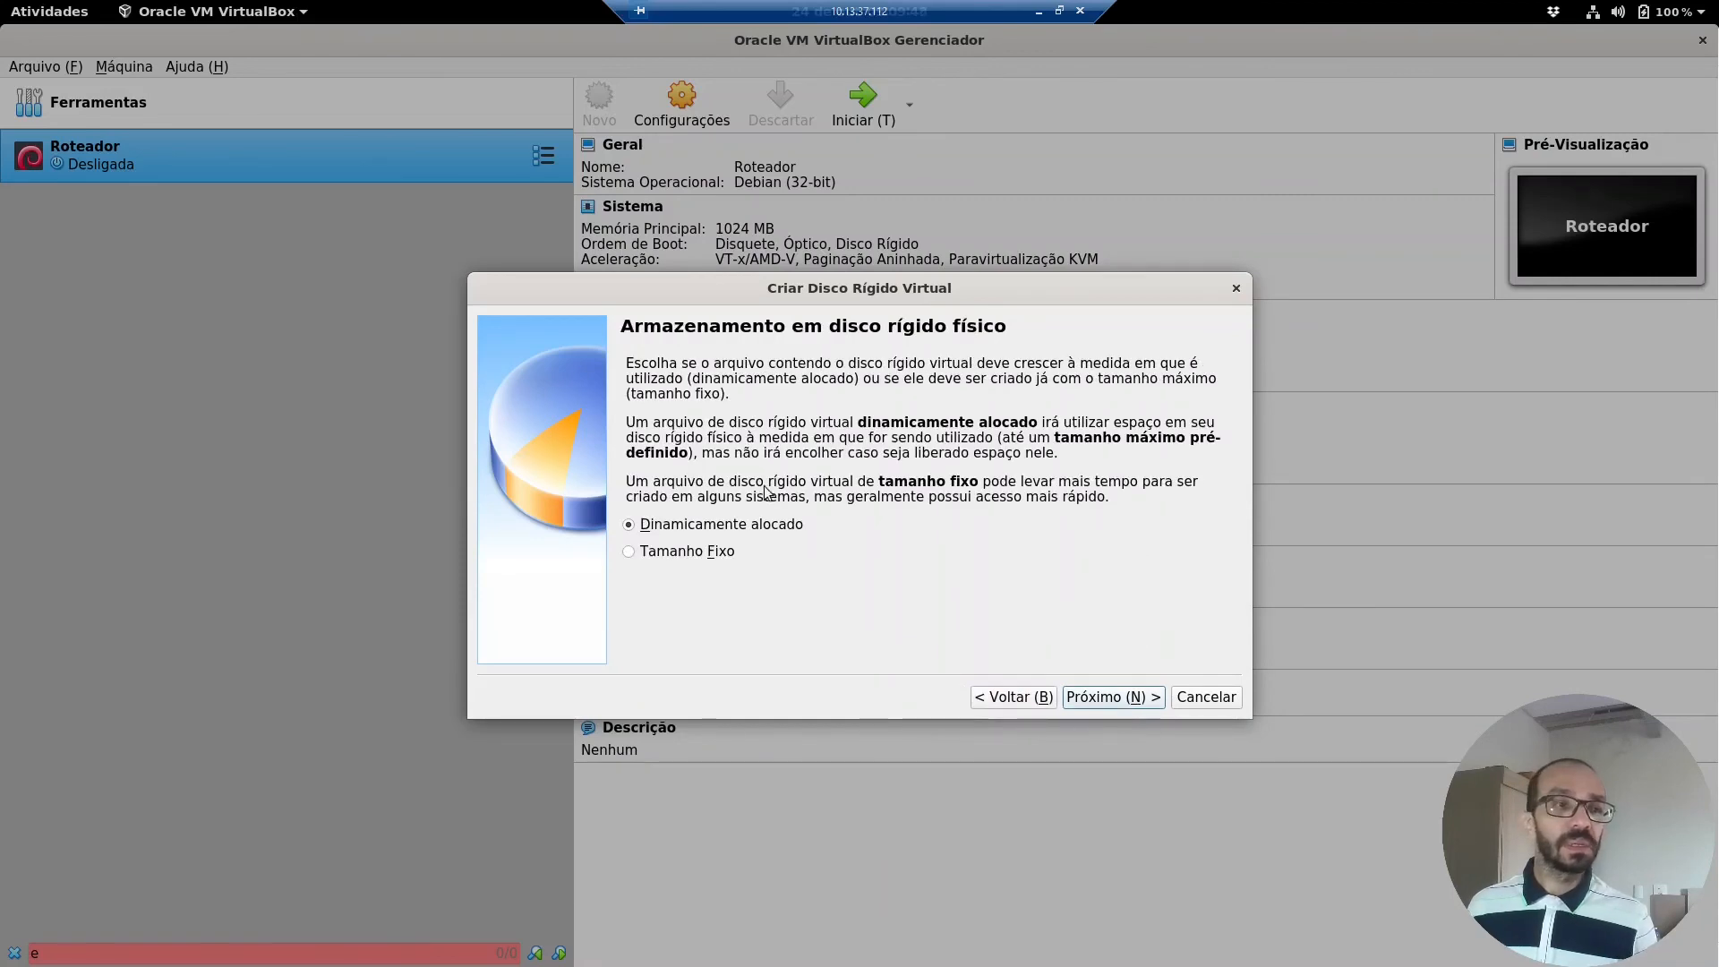
left_click(1139, 696)
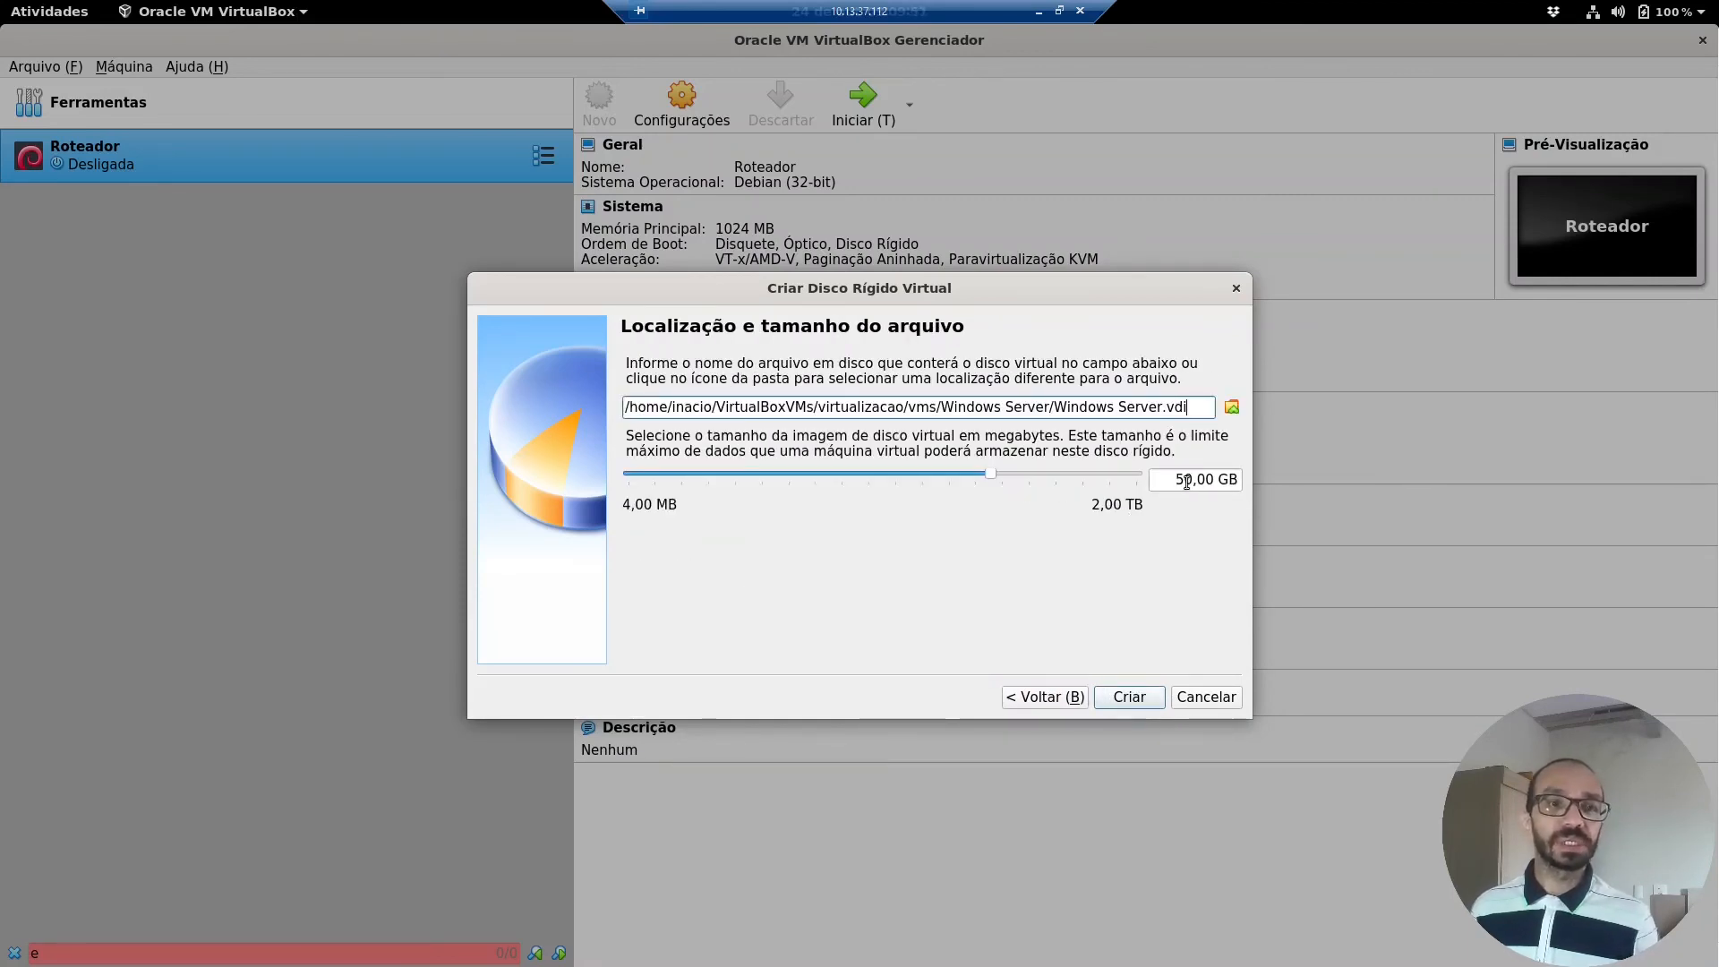
left_click(1135, 704)
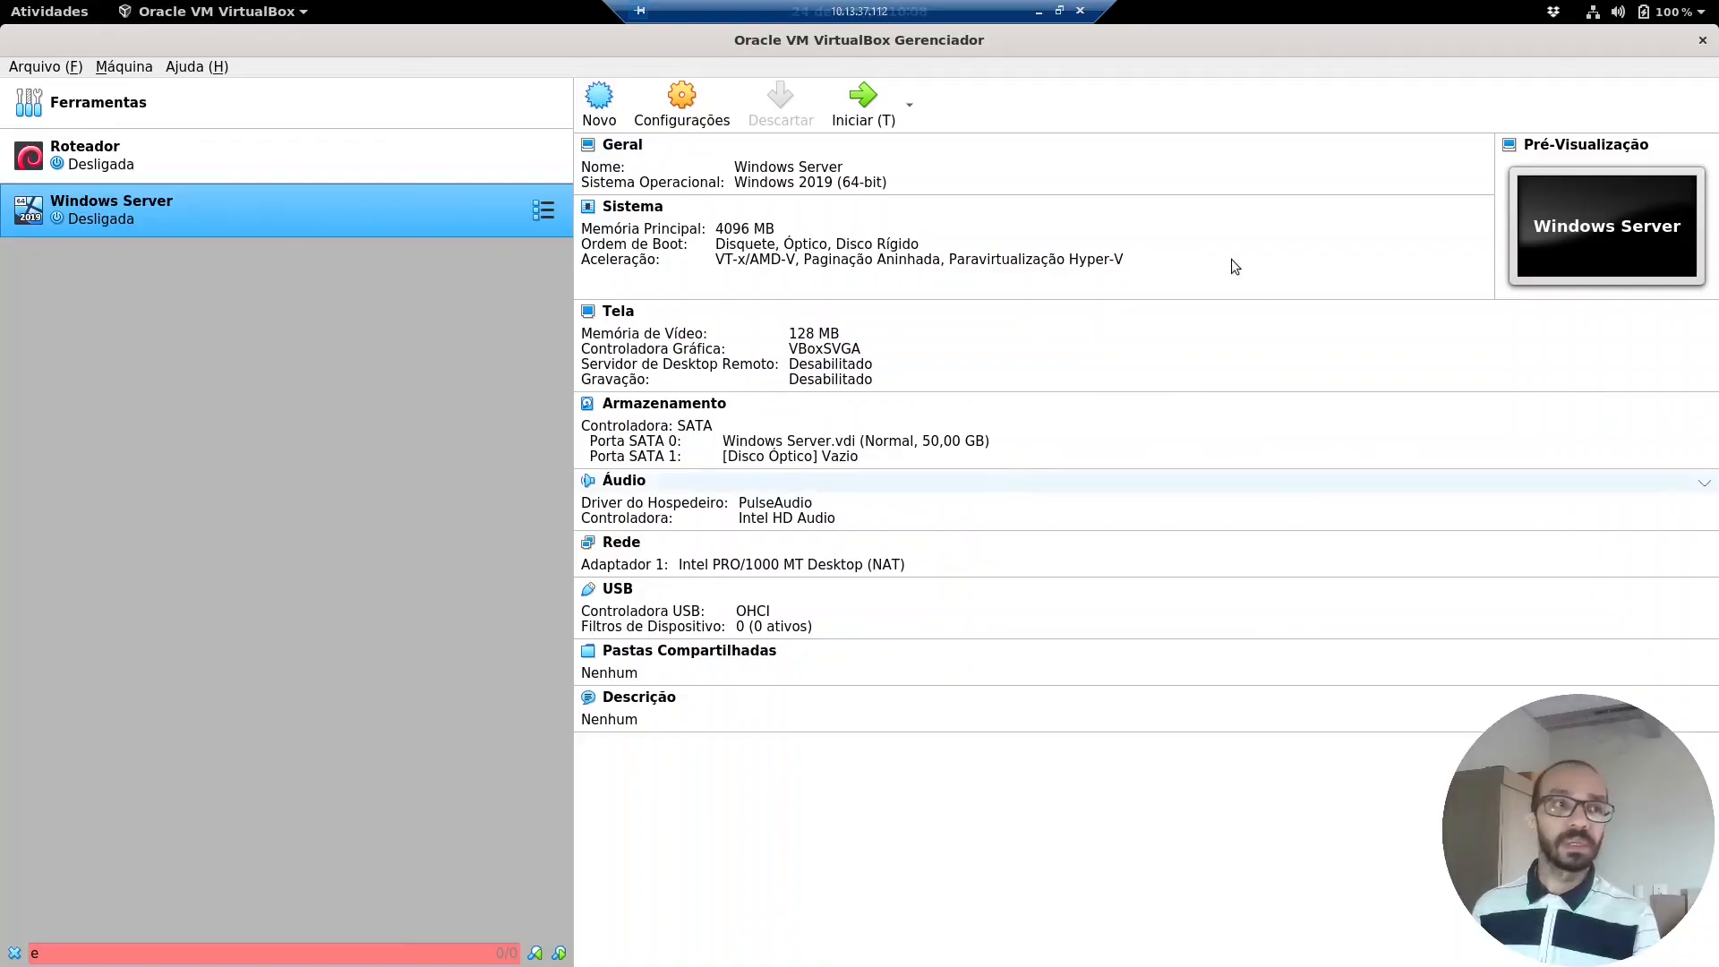
Attach Windows Server's network adapter 1 to the internal network (Rede Interna) intnet and save the settings.
left_click(626, 547)
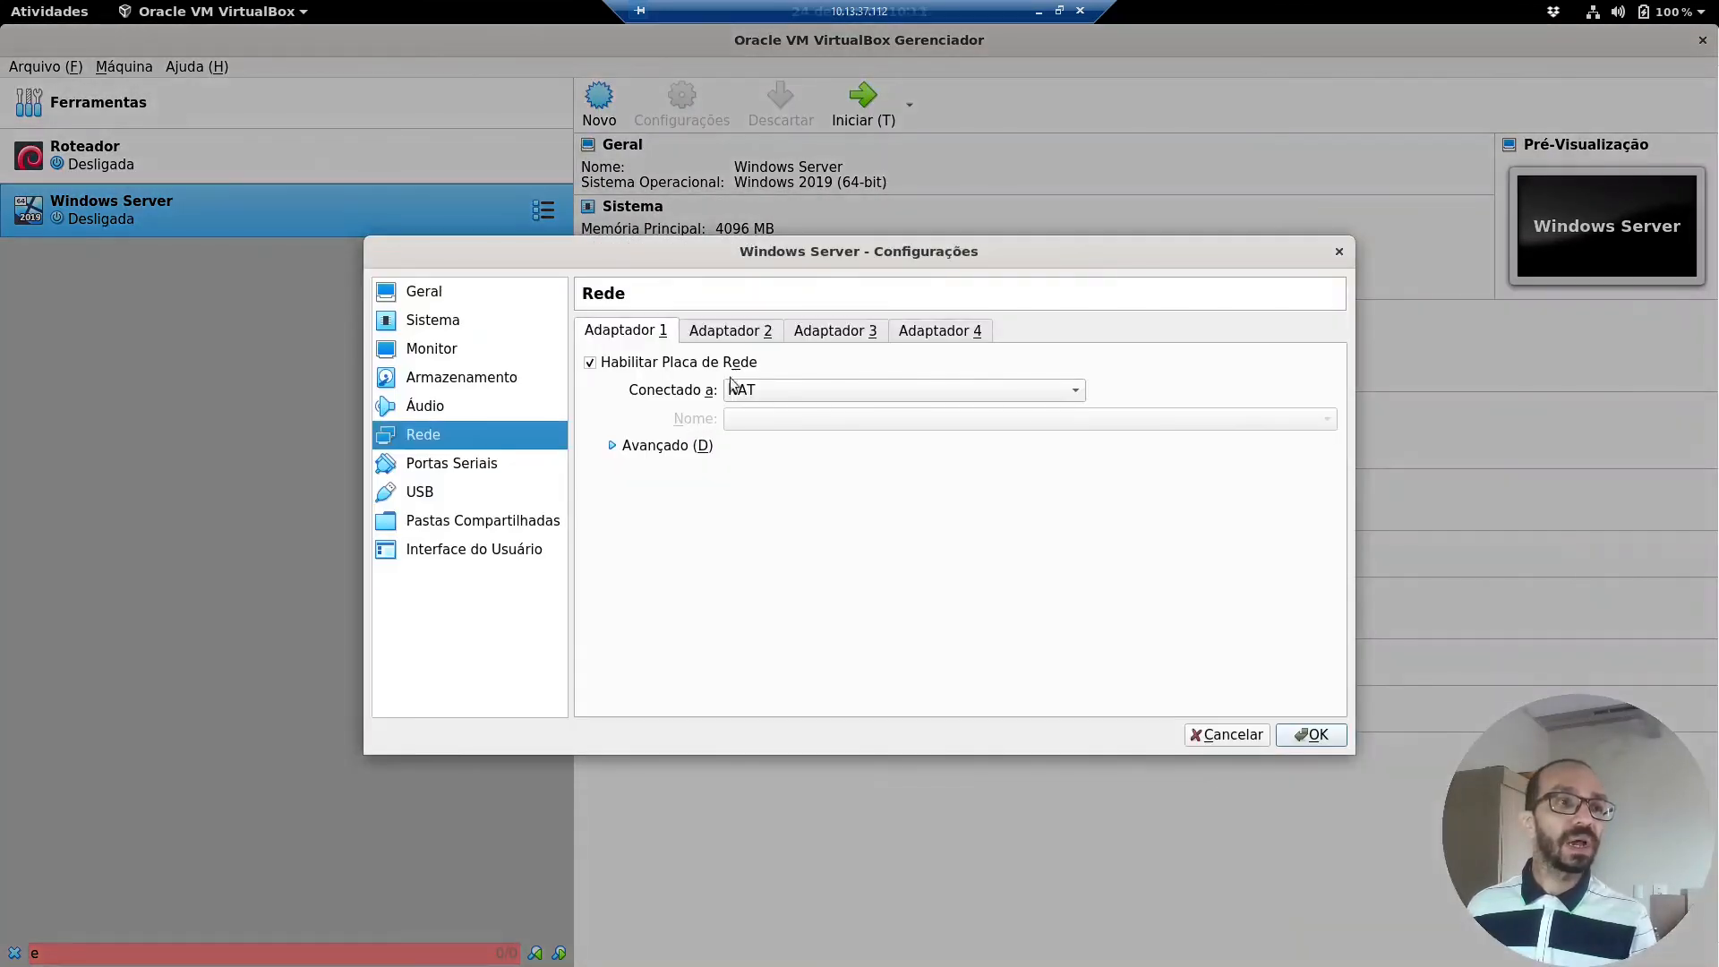
left_click(808, 388)
left_click(830, 439)
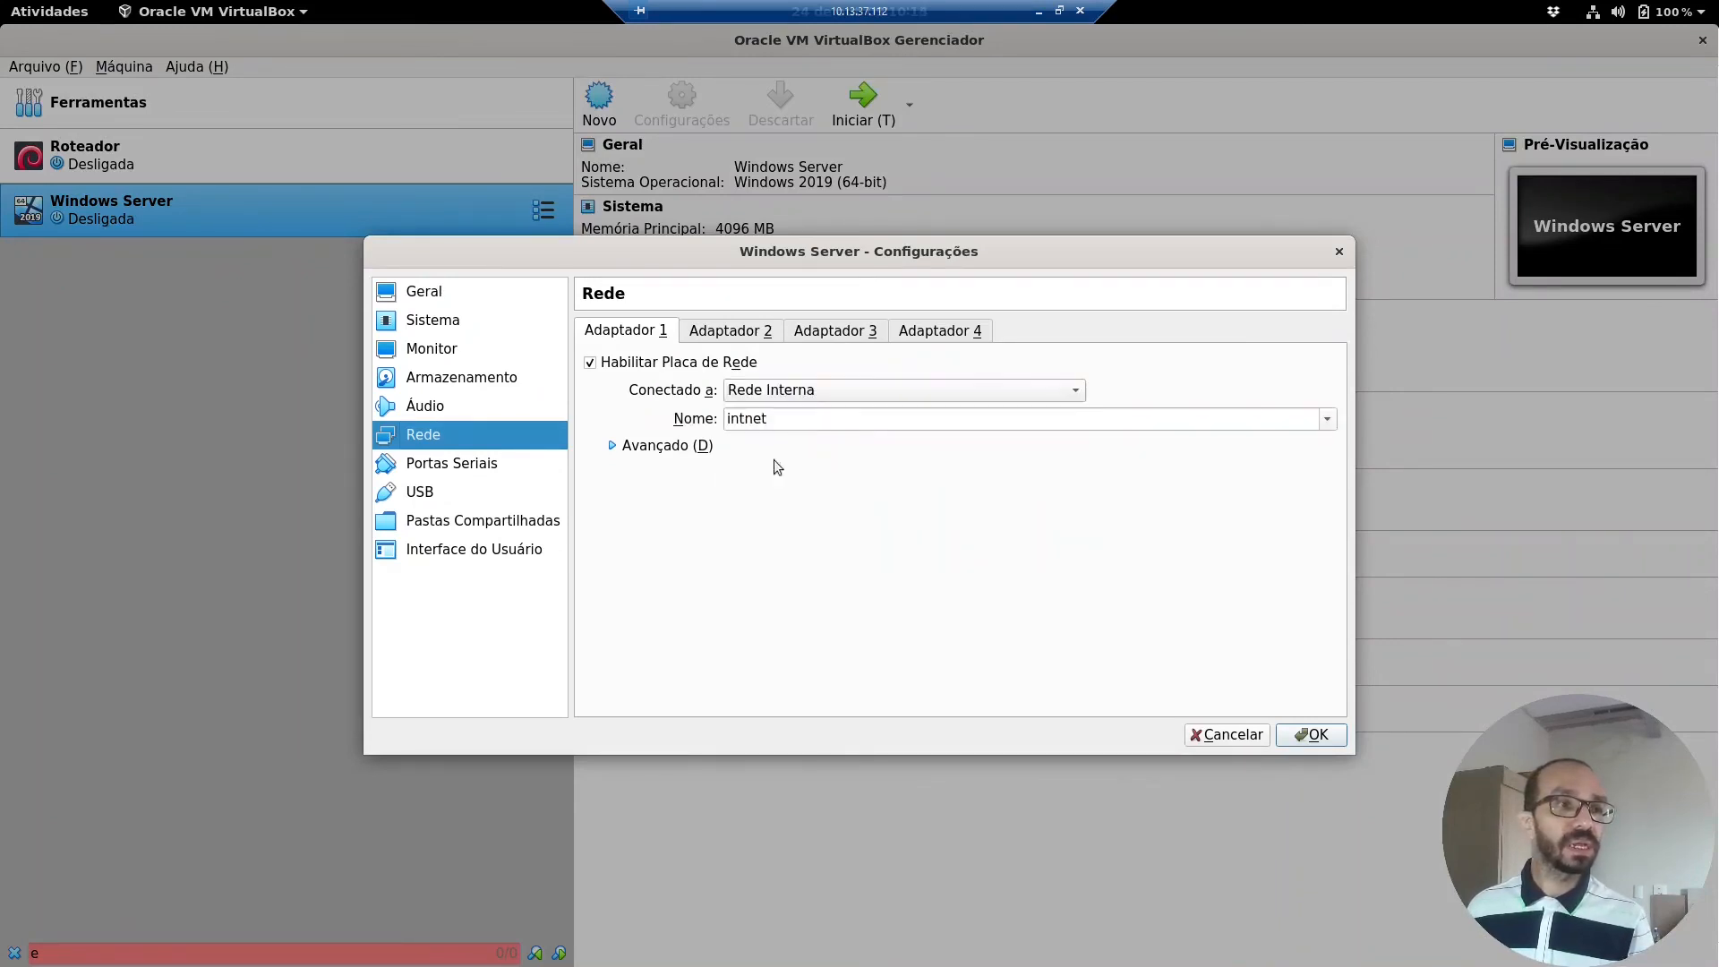
left_click(1329, 736)
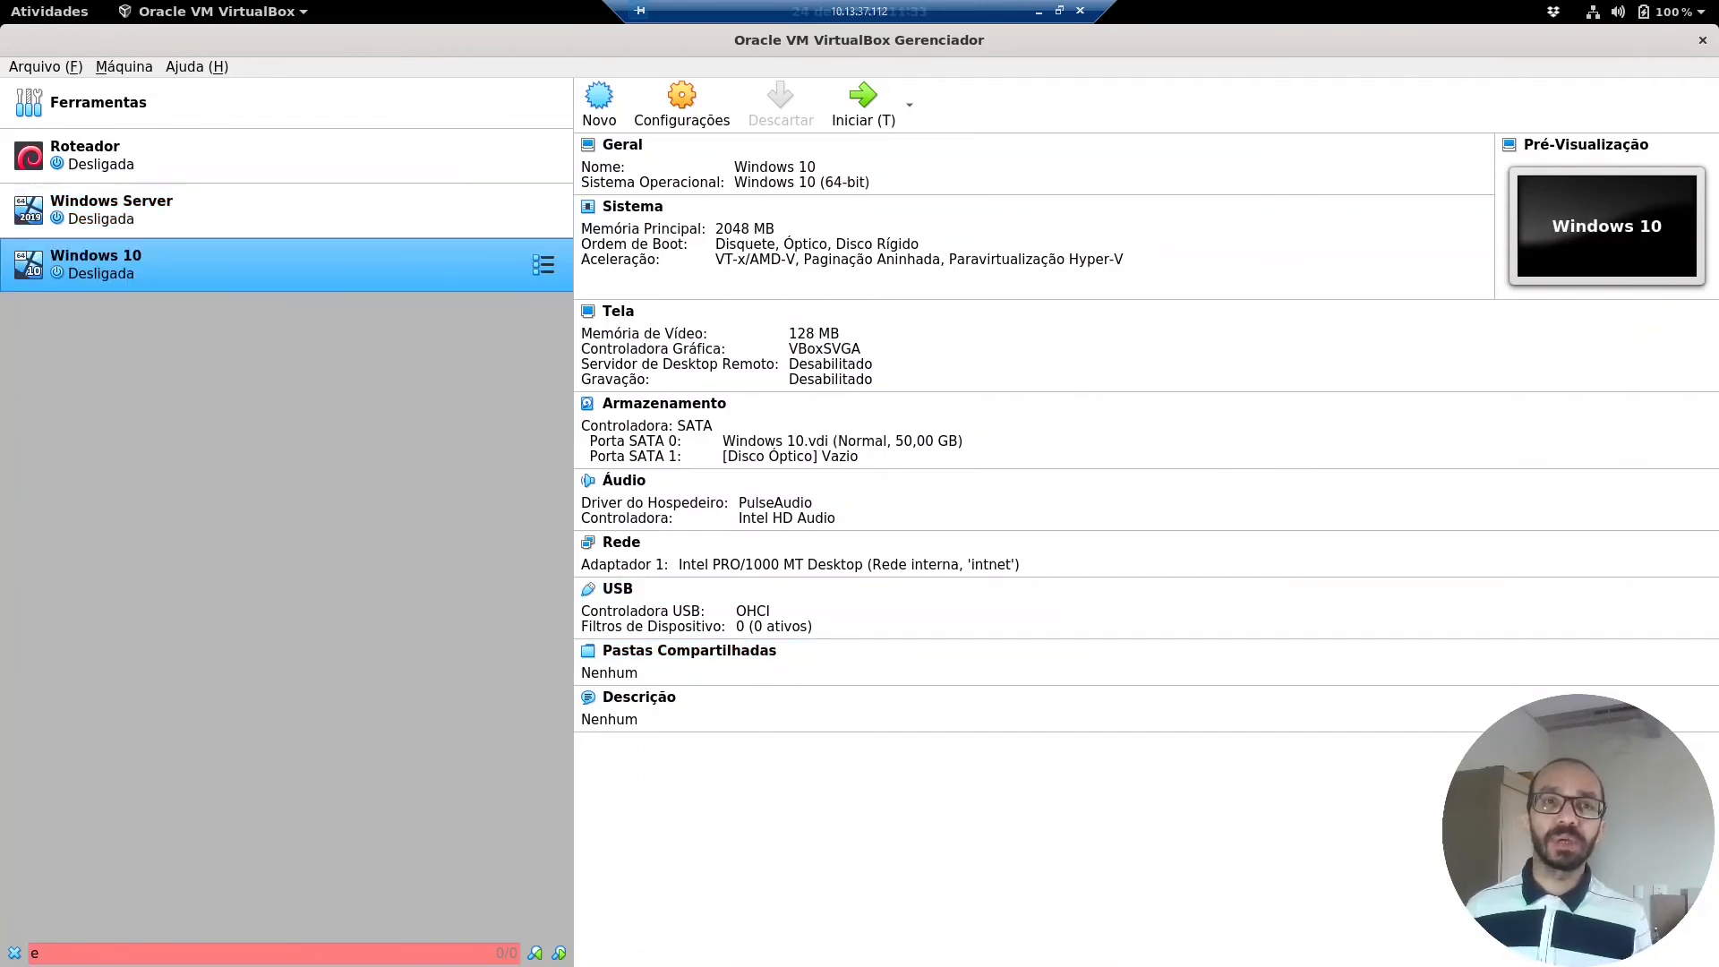
Review the network adapter configuration of the Roteador, Windows Server and Windows 10 machines.
left_click(145, 170)
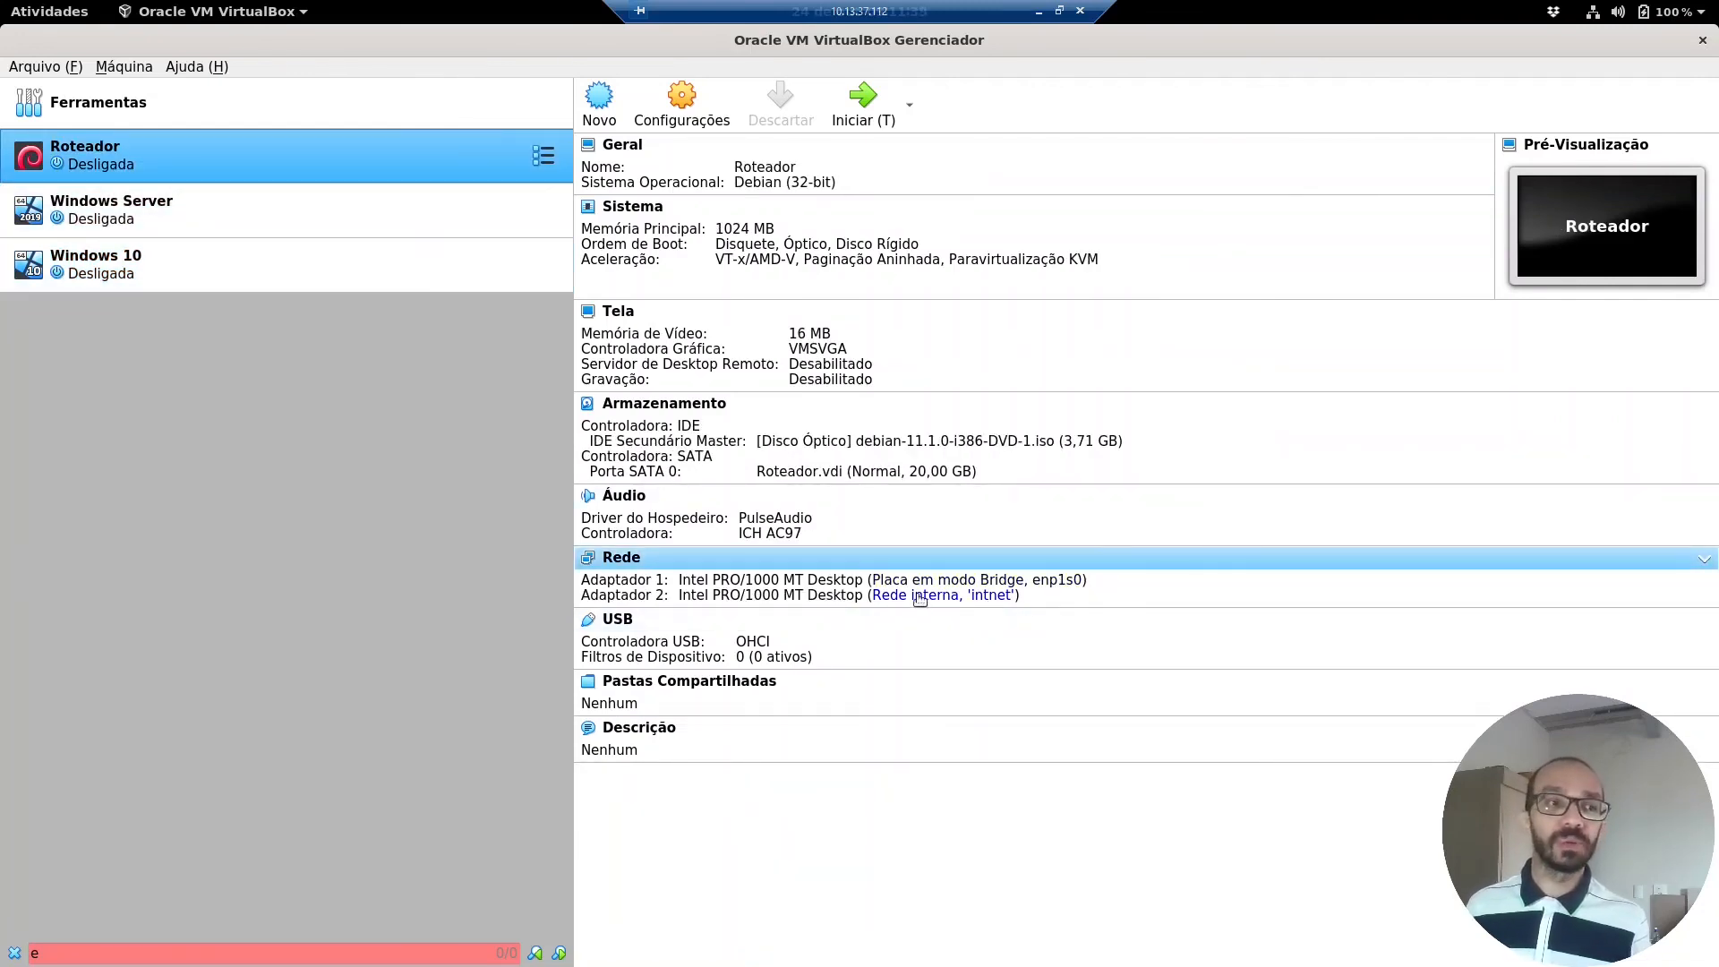
left_click(287, 207)
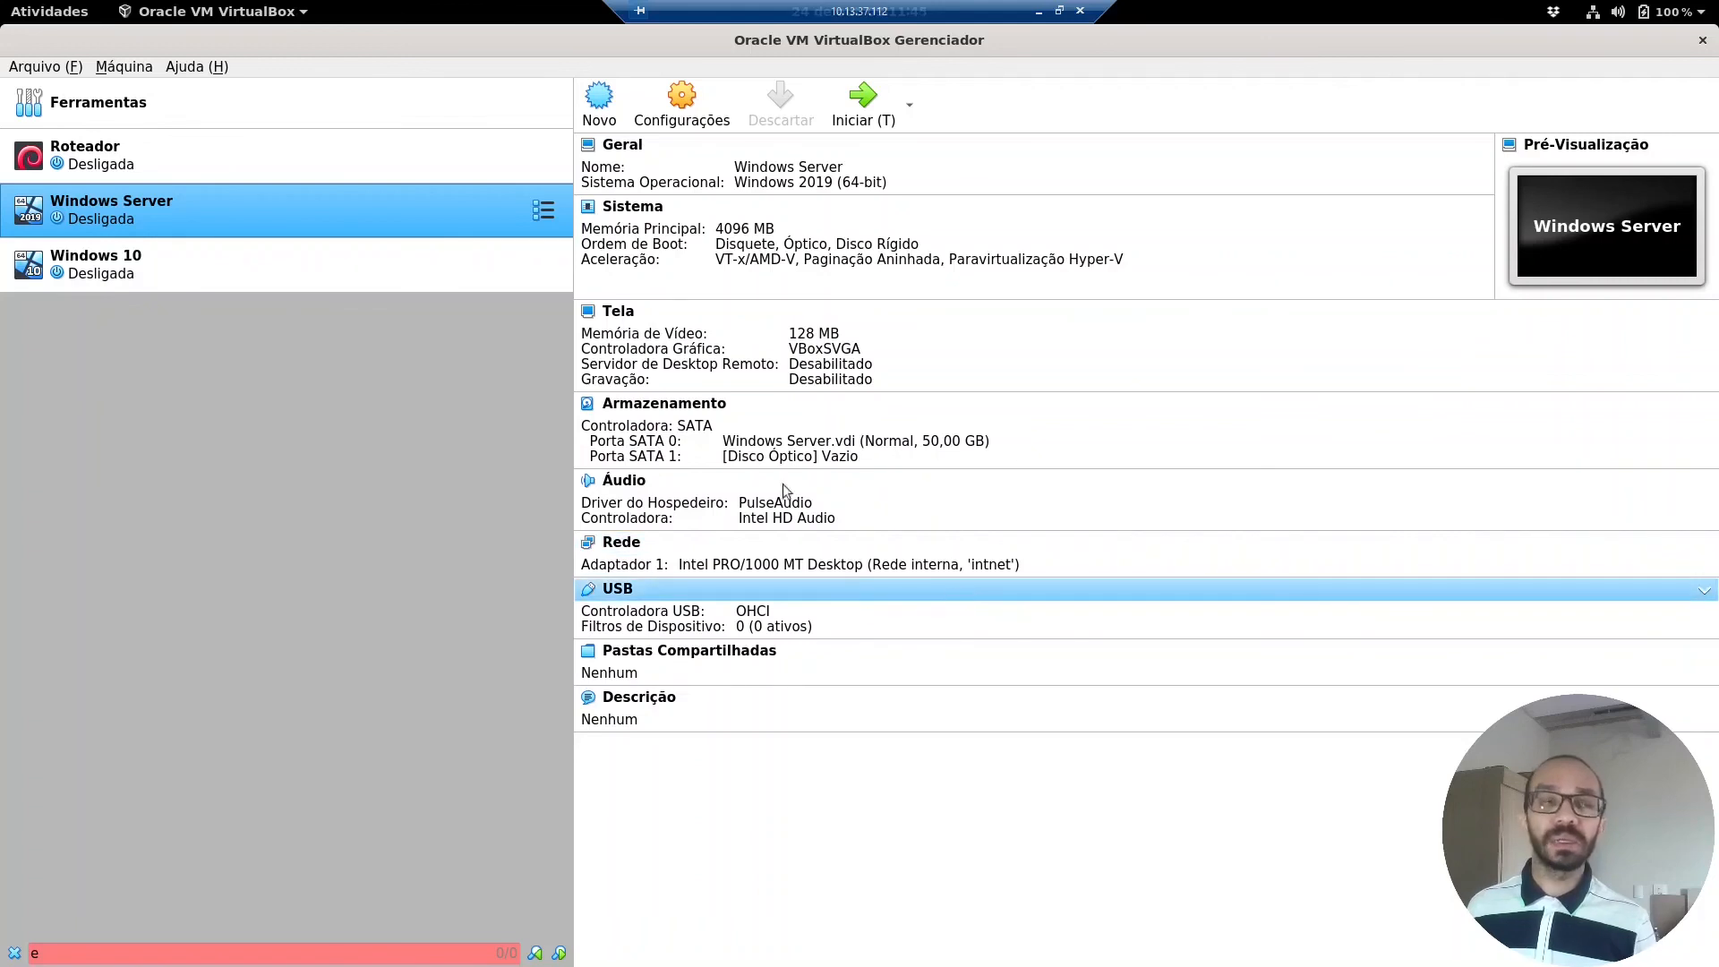
left_click(274, 273)
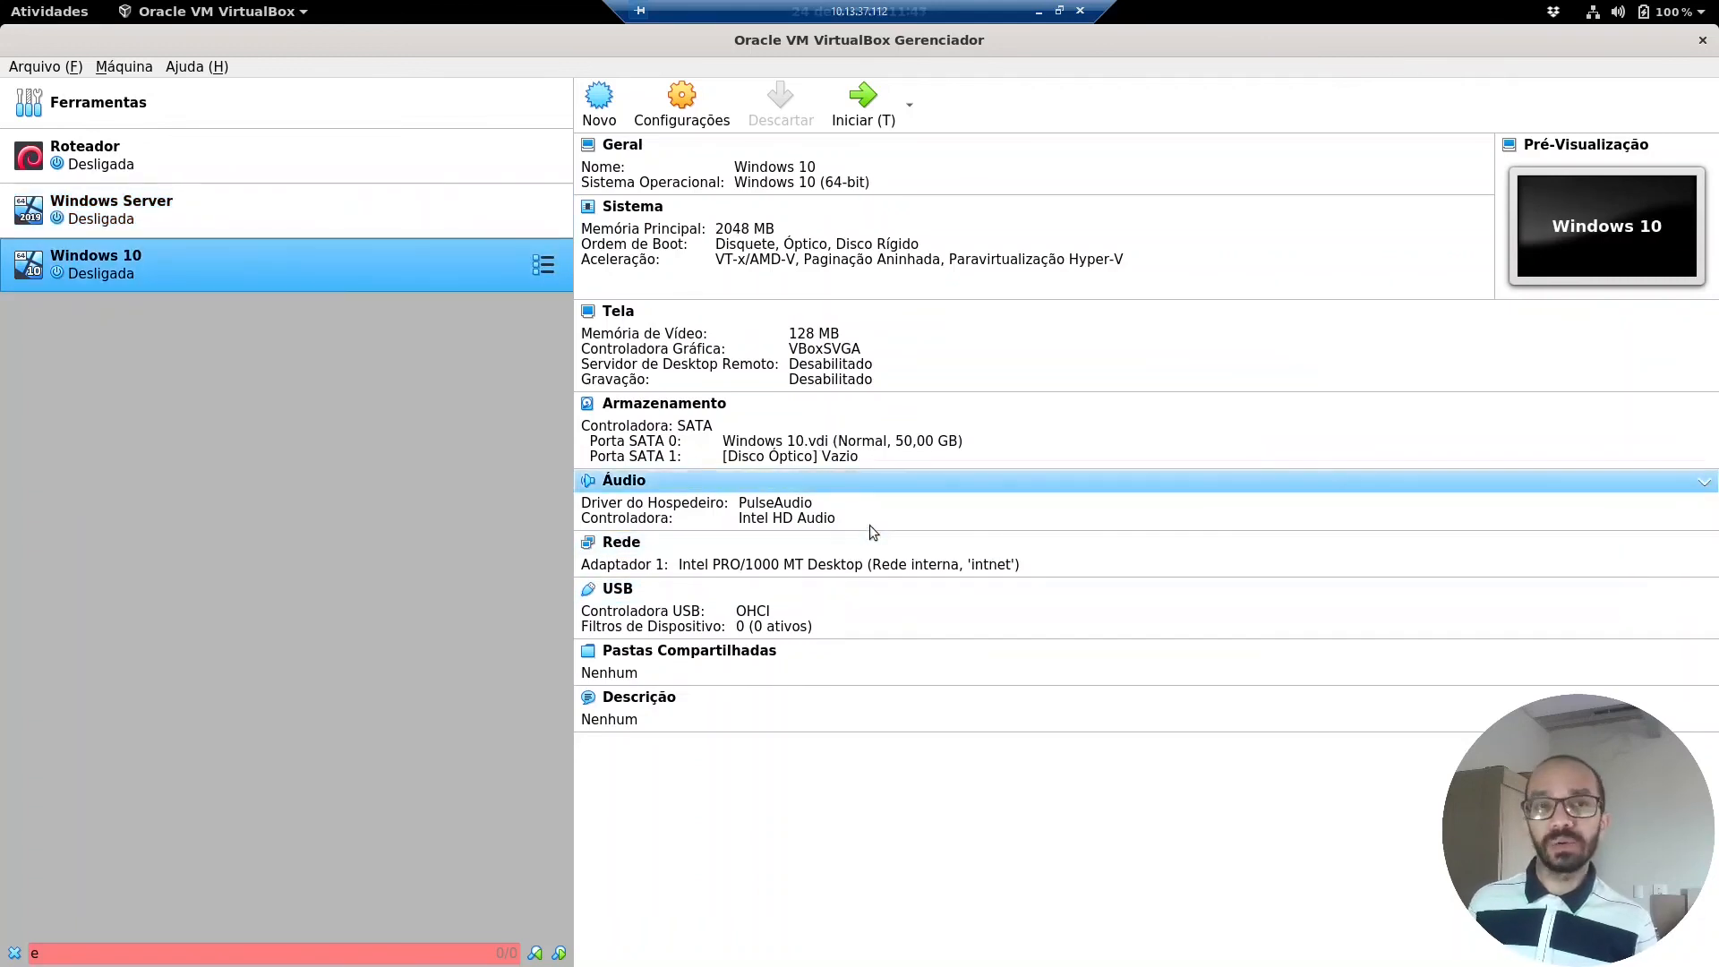